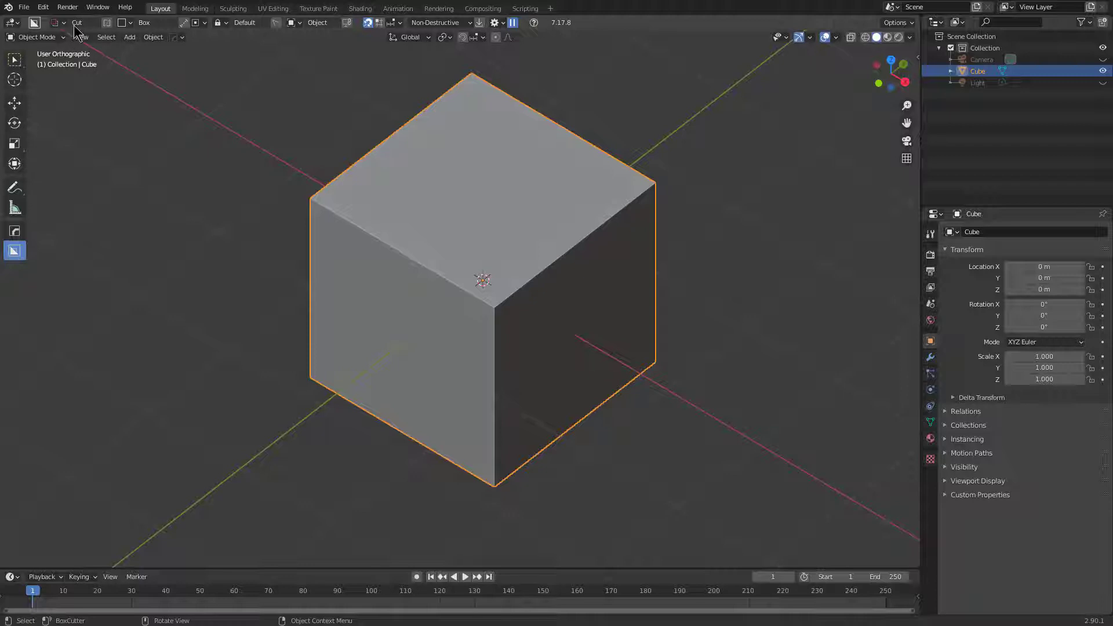
Cut a box about 1.8 deep down from the cube's top face, opening up its front side.
drag(391, 213, 523, 335)
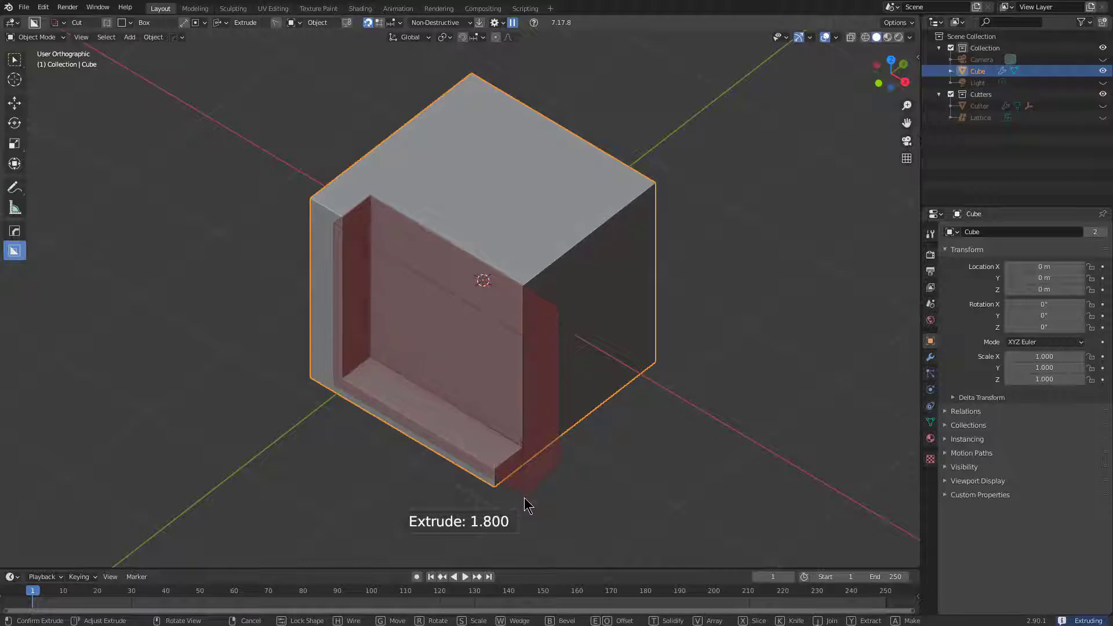
click(527, 499)
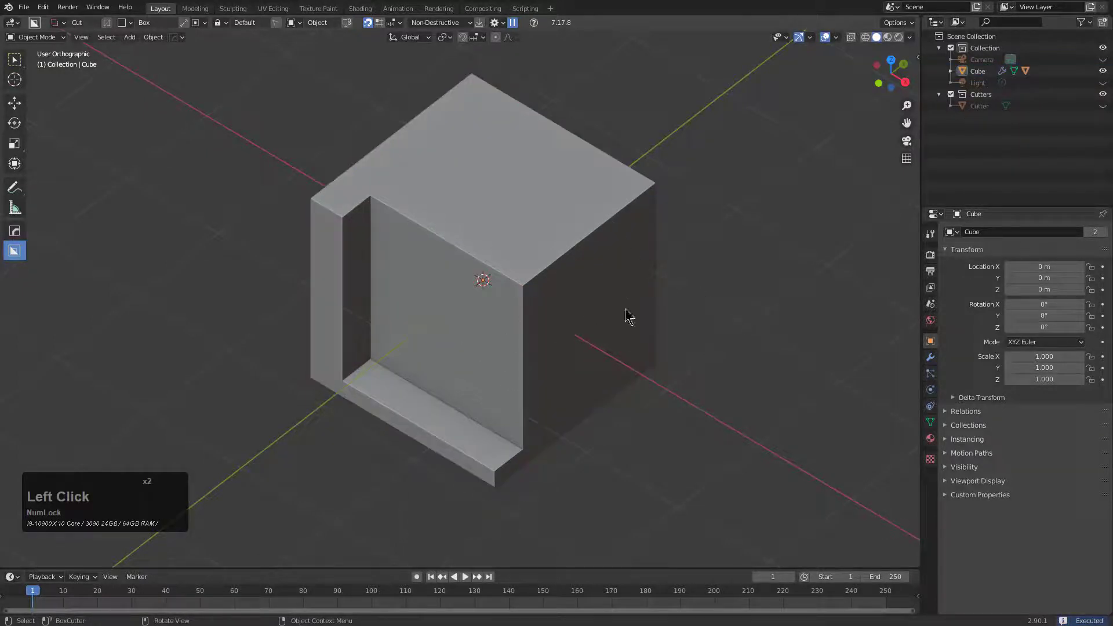
Create a separate box extruded about 2.26 beside the cube and delete it.
click(720, 269)
click(770, 447)
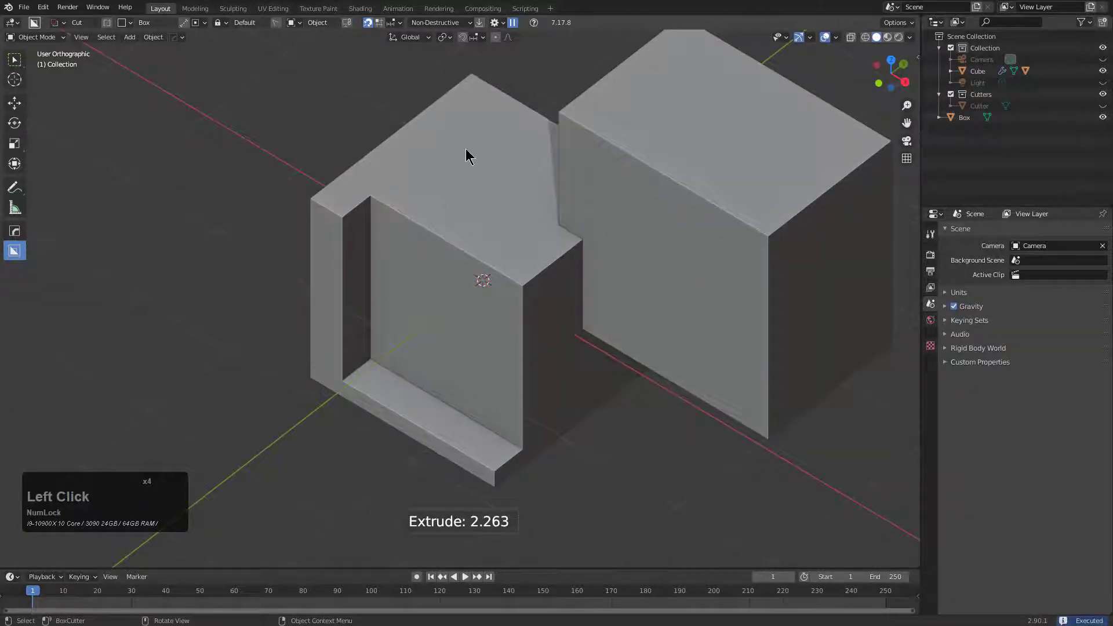
click(707, 224)
key(Delete)
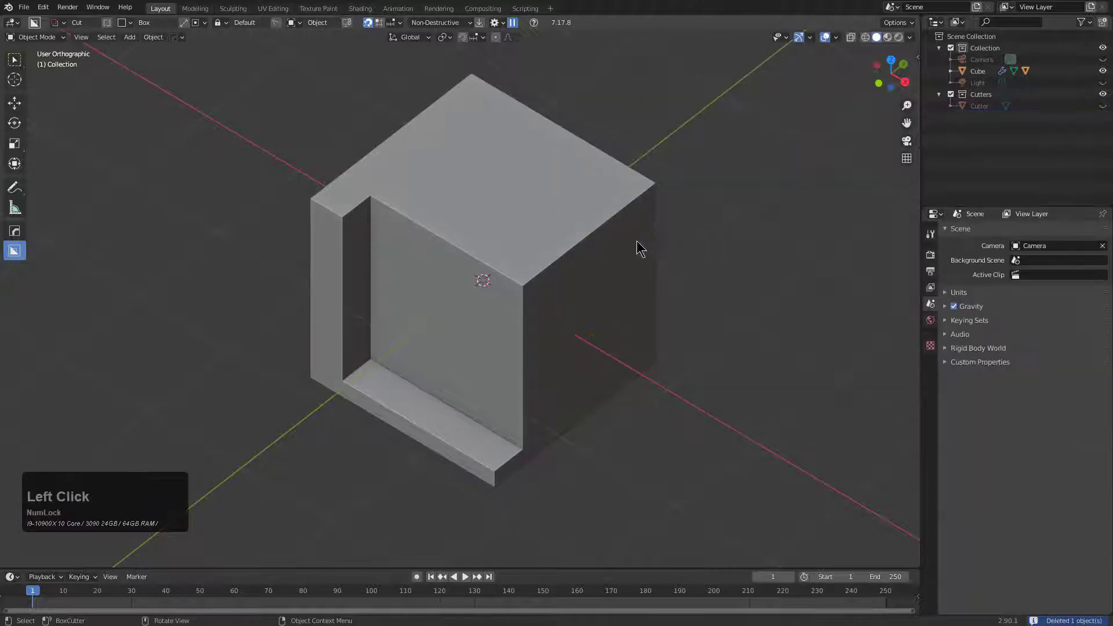
Select the cube and cut a shallow box recess with bevelled corners into its top face, above the front opening.
double_click(543, 226)
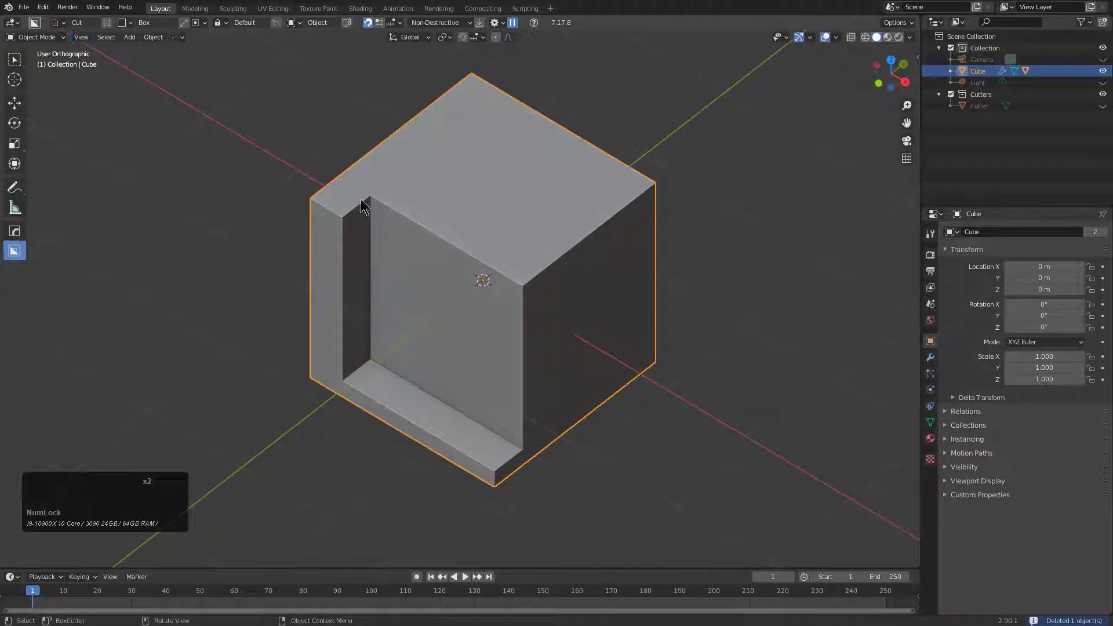
mouse_move(353, 195)
mouse_down()
mouse_move(358, 277)
mouse_move(398, 331)
mouse_up()
click(385, 406)
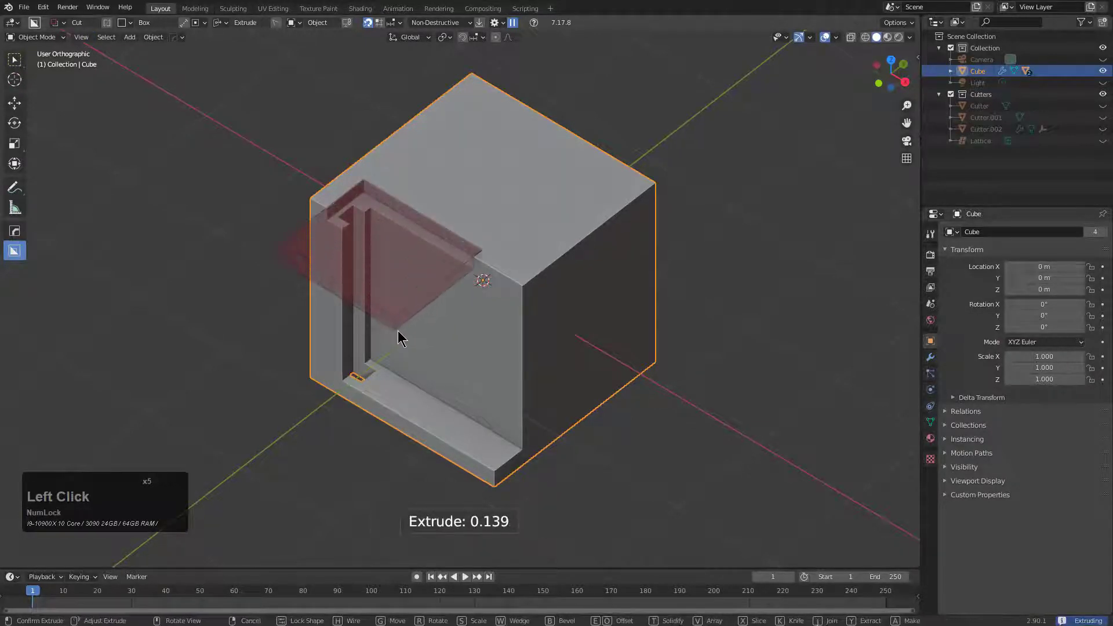
key(b)
scroll(400, 335, down, 3)
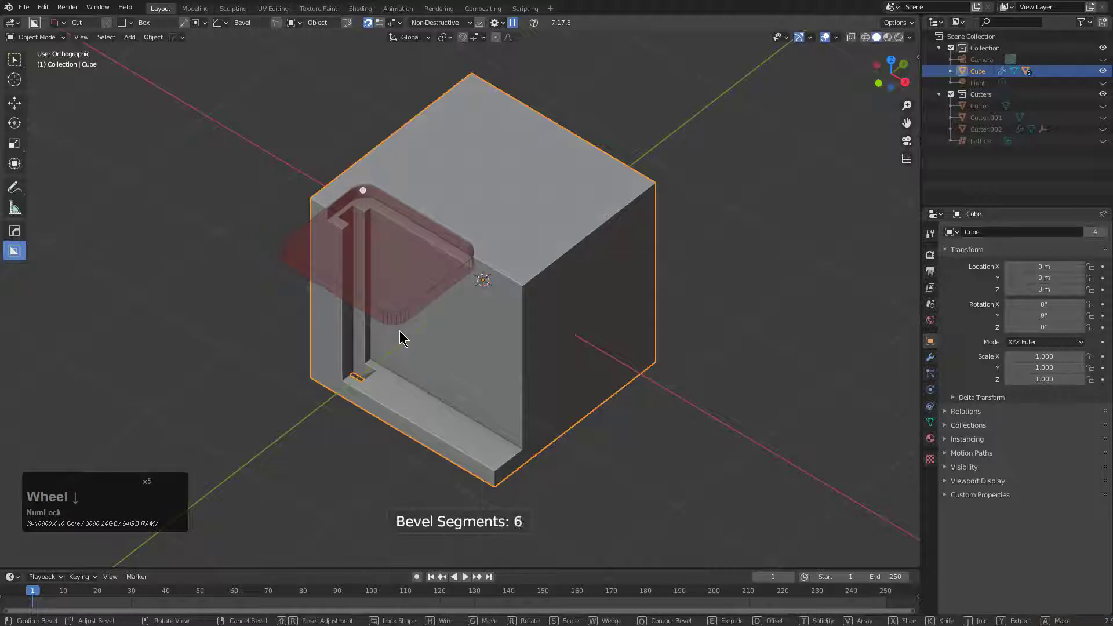
key(Tab)
click(367, 318)
Cut a smaller box notch into the top face near the front corner, with corners bevelled about 0.05 wide.
drag(509, 242, 473, 331)
key(b)
scroll(481, 336, down, 3)
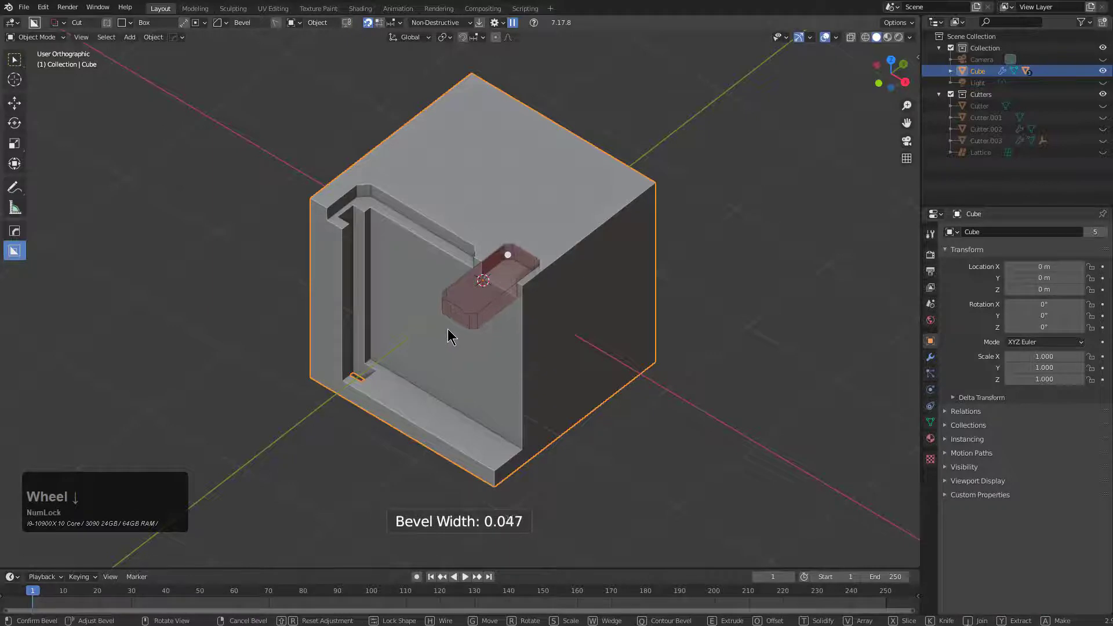
click(450, 336)
Draw a Slice box around both recesses on the top face and cycle its boolean modes back to Slice.
click(55, 23)
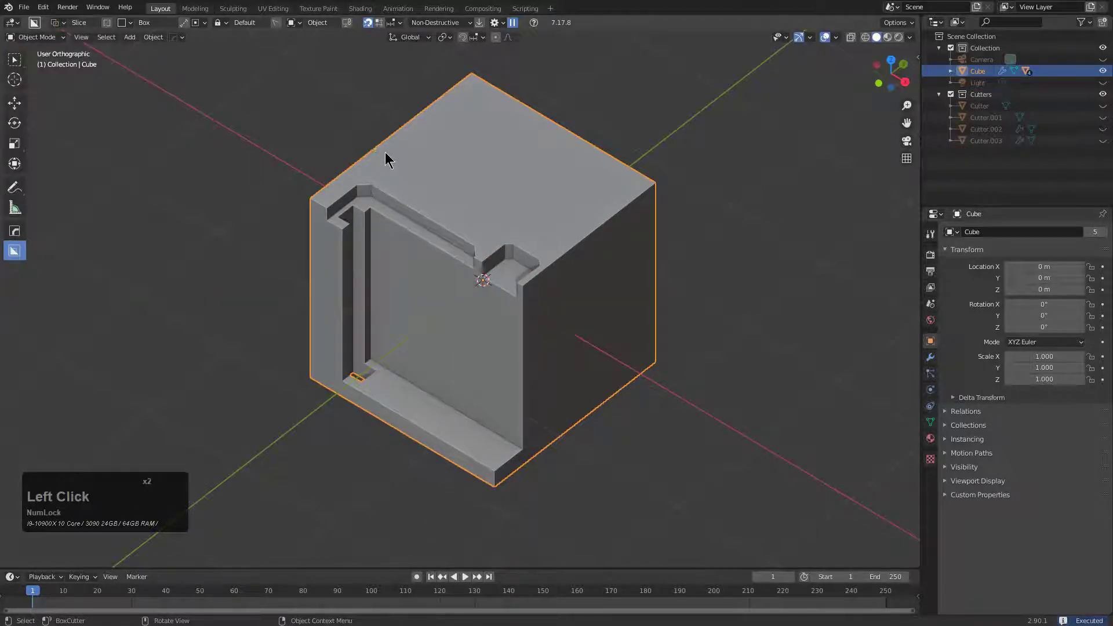
mouse_move(385, 153)
mouse_down()
mouse_move(348, 232)
mouse_move(378, 350)
mouse_move(425, 357)
mouse_up()
key(x)
key(x)
key(x)
key(x)
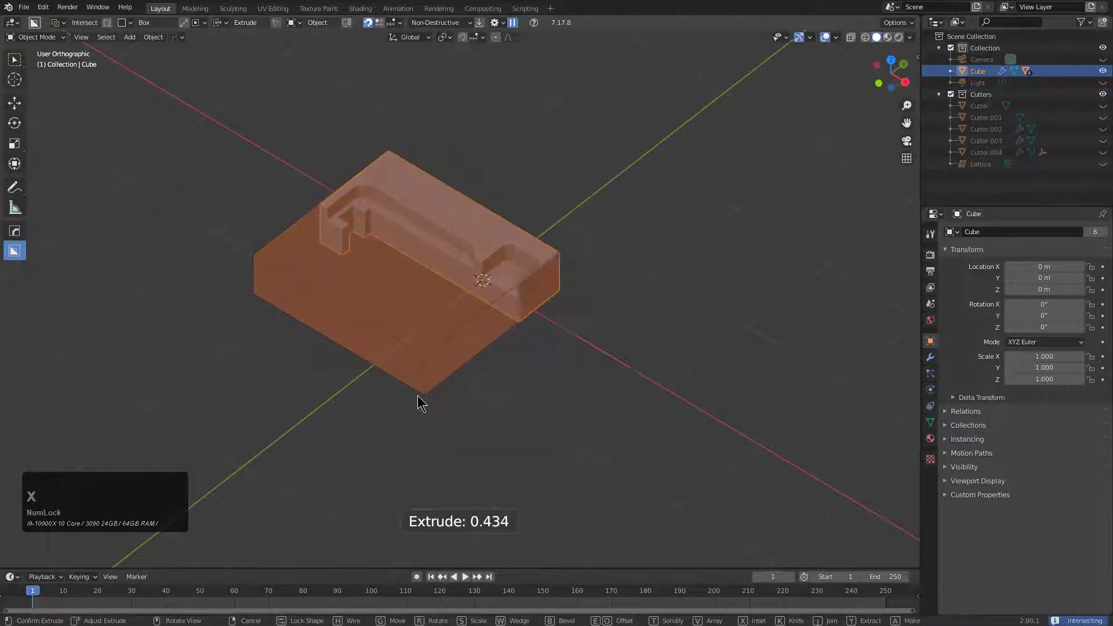
key(x)
key(x)
key(x)
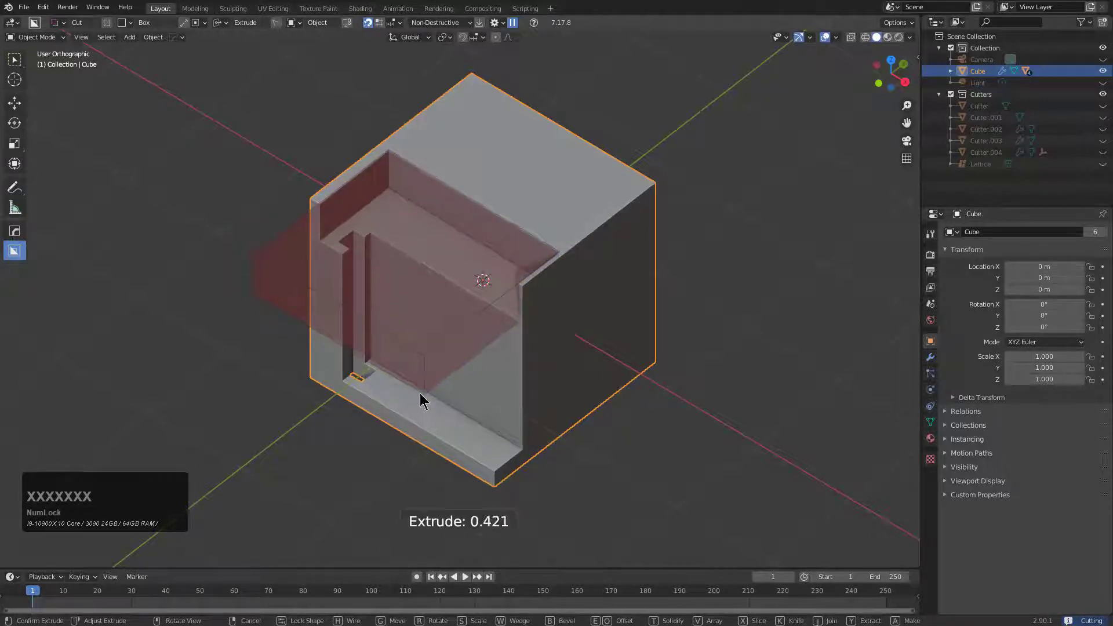
key(x)
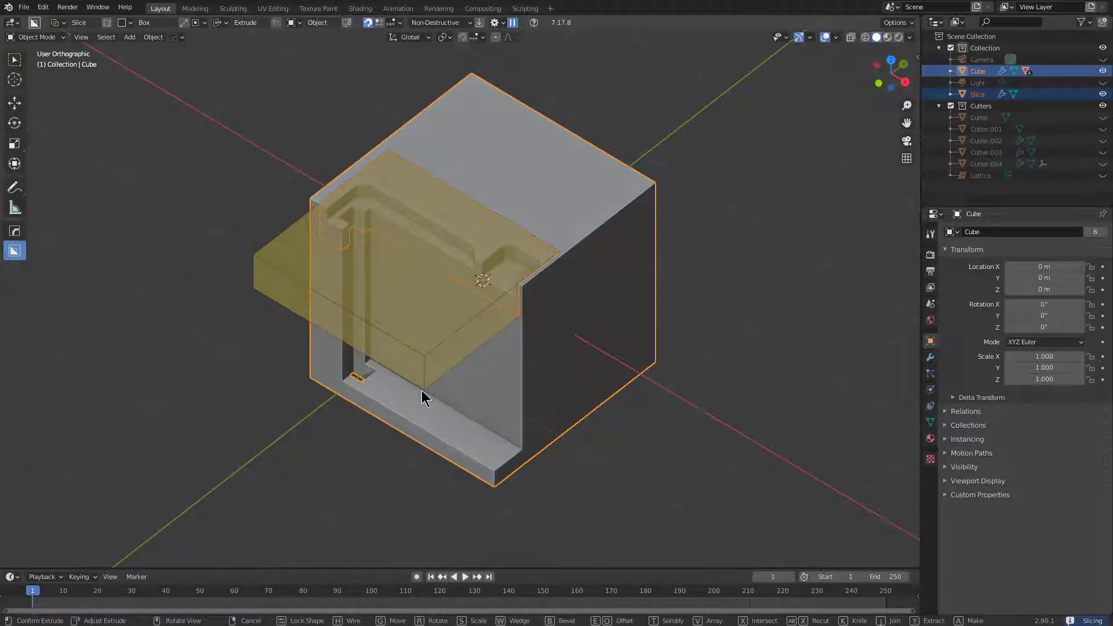
Show the slice shape as wire, bevel its corners about 0.08 wide and apply it, leaving only the sliced piece selected.
key(h)
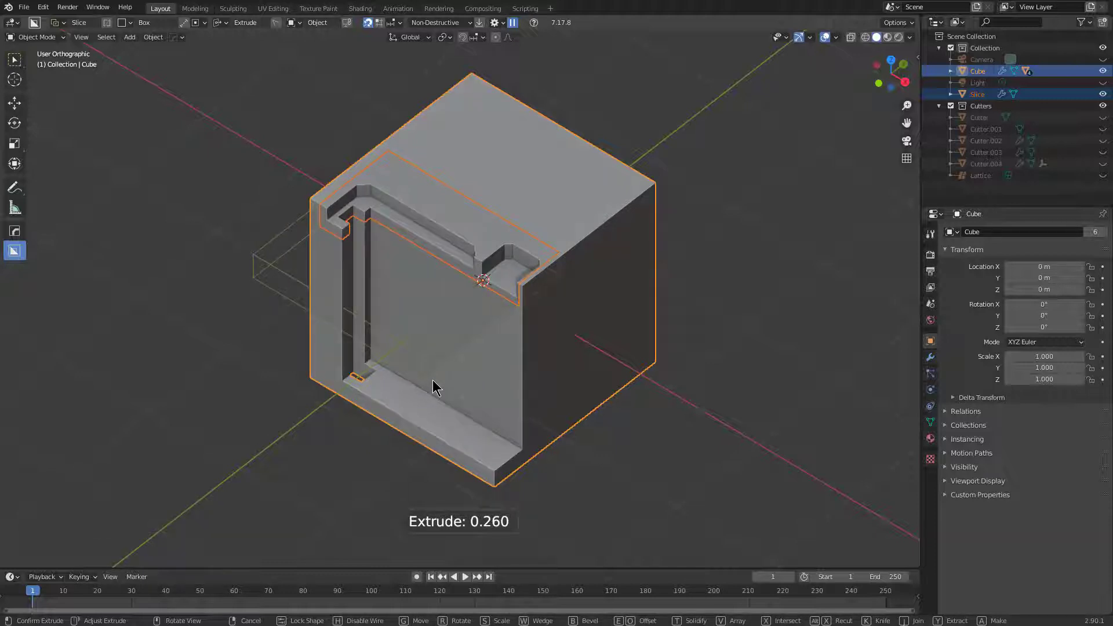
key(b)
scroll(445, 388, down, 3)
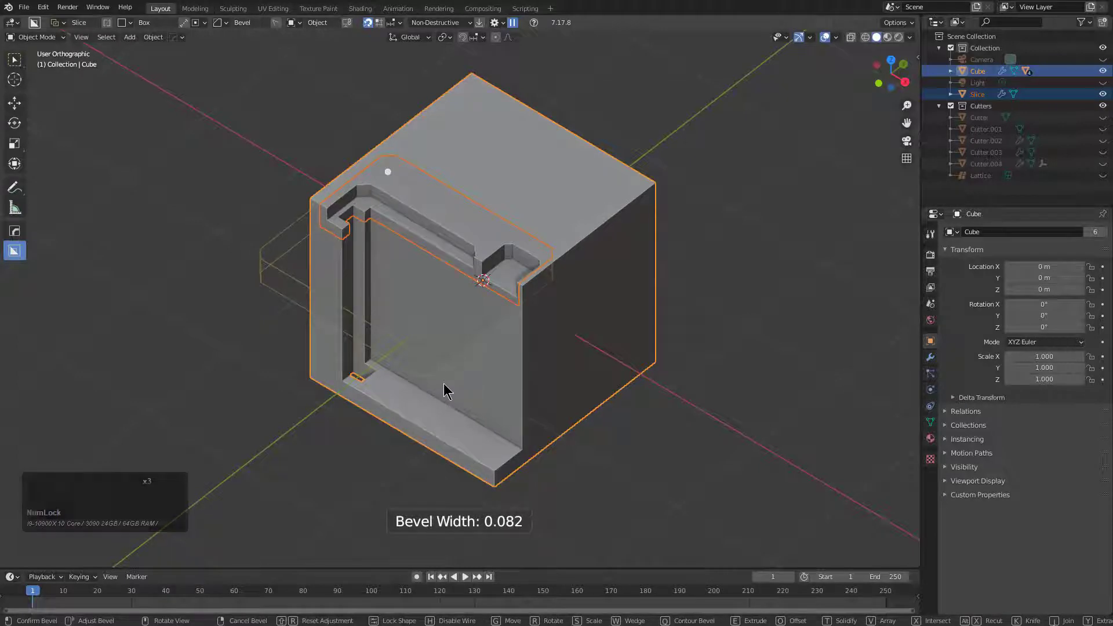
click(449, 387)
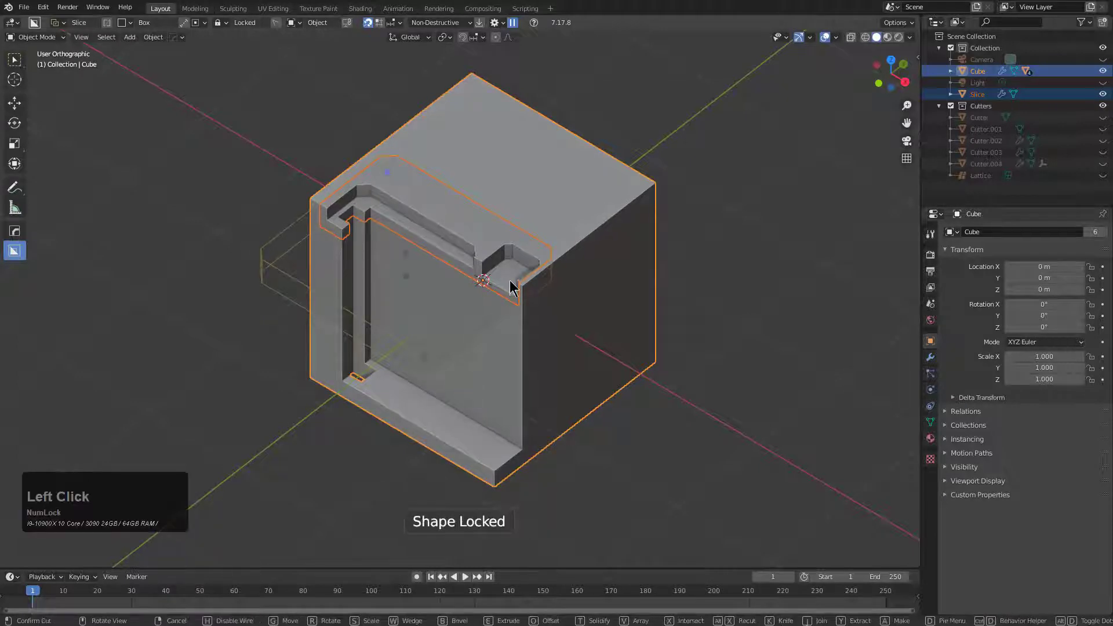
click(537, 260)
click(480, 246)
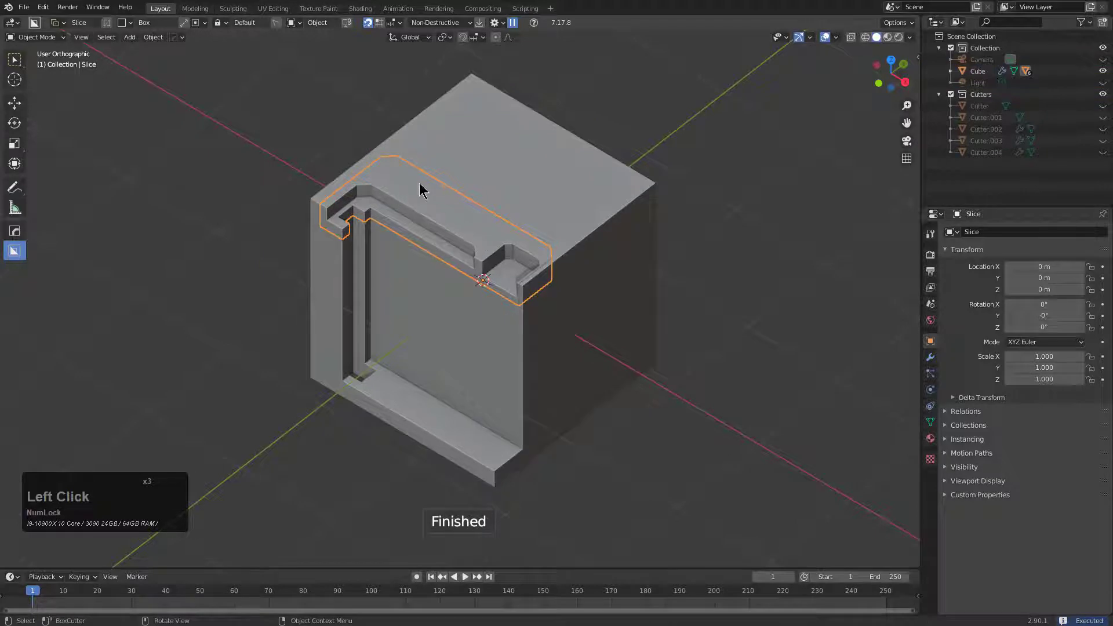
Cut three boxes into the sliced piece: a long slot at its rear edge, a front-edge notch and a small middle notch.
click(54, 22)
click(25, 46)
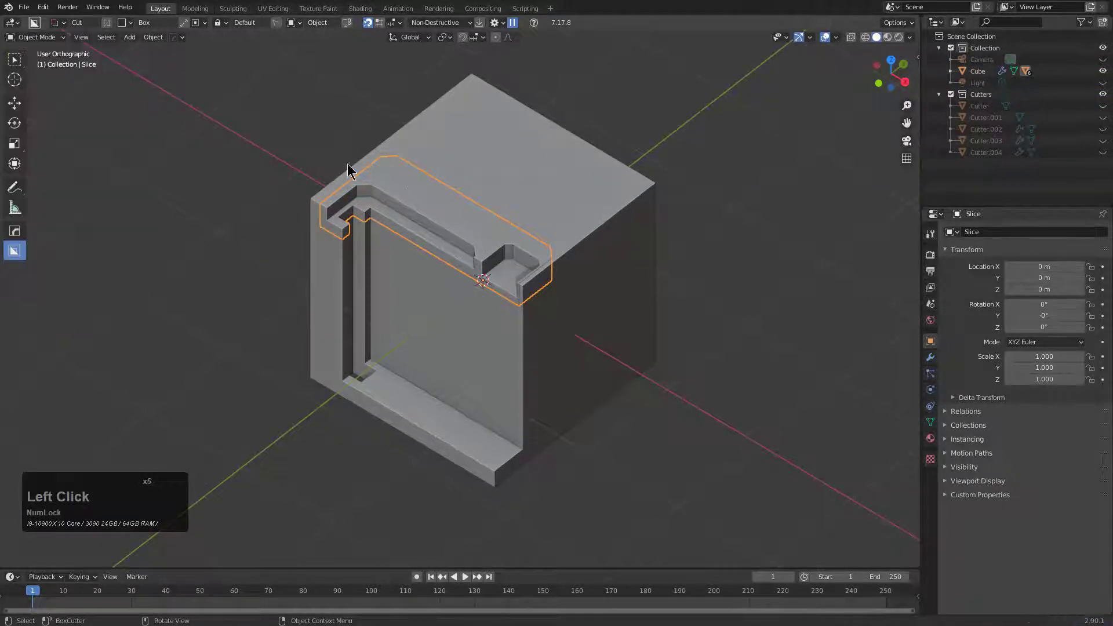
click(402, 172)
click(537, 192)
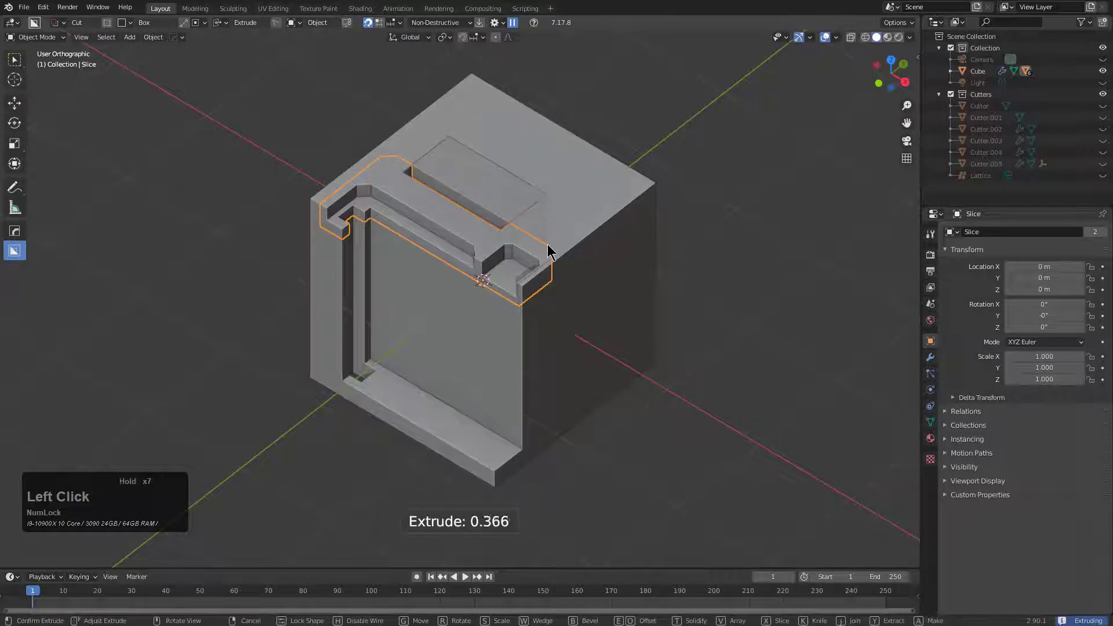
click(408, 242)
click(504, 315)
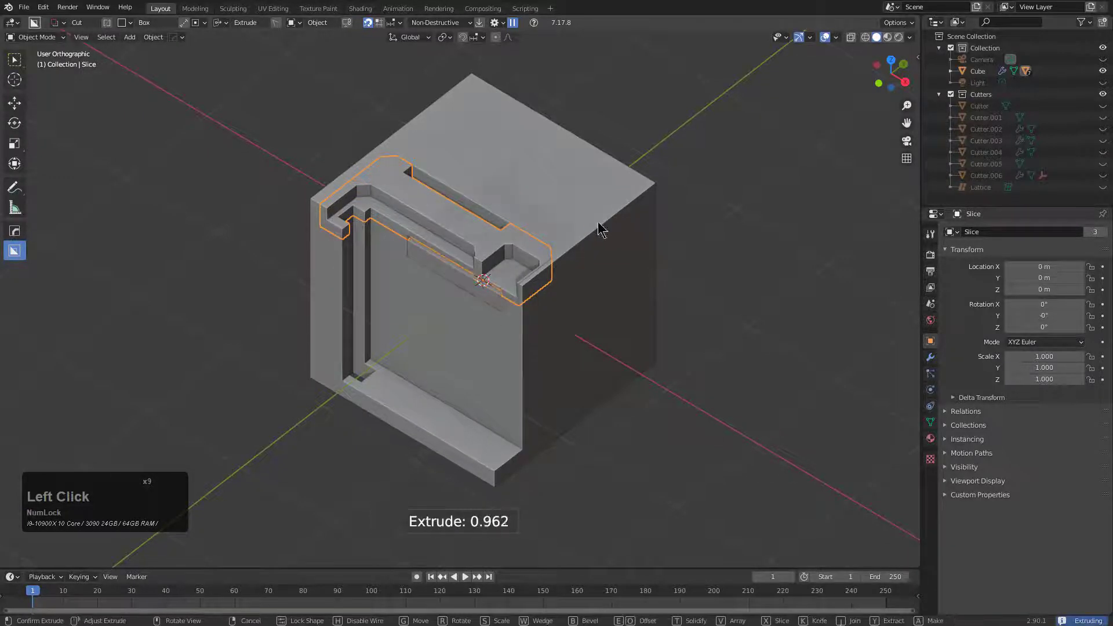
drag(441, 223, 455, 264)
click(456, 325)
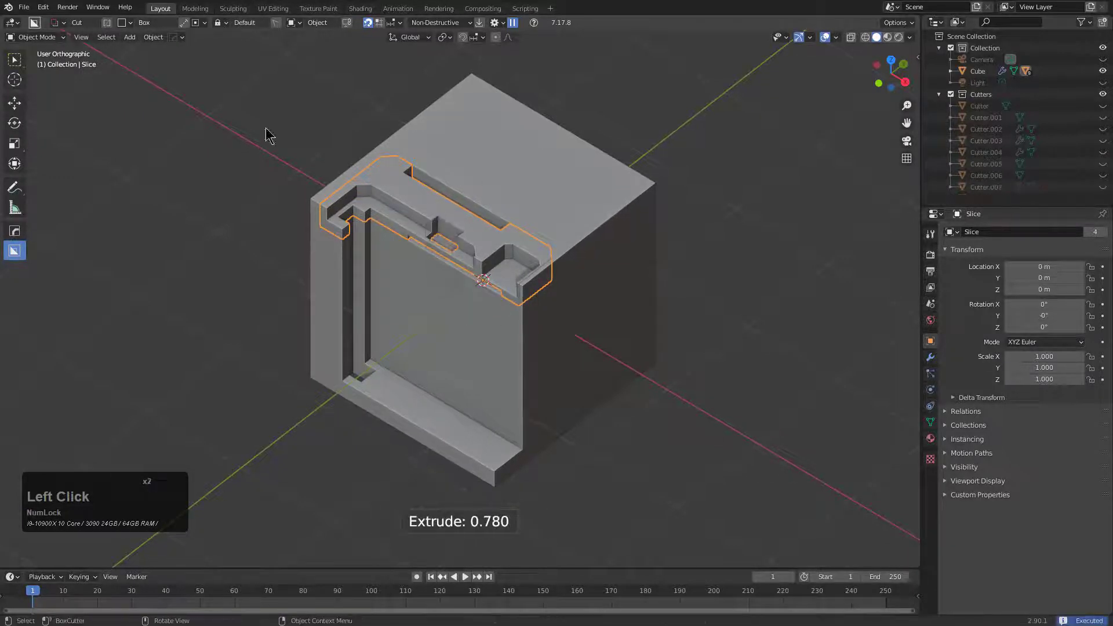
Slice the piece again with a box from its middle notch past its front corner, extruded about 1.1.
click(55, 25)
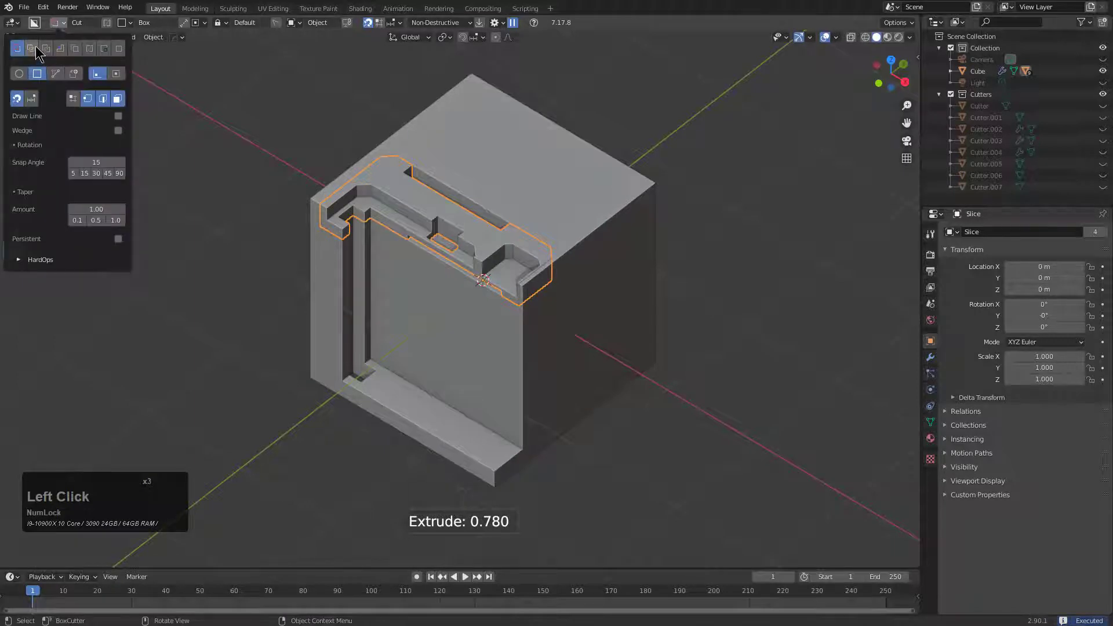
click(36, 48)
drag(441, 220, 526, 371)
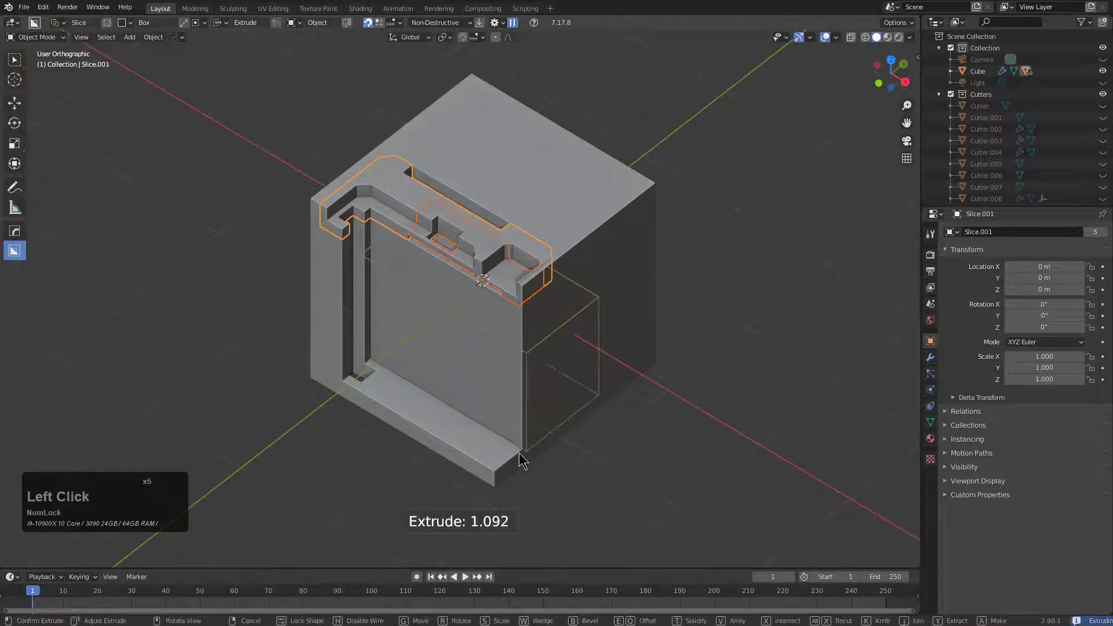
click(525, 461)
Draw a small box near the front corner notch, switch it to Cut, and cut it about 0.7 deep.
drag(488, 248, 507, 271)
key(x)
key(x)
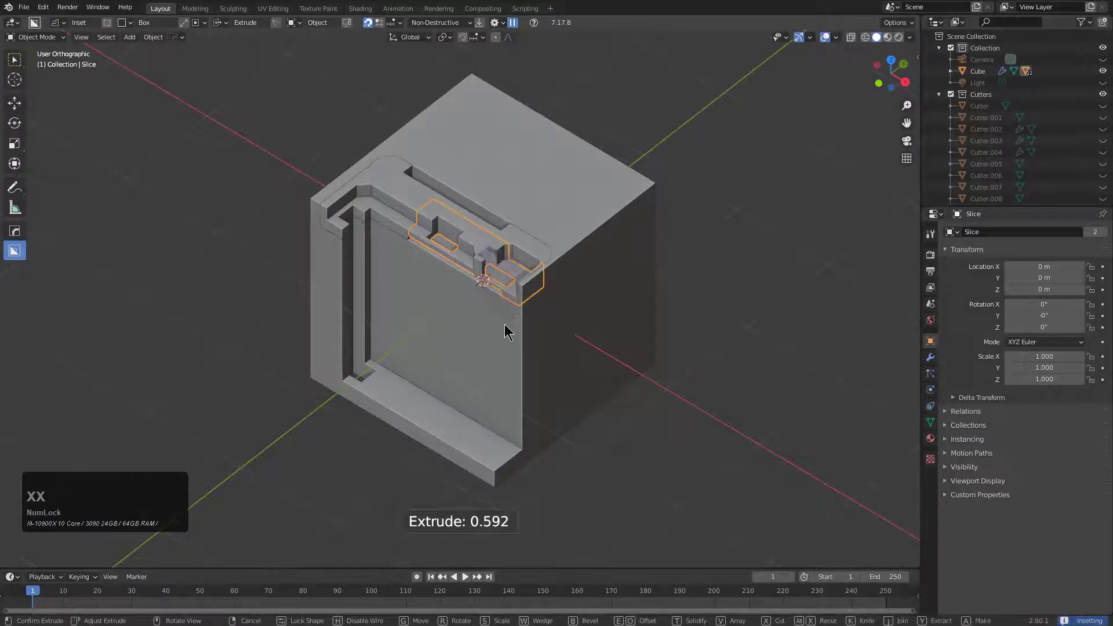
key(x)
click(510, 341)
click(498, 246)
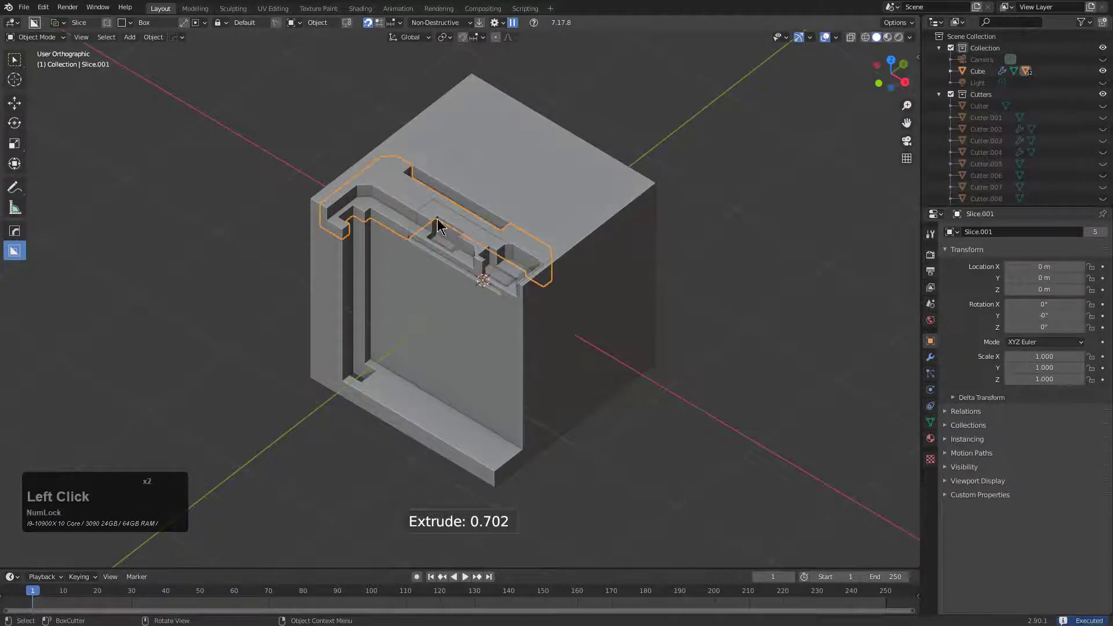
click(437, 218)
Intersect the main cube with a circle drawn from its top centre and extruded about 2.39, leaving a cylindrical body.
click(61, 23)
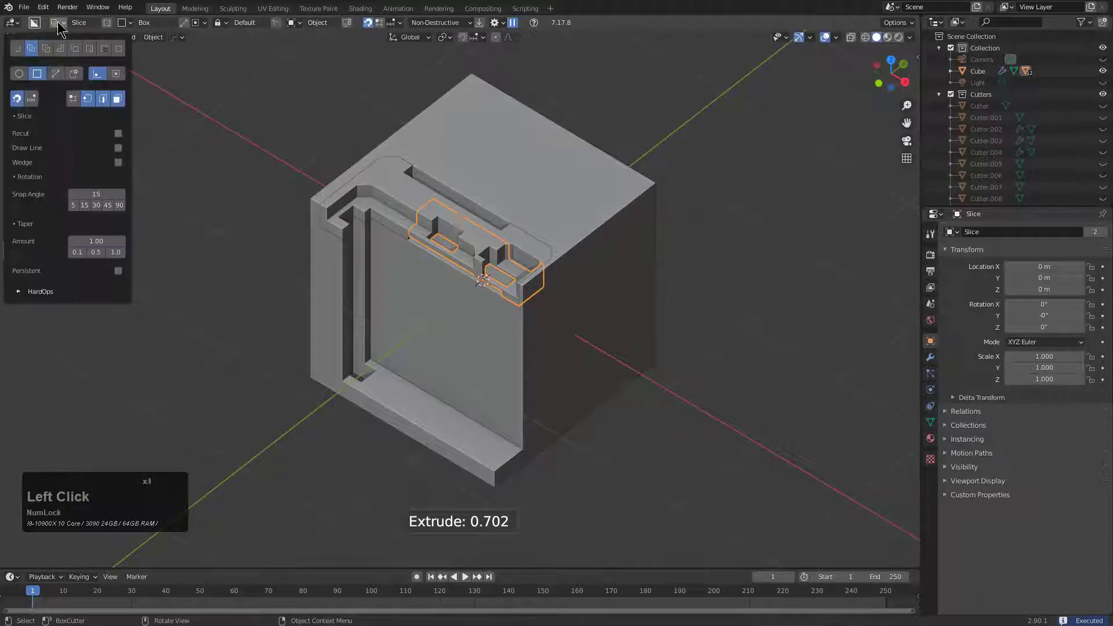
click(46, 49)
click(498, 175)
key(d)
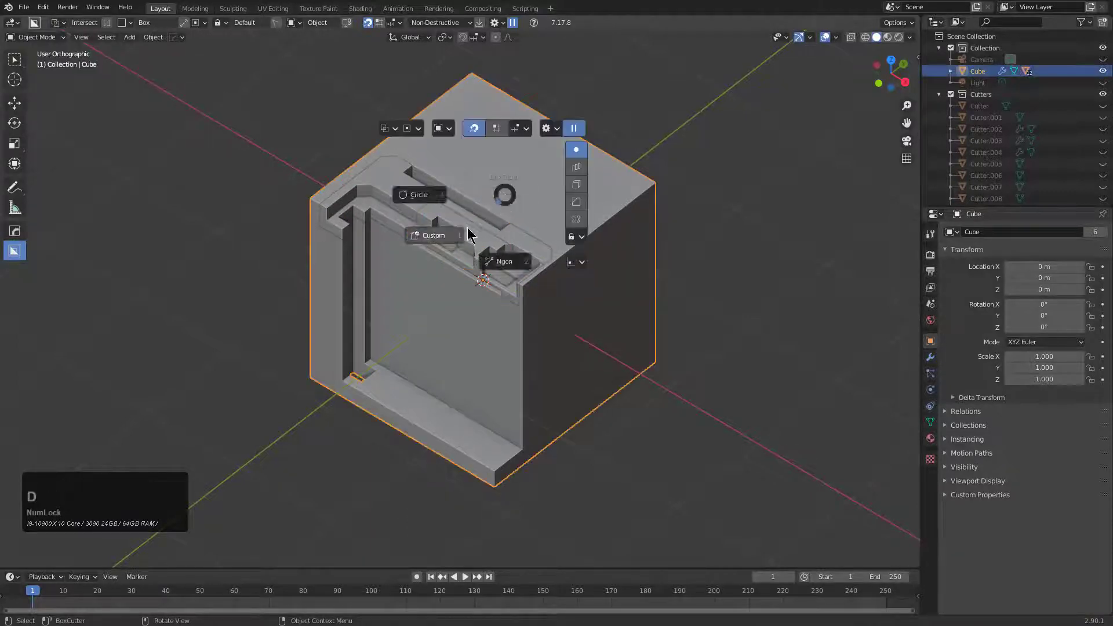
click(418, 195)
drag(479, 186, 586, 229)
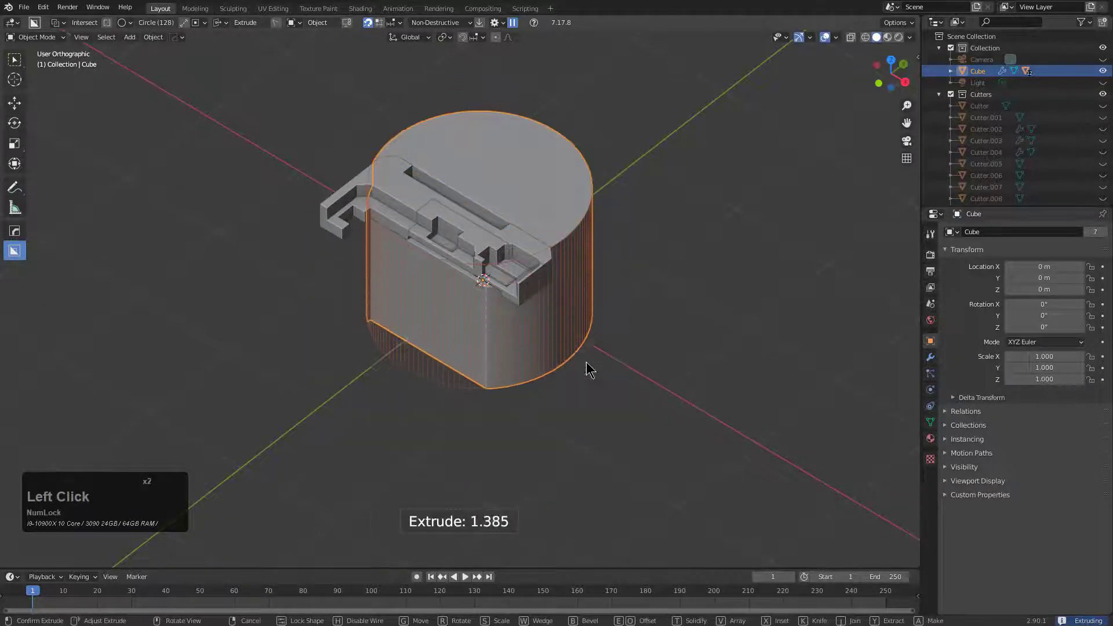
click(578, 433)
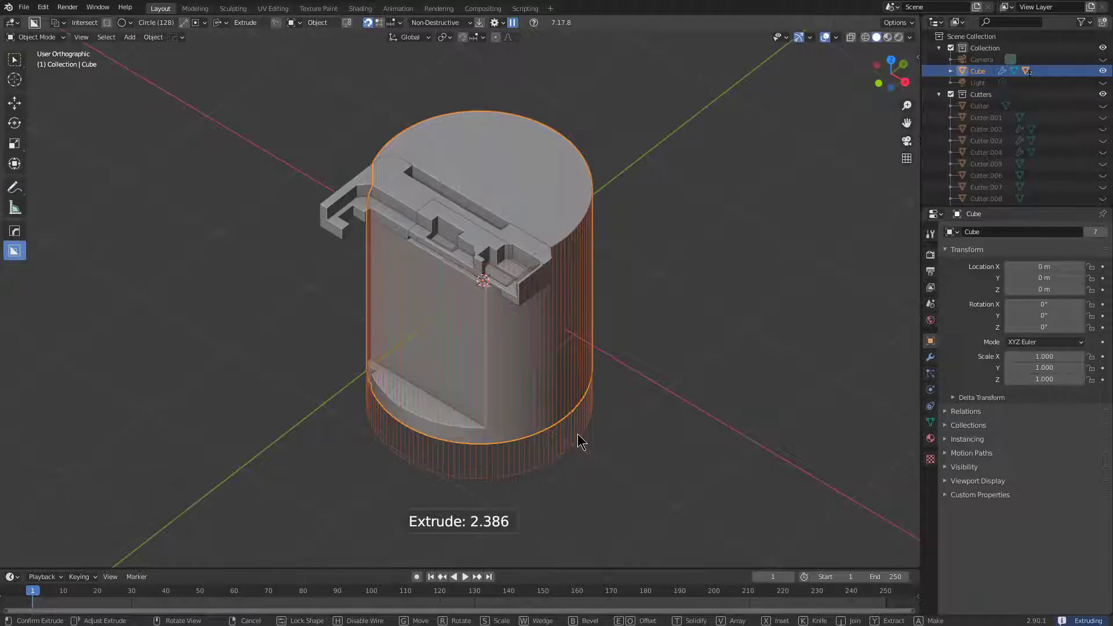
Draw an Inset box from the cylinder's top face out past its rim, on the side away from the sliced pieces.
middle_drag(522, 348, 363, 189)
middle_drag(517, 295, 473, 285)
middle_drag(549, 242, 484, 268)
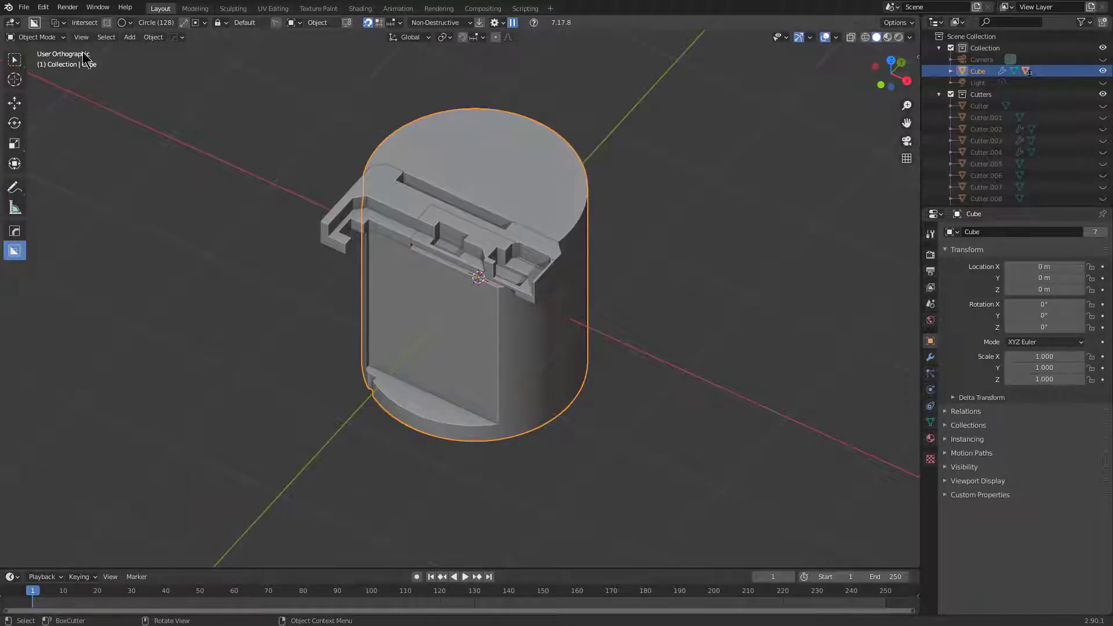
click(62, 24)
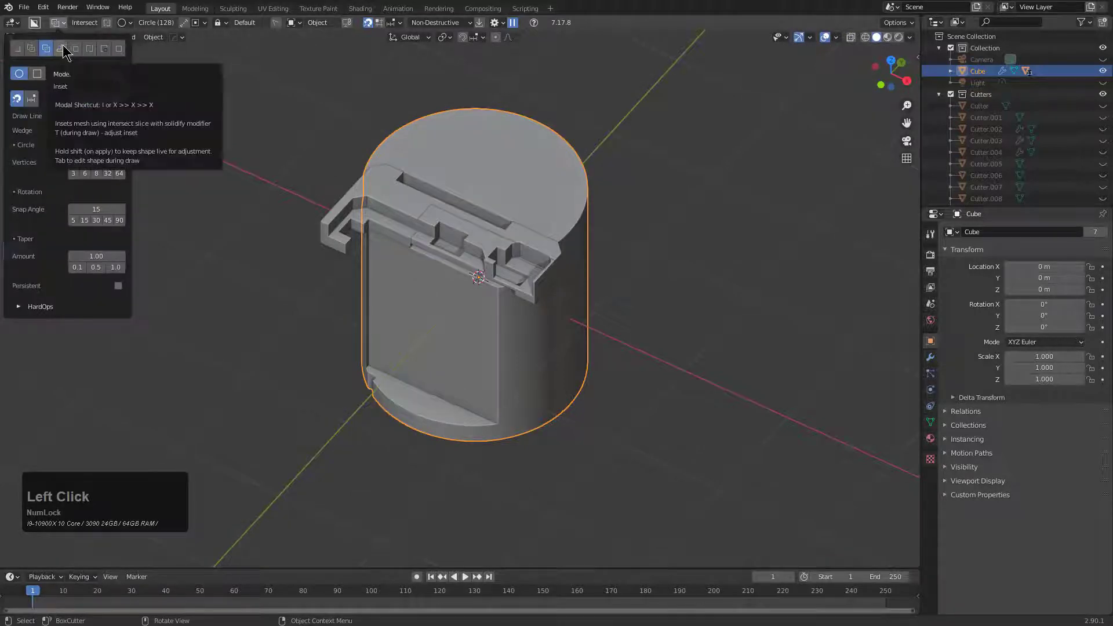
click(63, 48)
middle_drag(364, 158, 273, 150)
shift+middle_drag(358, 145, 362, 180)
scroll(356, 249, up, 3)
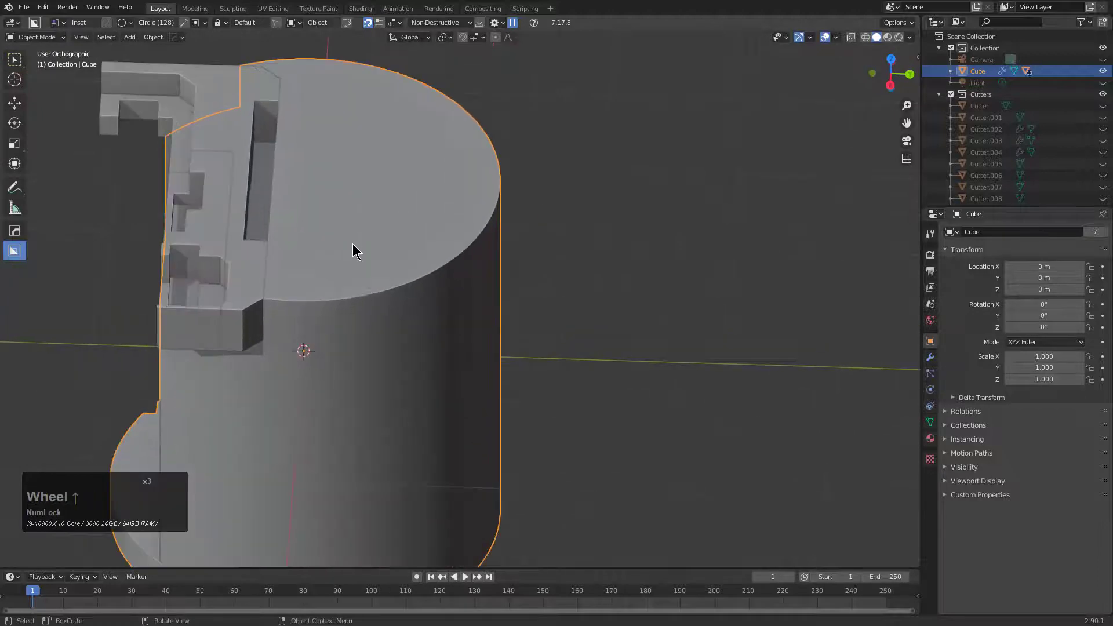
key(d)
click(367, 189)
drag(366, 189, 591, 270)
Bevel the live inset's corners with a width of about 0.135 and 6 segments, and lock the shape.
middle_drag(582, 359, 429, 152)
scroll(367, 258, up, 2)
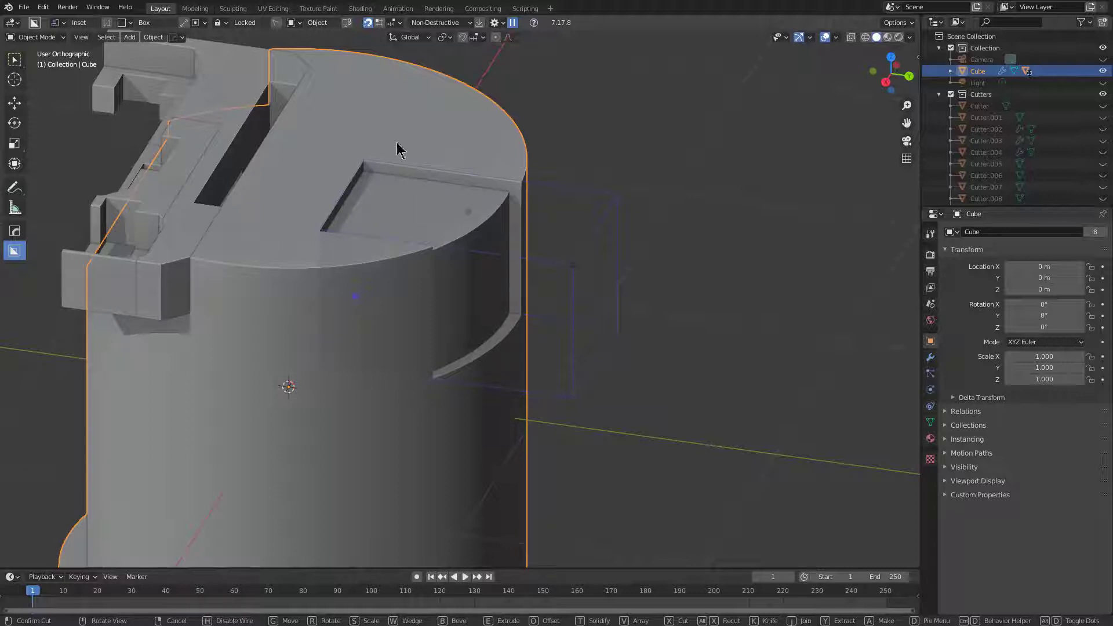
middle_drag(392, 180, 425, 216)
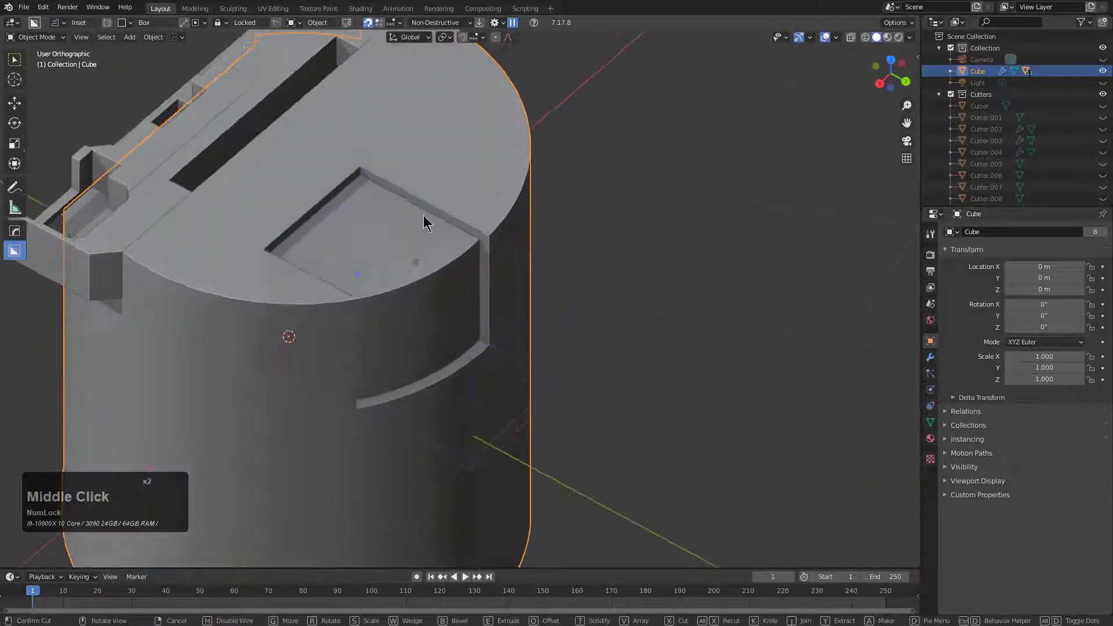
key(b)
scroll(431, 218, up, 5)
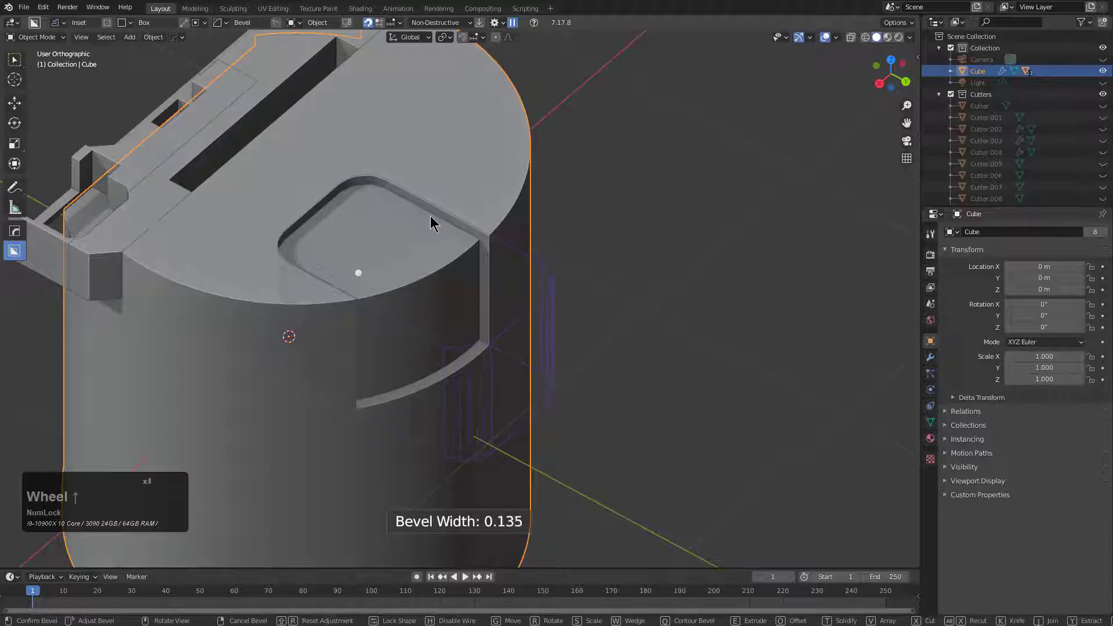
key(Tab)
scroll(485, 223, up, 1)
Rotate the live inset about its vertical axis and shift it along the cylinder's top toward the sliced pieces.
middle_drag(487, 224, 497, 310)
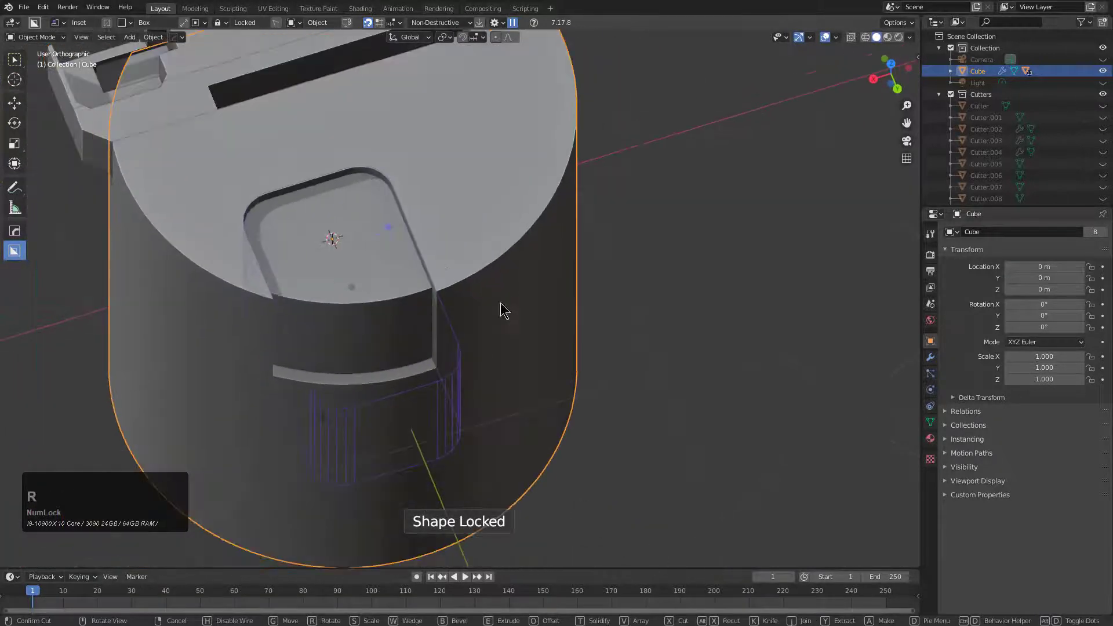
key(r)
click(438, 331)
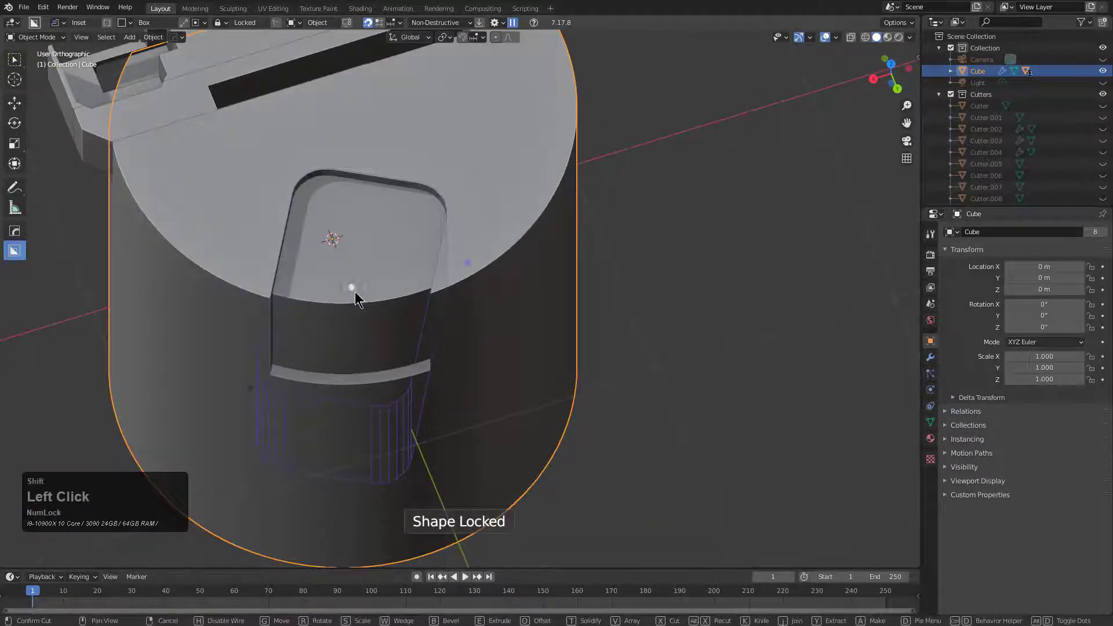
shift+drag(350, 294, 264, 263)
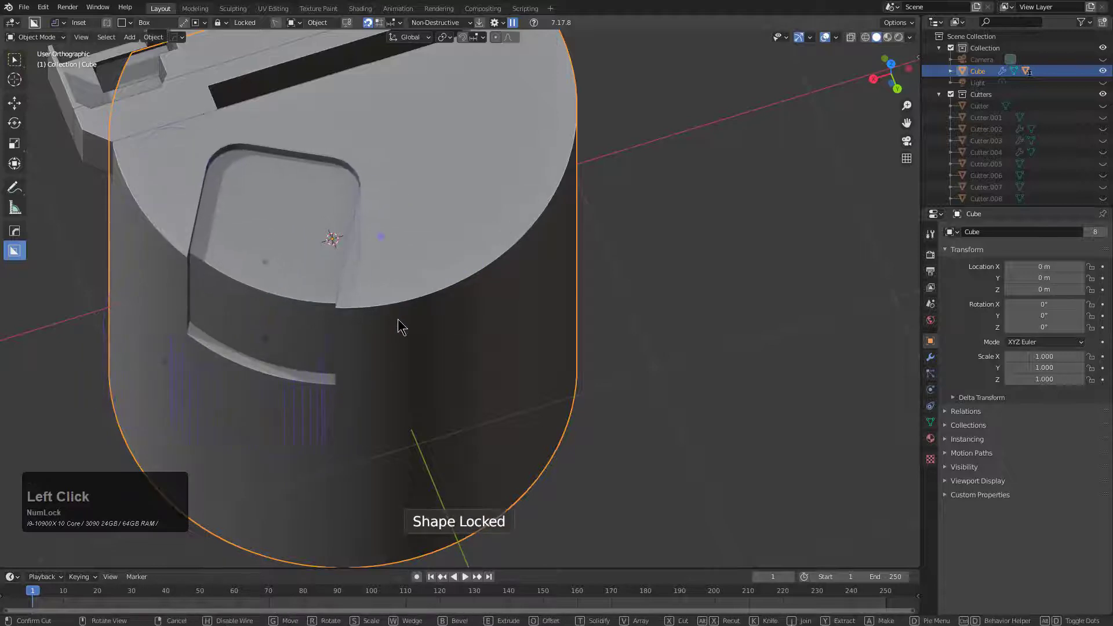
Turn the live inset further to sit diagonally across the rim, nudging it slightly closer to the sliced pieces.
key(r)
click(454, 322)
key(d)
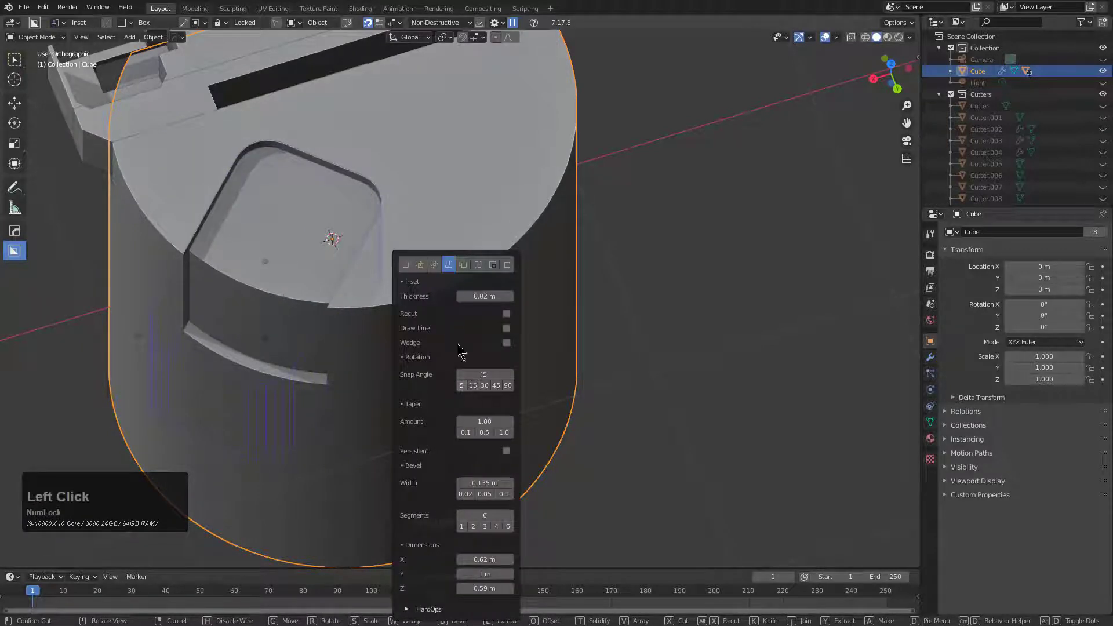
key(r)
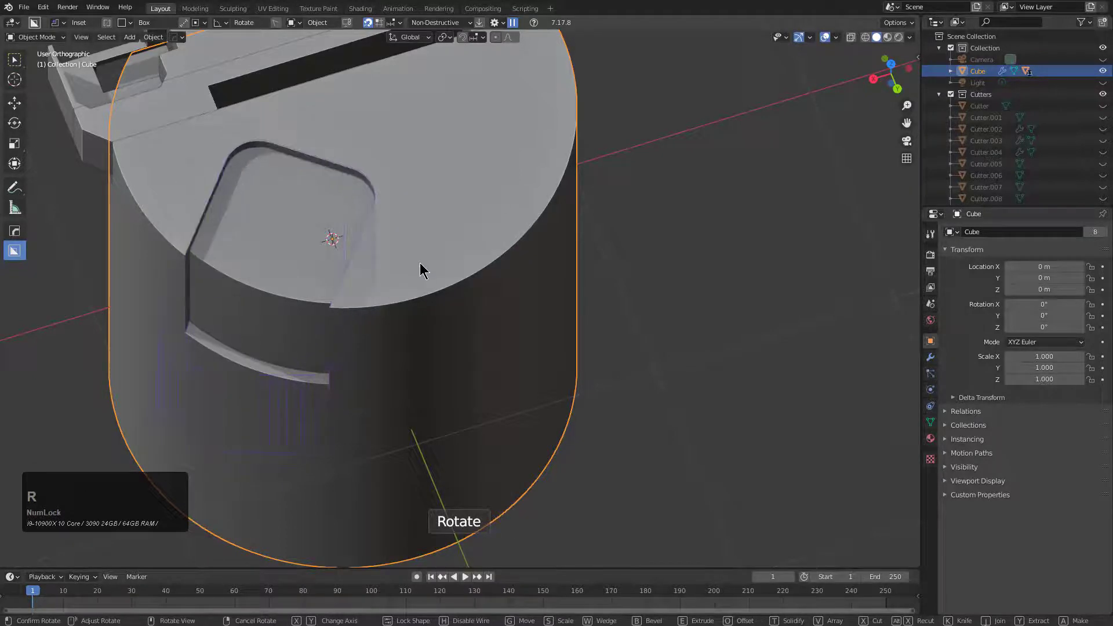
click(415, 255)
shift+drag(266, 263, 234, 259)
key(r)
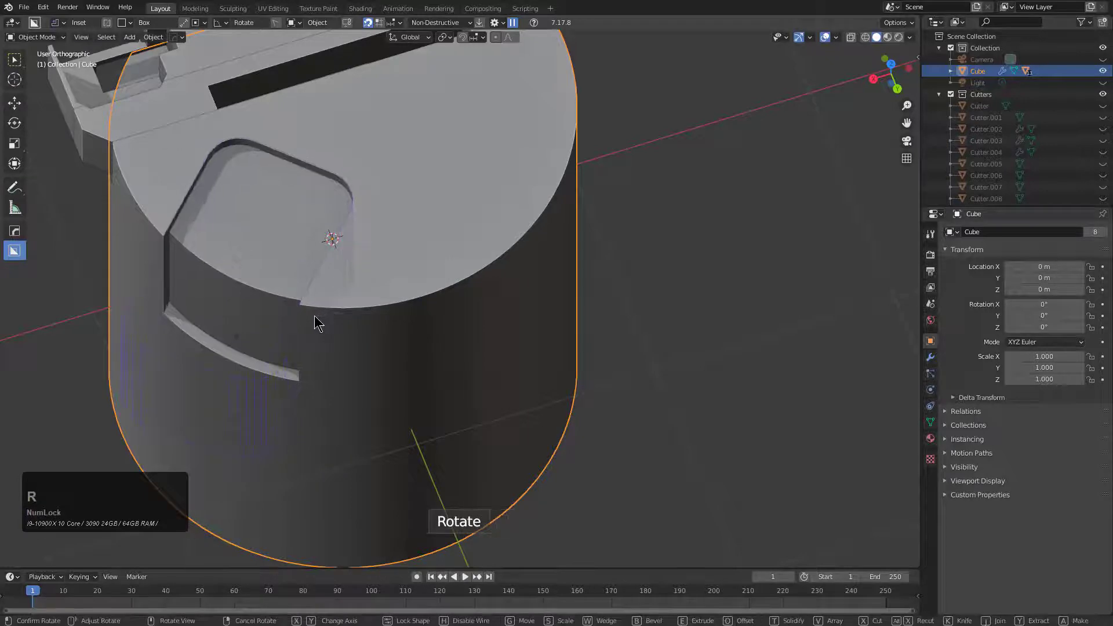
click(318, 323)
Thicken the inset to a solidify thickness of about -0.209 and apply it to the cylinder.
middle_drag(318, 318, 362, 275)
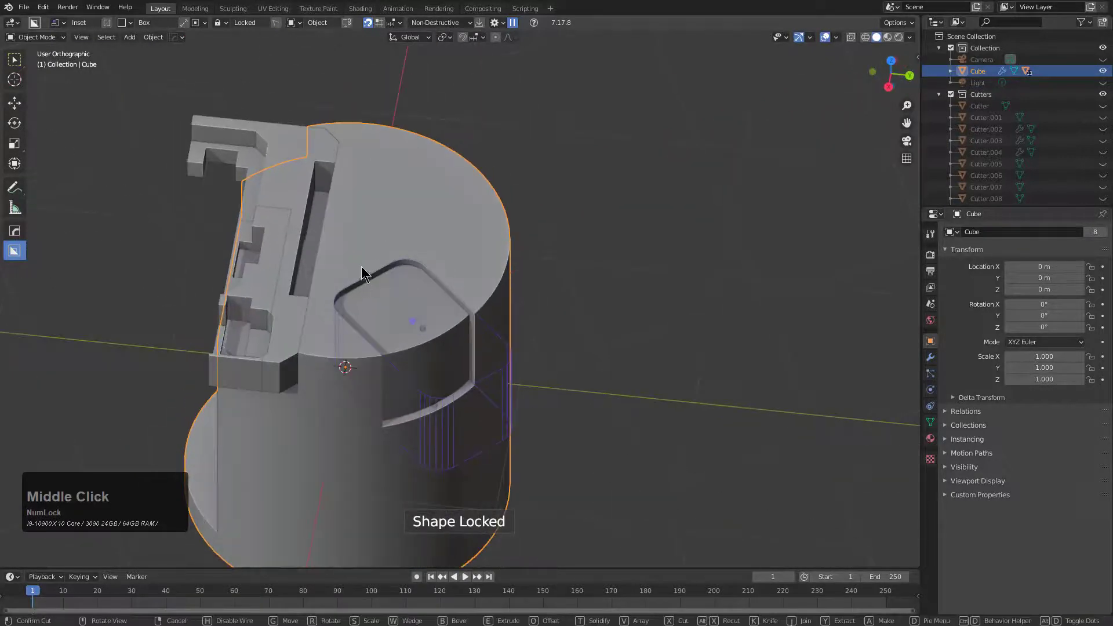
middle_drag(467, 356, 426, 318)
scroll(417, 302, up, 2)
key(t)
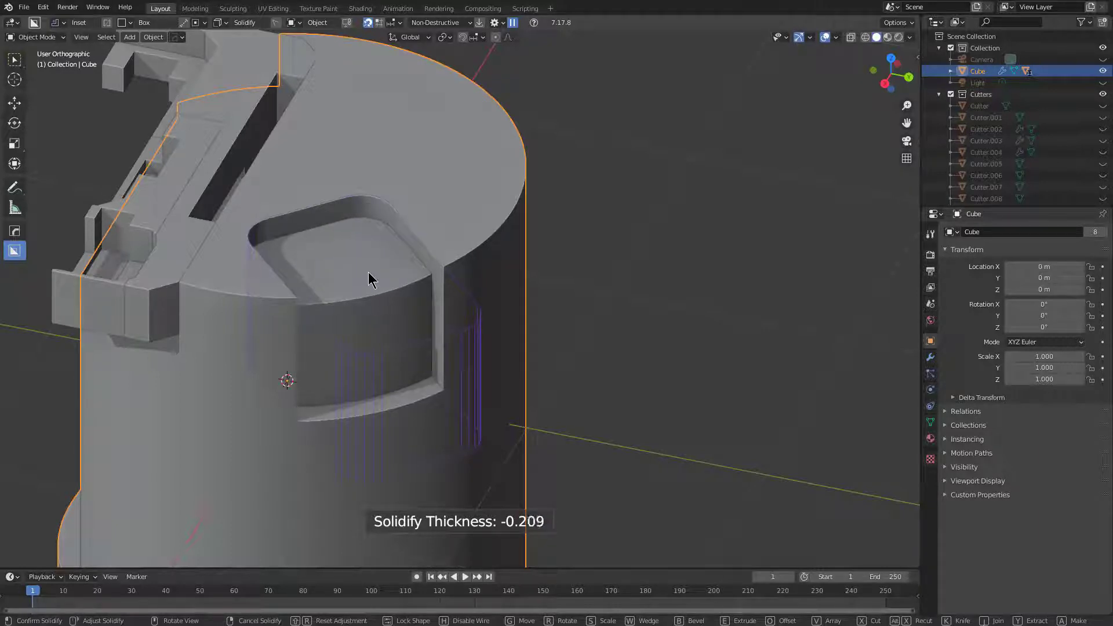
click(369, 274)
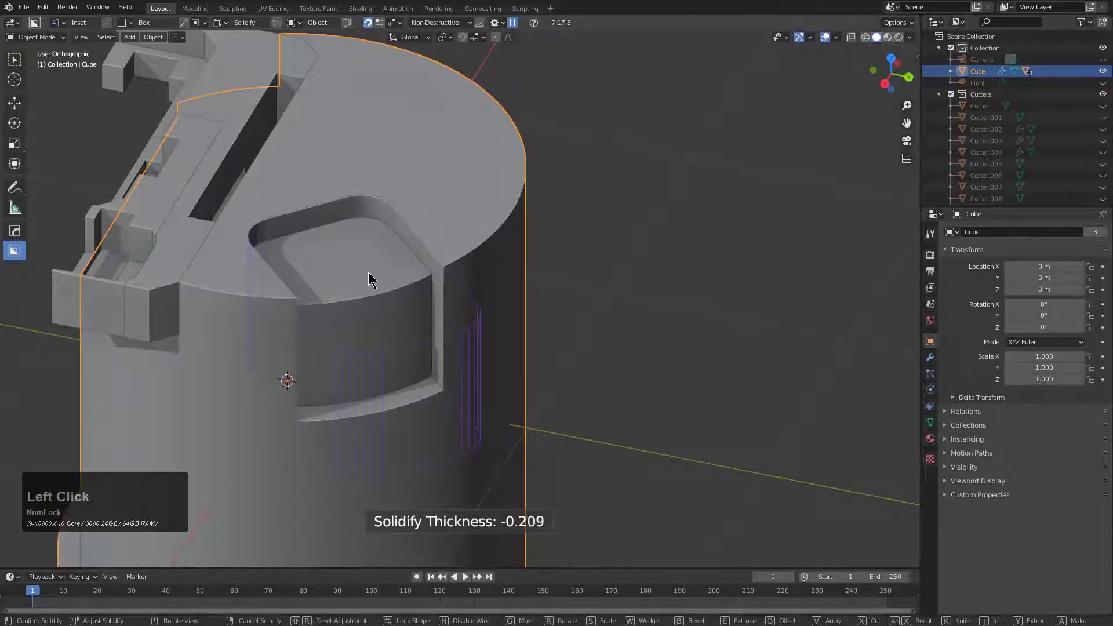
click(448, 280)
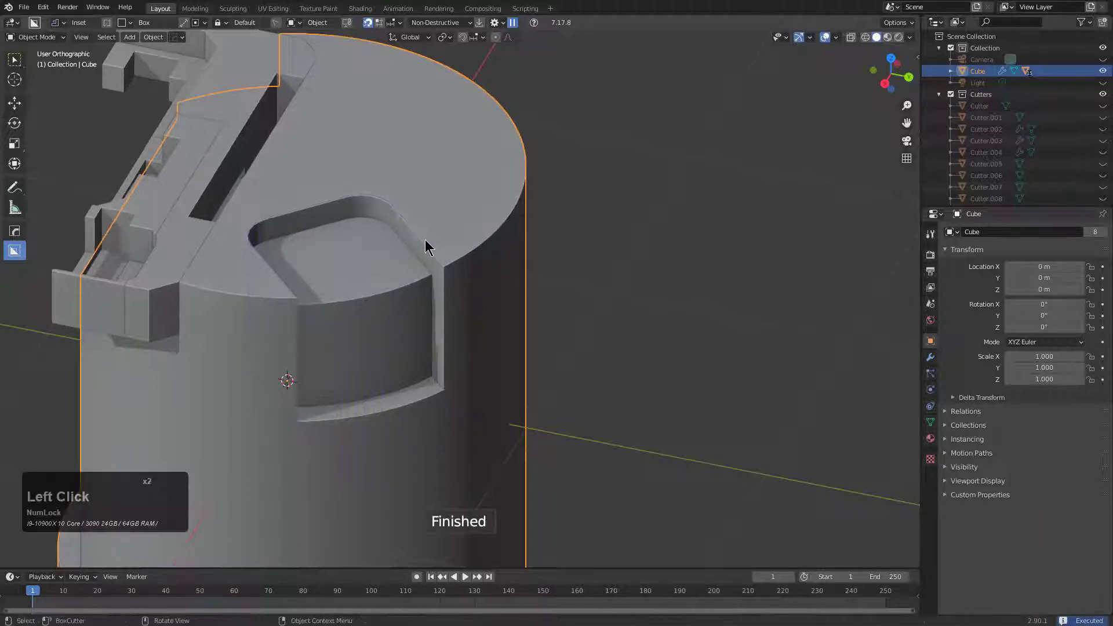
Draw a smaller box past the rim beside the first inset, cycle its mode to Inset, and solidify it to about -0.138.
middle_drag(425, 243, 429, 200)
mouse_move(429, 200)
mouse_down()
mouse_move(497, 290)
mouse_move(522, 298)
mouse_move(519, 313)
mouse_up()
key(x)
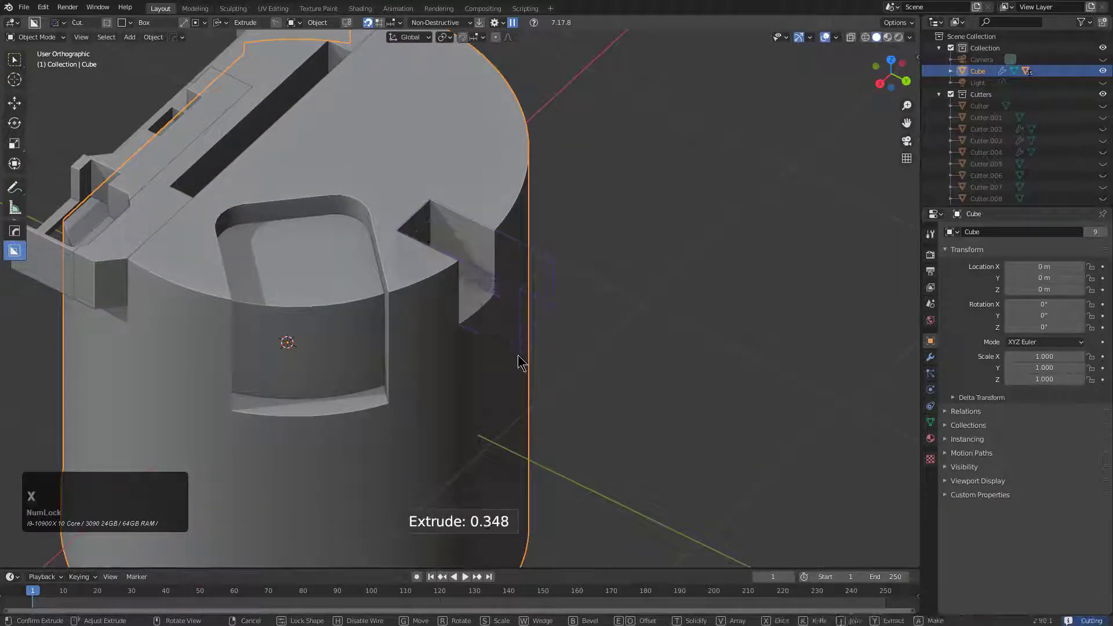
key(x)
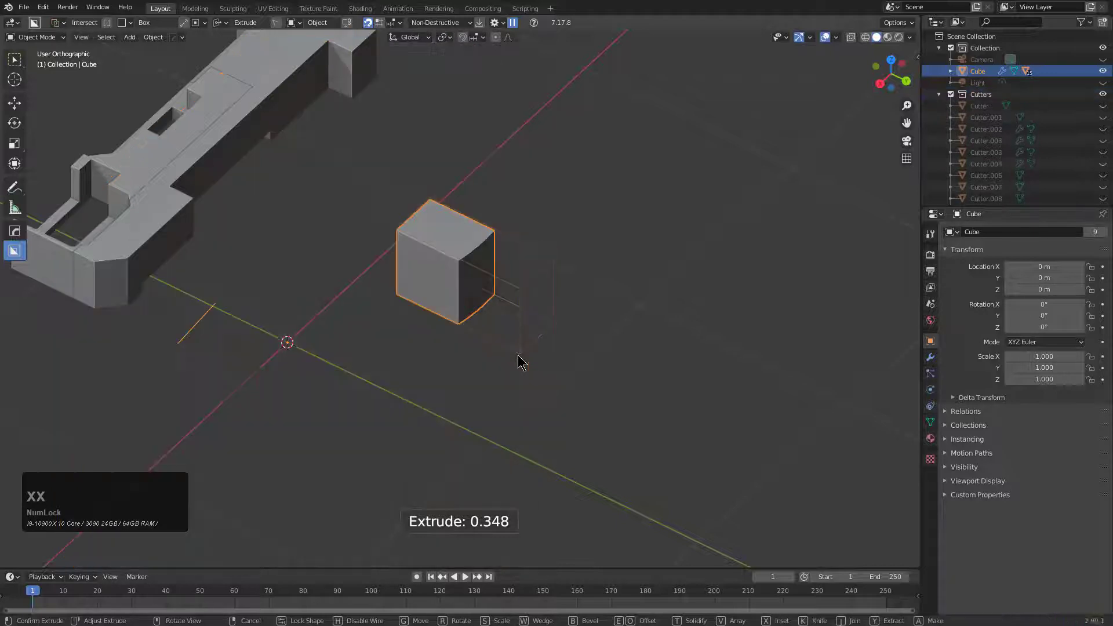
key(x)
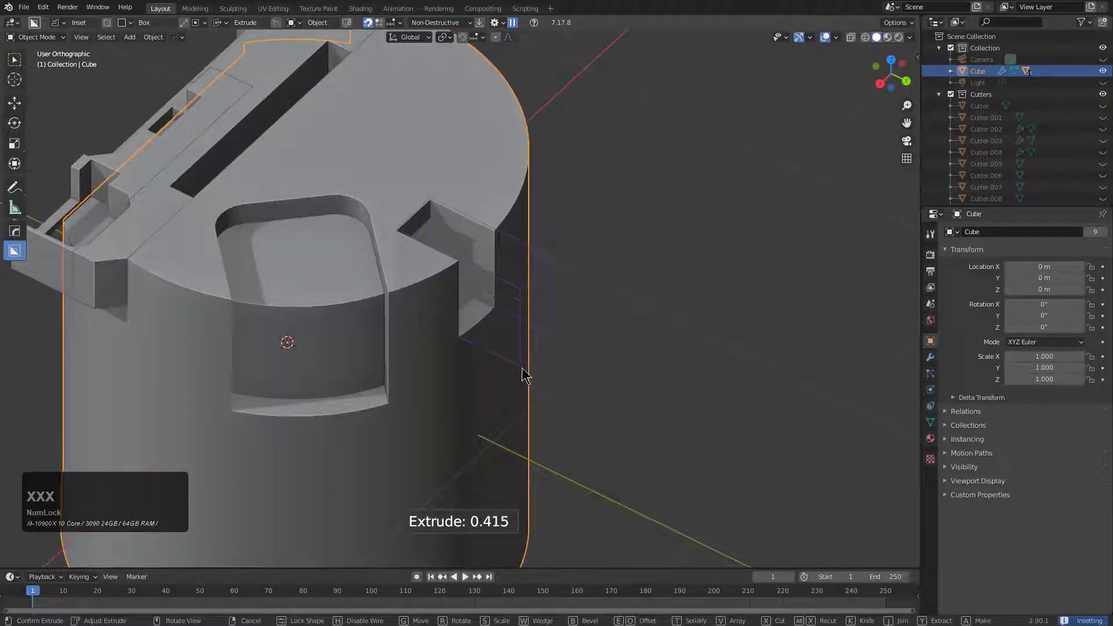
key(t)
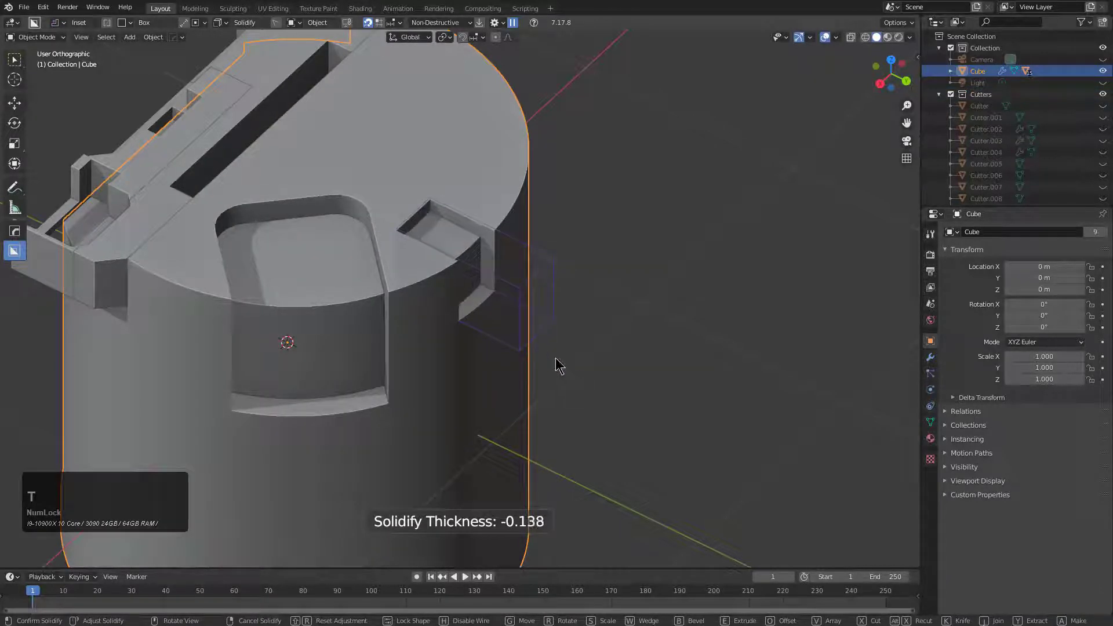
click(575, 359)
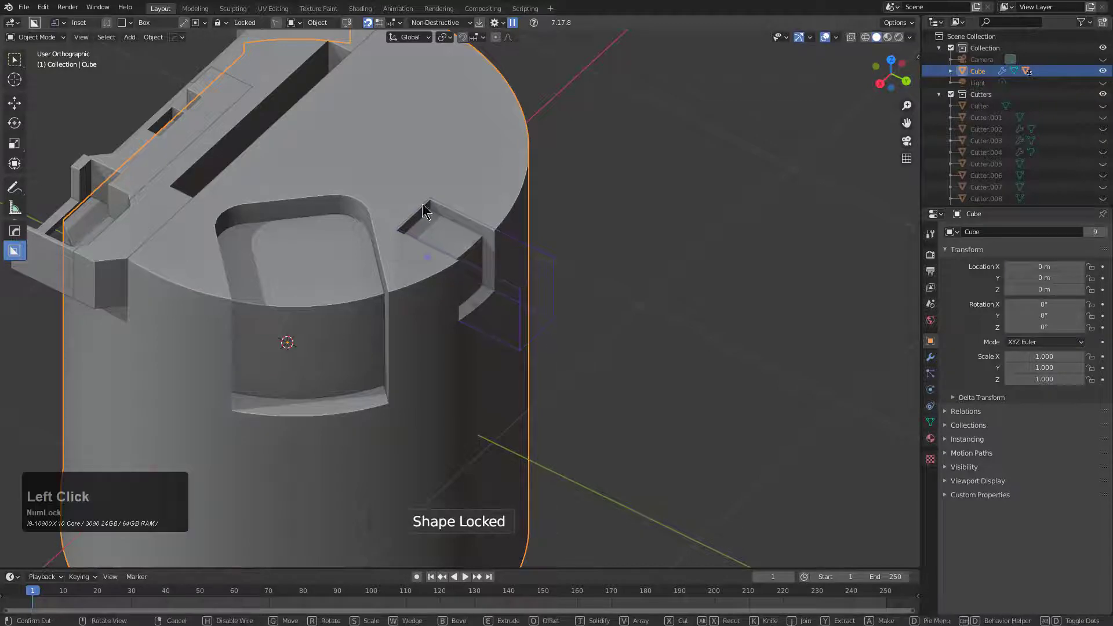
Bevel the smaller inset's corners to a width of about 0.113 and apply the shape.
key(b)
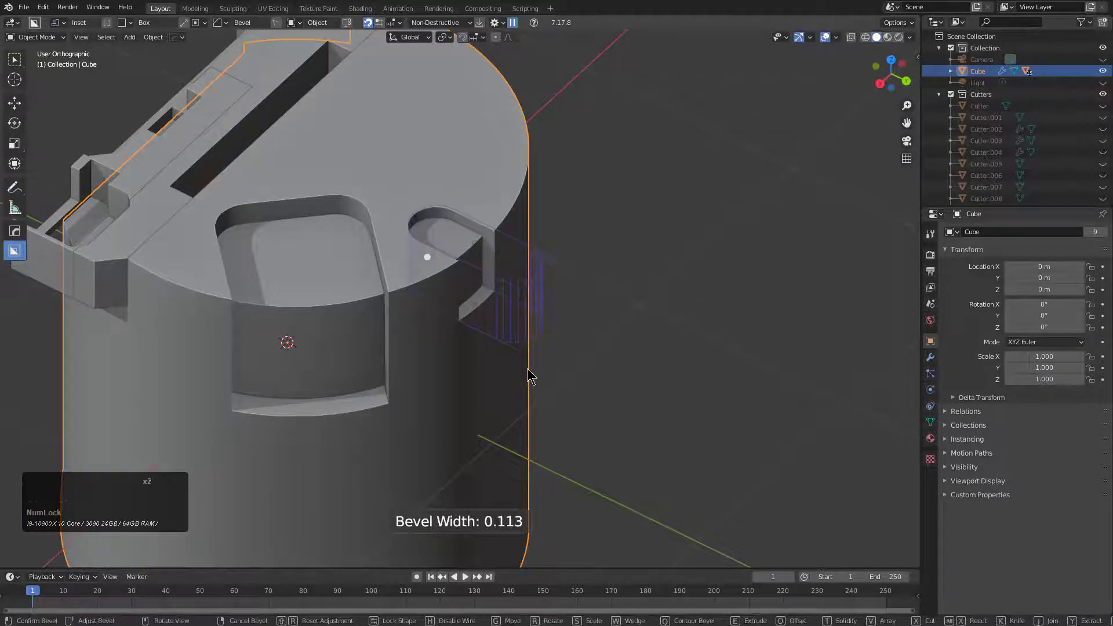
scroll(516, 365, up, 5)
click(543, 347)
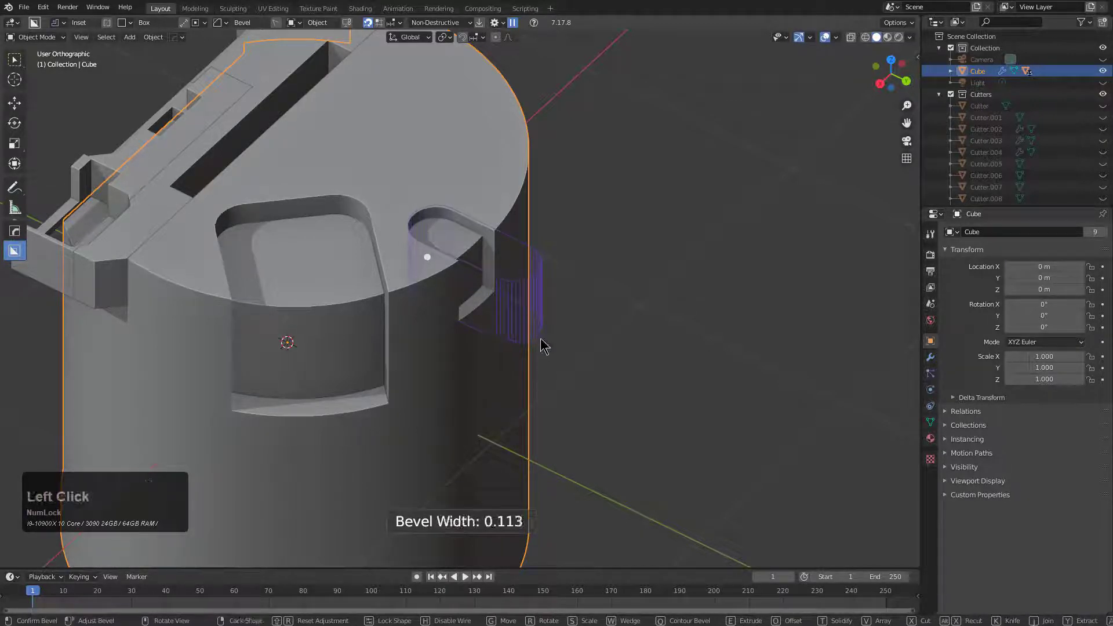
click(536, 268)
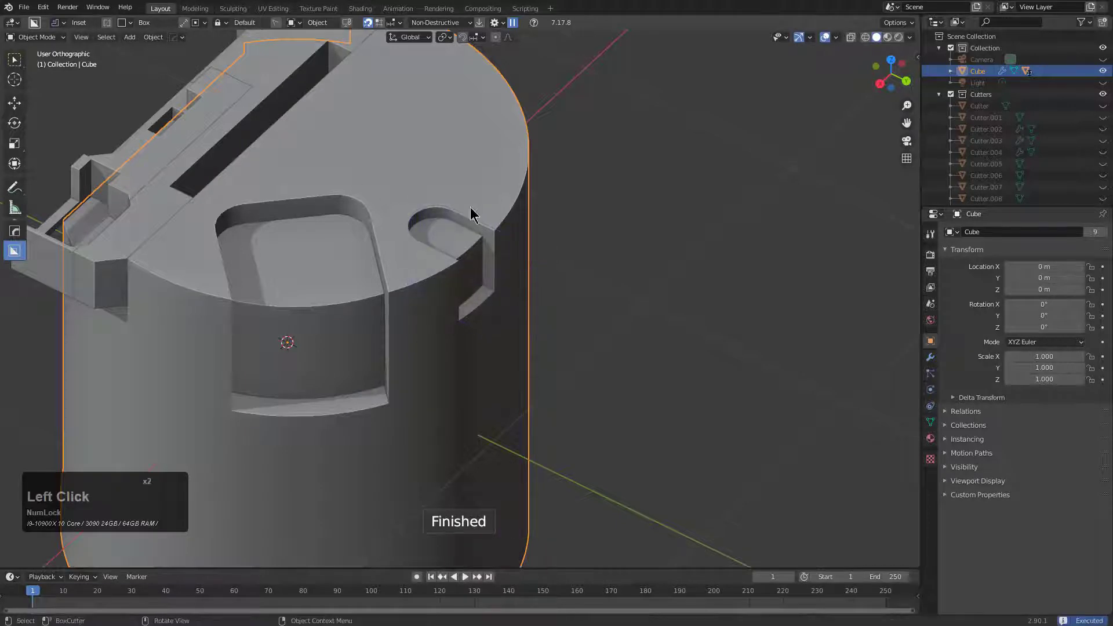
In Join mode, draw a large box on the flat side below the sliced pieces, extrude it about 0.158, and lock it.
click(56, 23)
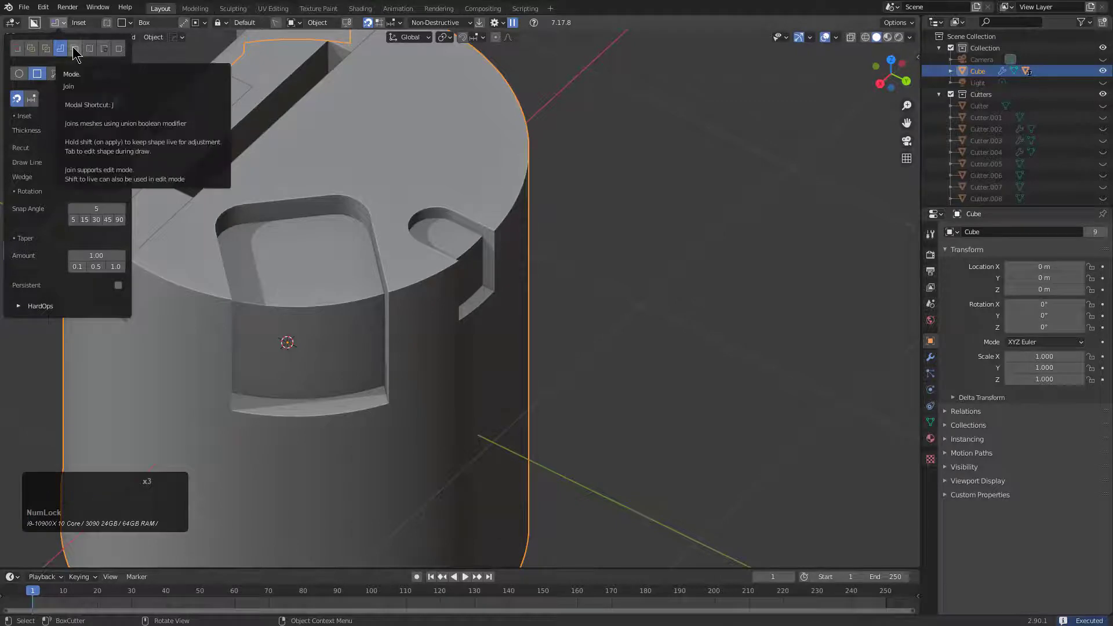
click(74, 49)
middle_drag(270, 163, 365, 197)
scroll(411, 290, down, 1)
middle_drag(412, 289, 402, 217)
click(322, 188)
mouse_move(322, 189)
mouse_down()
mouse_move(499, 406)
mouse_move(533, 472)
mouse_move(524, 485)
mouse_up()
key(Tab)
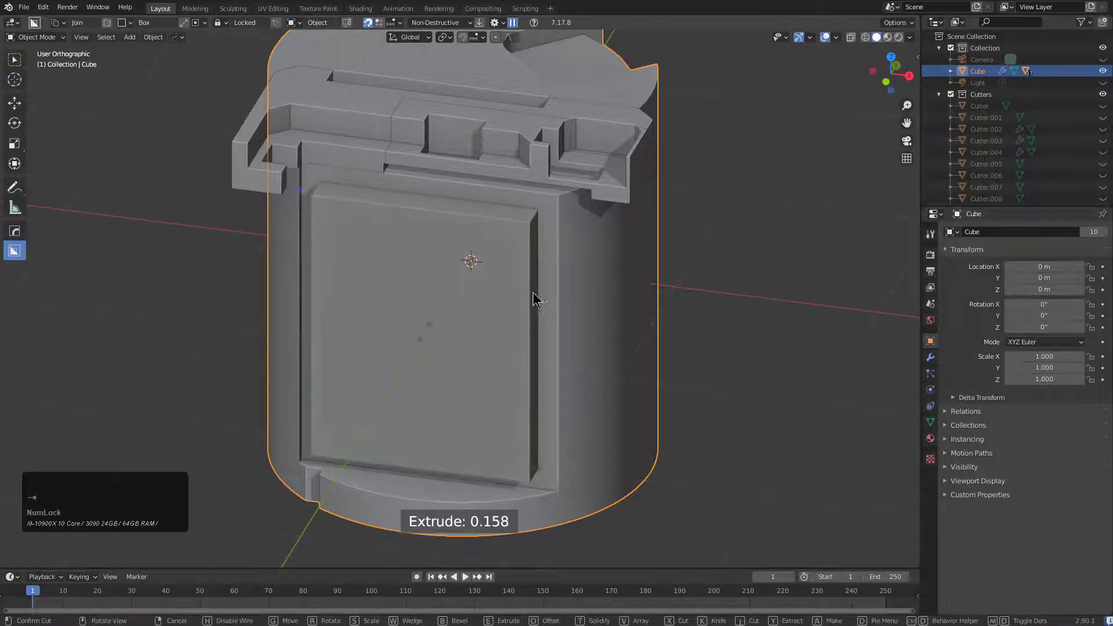
Taper the live joined block toward its outer face and apply it to the flat side.
middle_drag(532, 301, 404, 259)
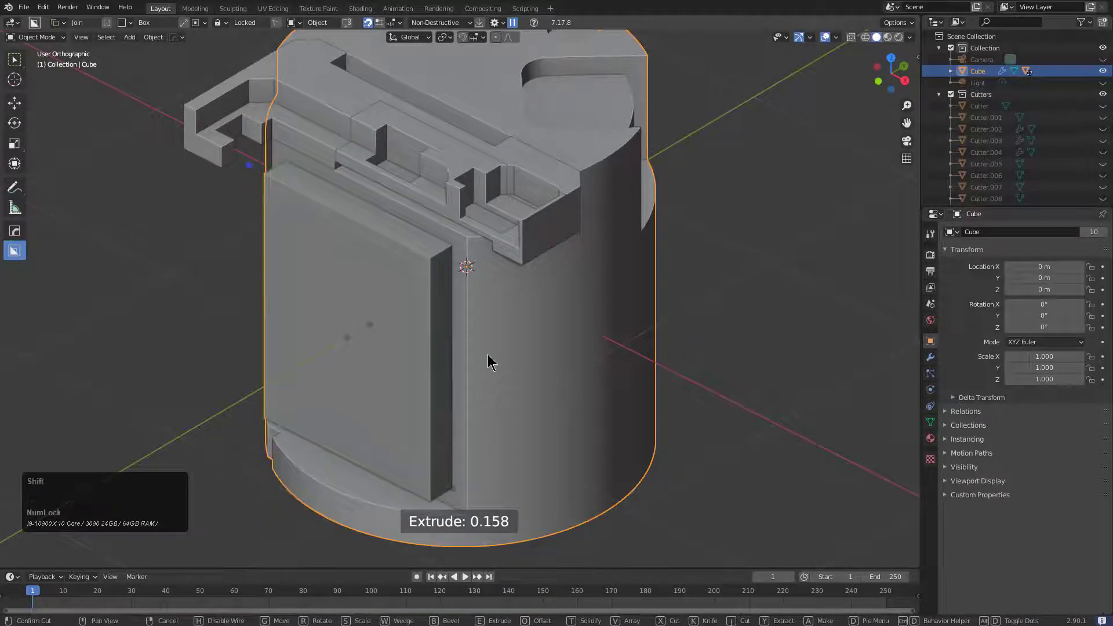
key(t)
click(367, 317)
middle_drag(368, 316, 436, 303)
click(488, 281)
Cut two adjoining rectangular notches into the upper edge of the joined block, about 0.131 and 0.258 deep.
mouse_move(374, 268)
mouse_down()
mouse_move(449, 245)
mouse_move(455, 217)
mouse_up()
key(x)
click(459, 214)
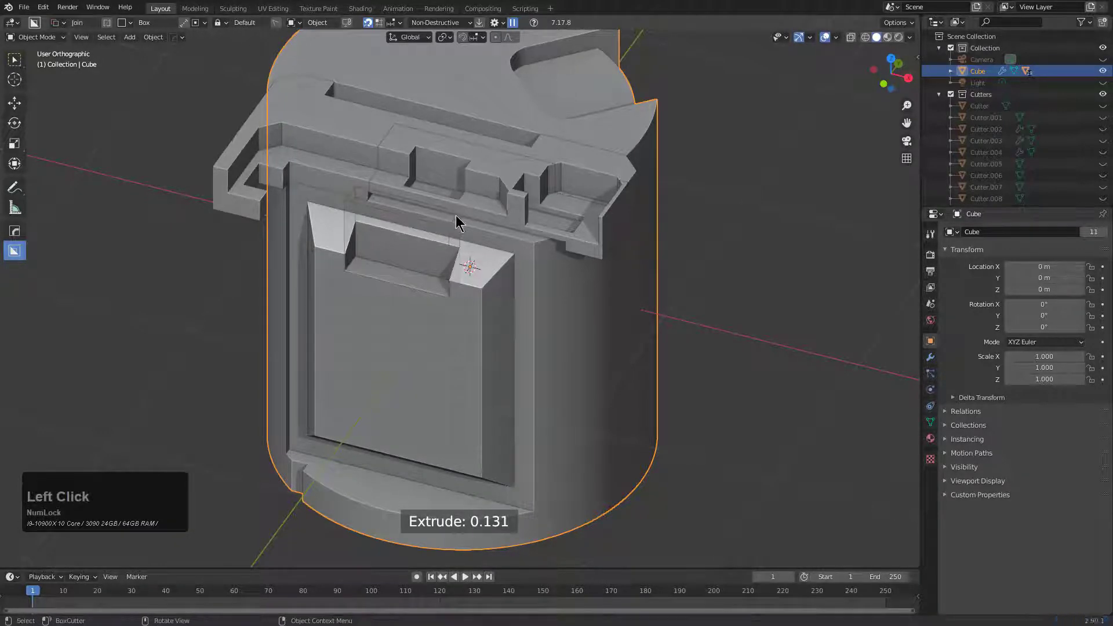
drag(368, 231, 458, 227)
key(x)
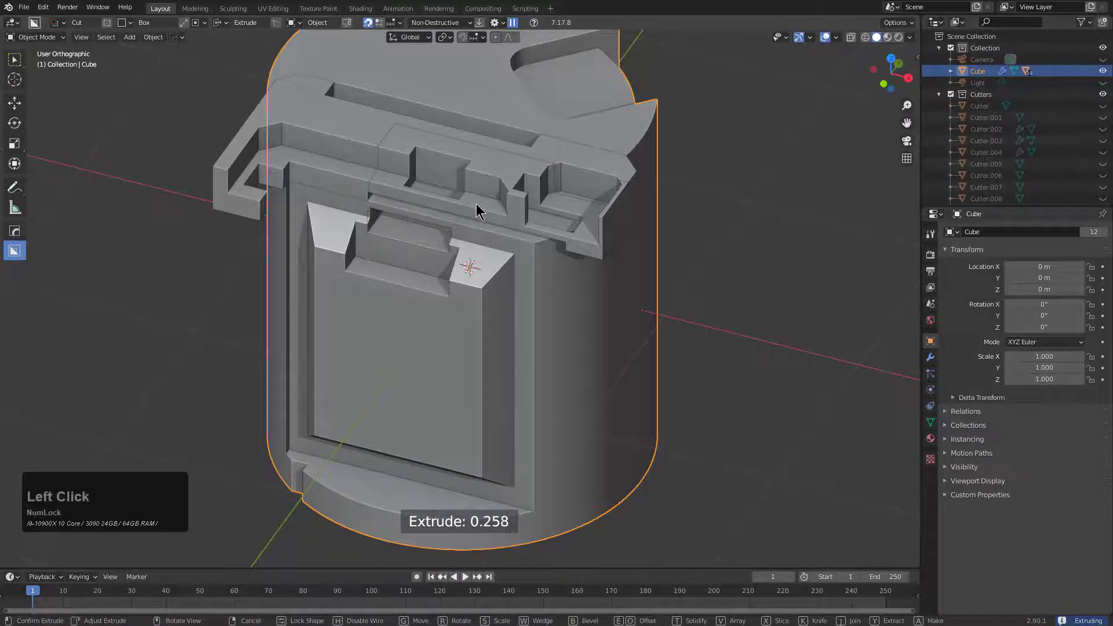
click(475, 212)
Switch the boolean mode to Knife.
mouse_move(472, 274)
middle_down()
mouse_move(539, 288)
mouse_move(410, 305)
mouse_move(512, 291)
mouse_move(462, 243)
mouse_move(490, 290)
mouse_move(471, 276)
middle_up()
scroll(470, 276, up, 1)
click(62, 23)
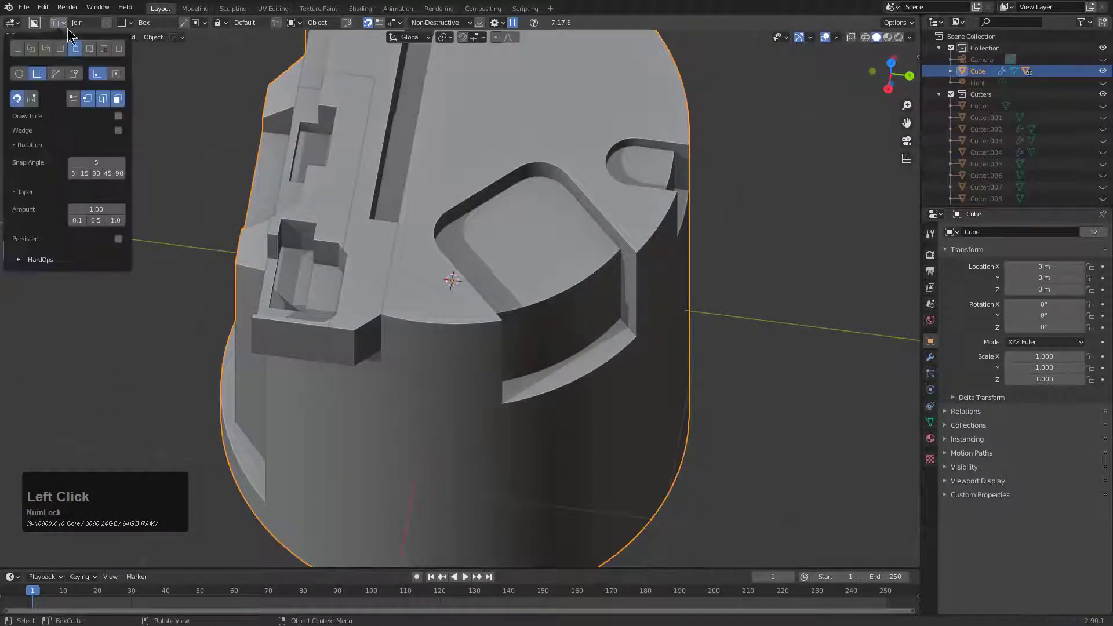
click(90, 48)
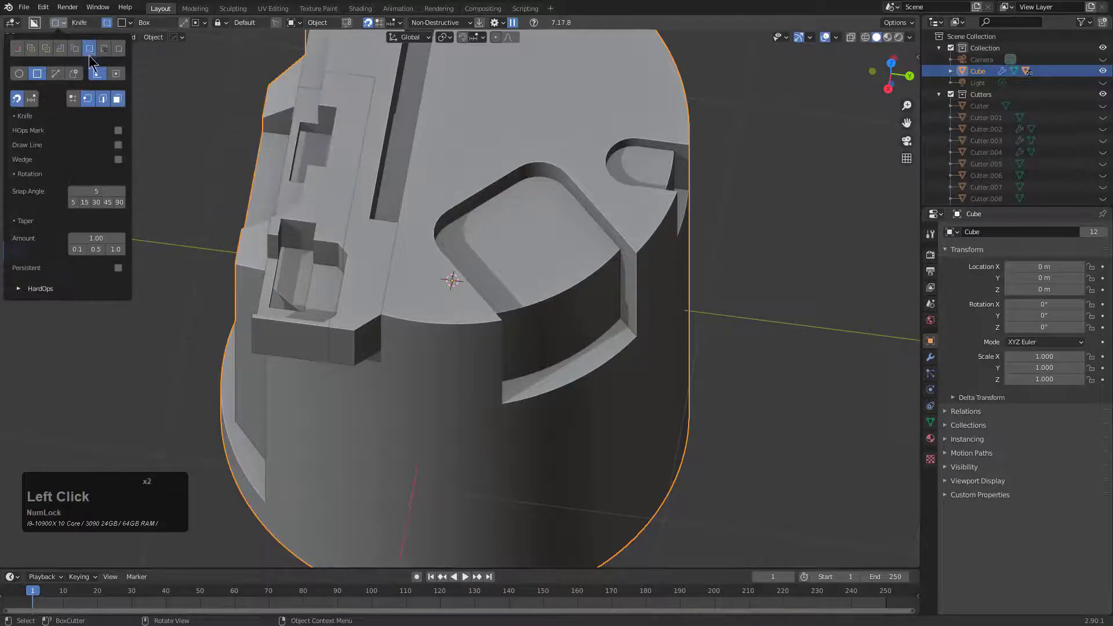
middle_drag(371, 209, 454, 176)
ctrl+scroll(454, 175, down, 2)
Start a new General file with the default cube.
key(ctrl+n)
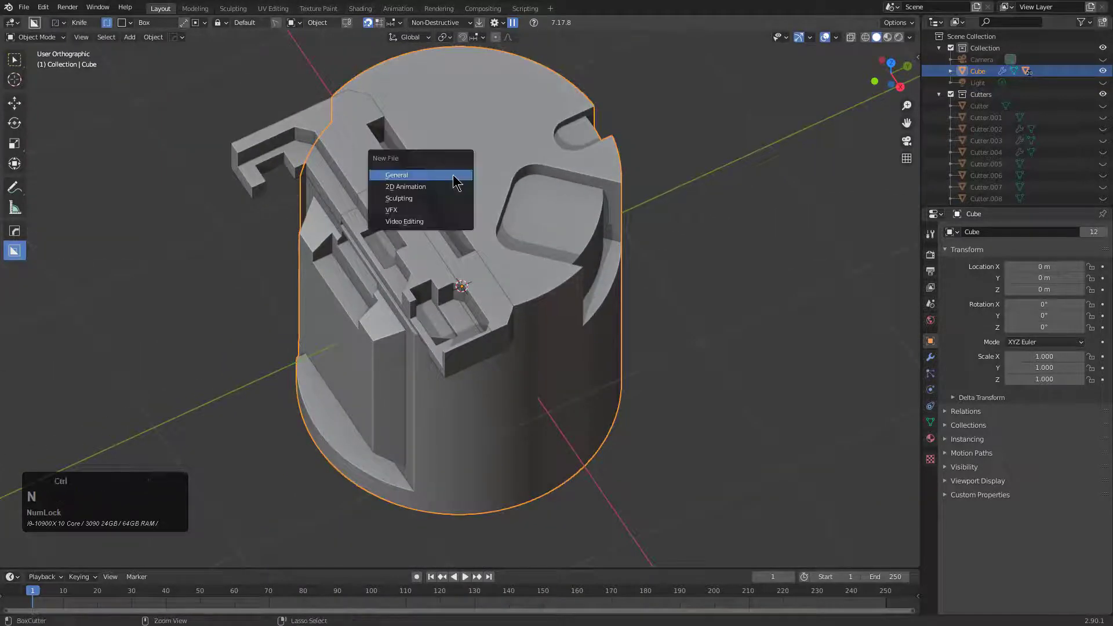
click(454, 178)
key(Return)
middle_drag(402, 260, 398, 262)
scroll(475, 261, down, 1)
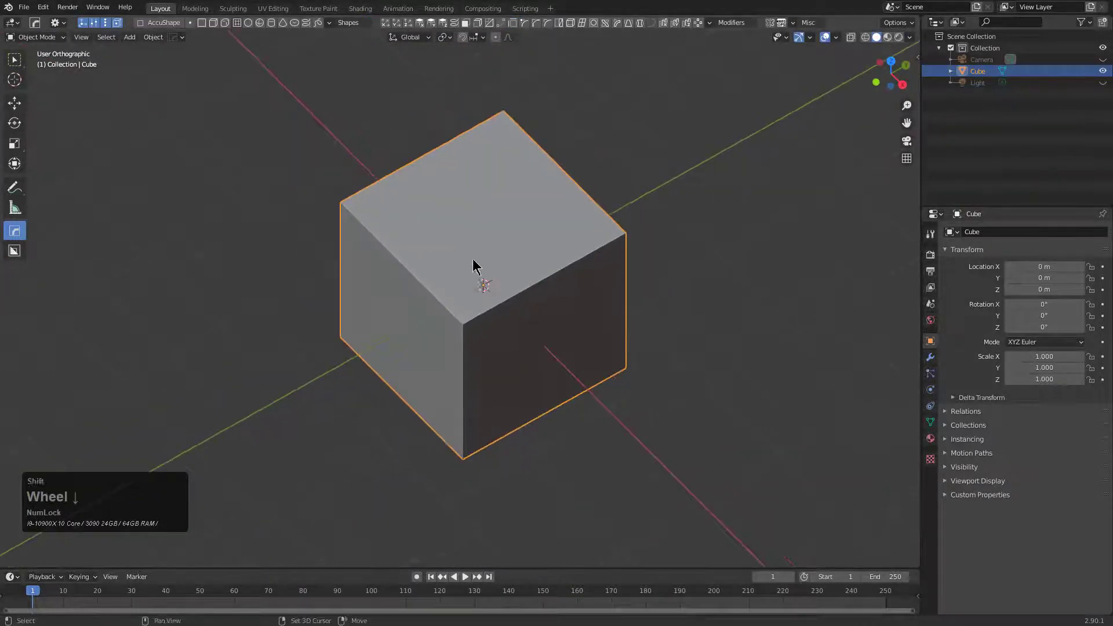
shift+middle_drag(479, 286, 502, 321)
Activate BoxCutter on the default cube and set its drawing shape to Circle.
key(alt+w)
shift+middle_drag(465, 304, 462, 318)
scroll(464, 326, up, 2)
key(d)
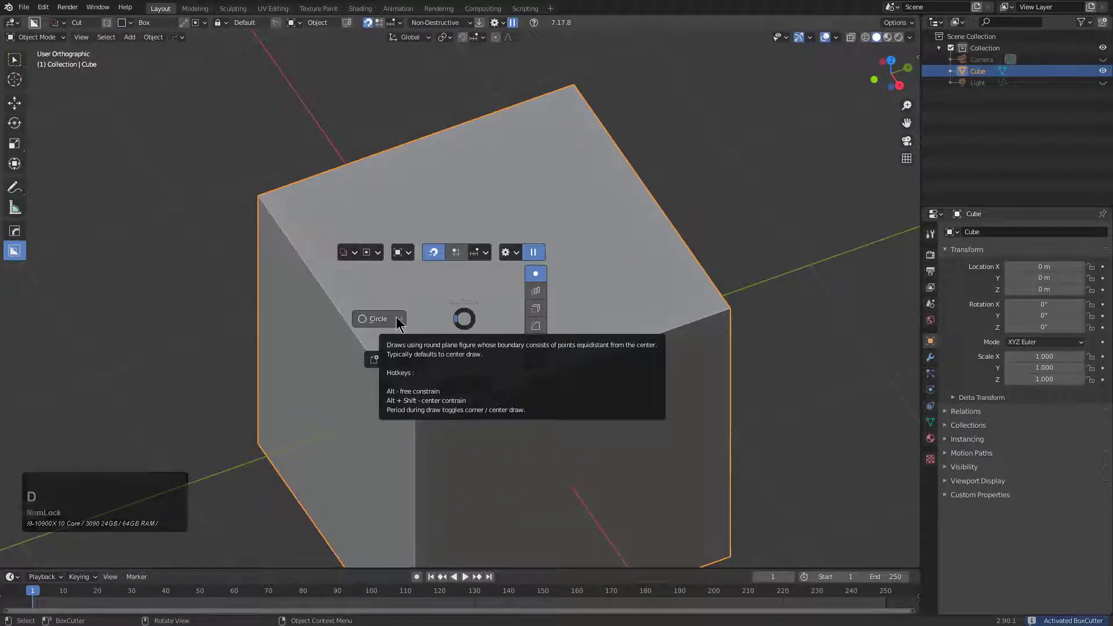
click(399, 323)
middle_drag(398, 320, 417, 318)
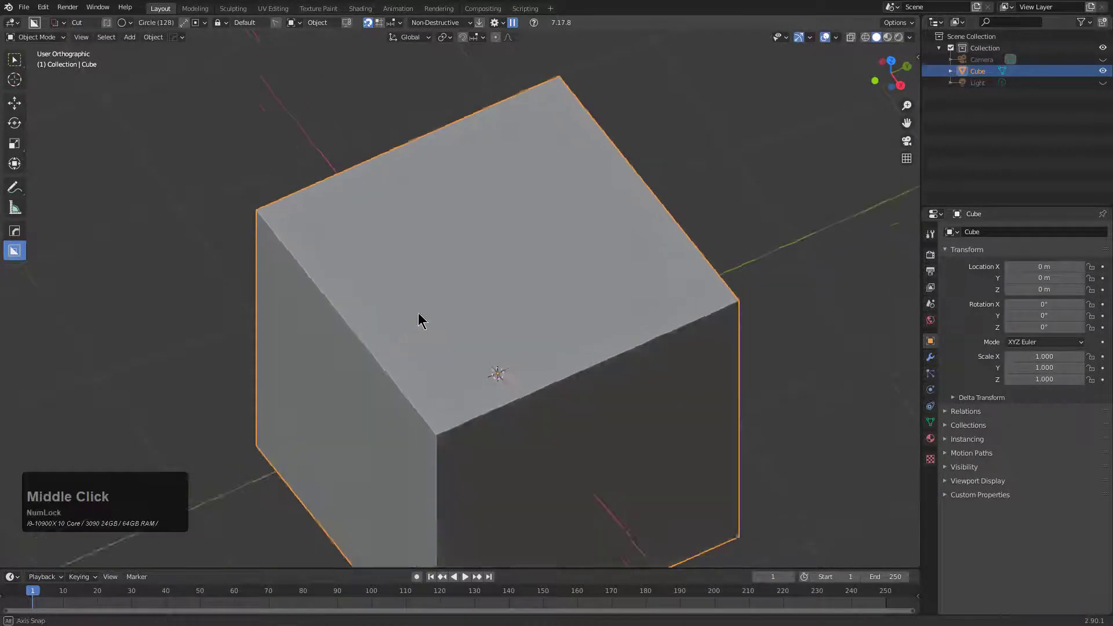
Cut a small circular hole about 0.122 deep near one corner of the cube's top face.
scroll(408, 251, up, 2)
middle_drag(407, 251, 400, 255)
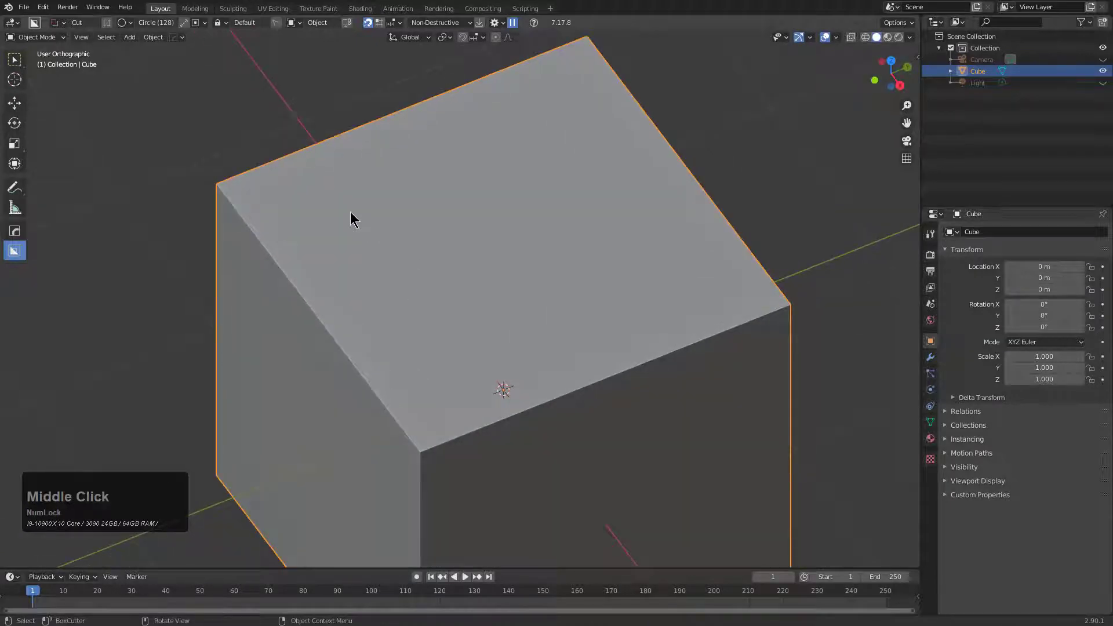
drag(351, 219, 373, 221)
click(376, 239)
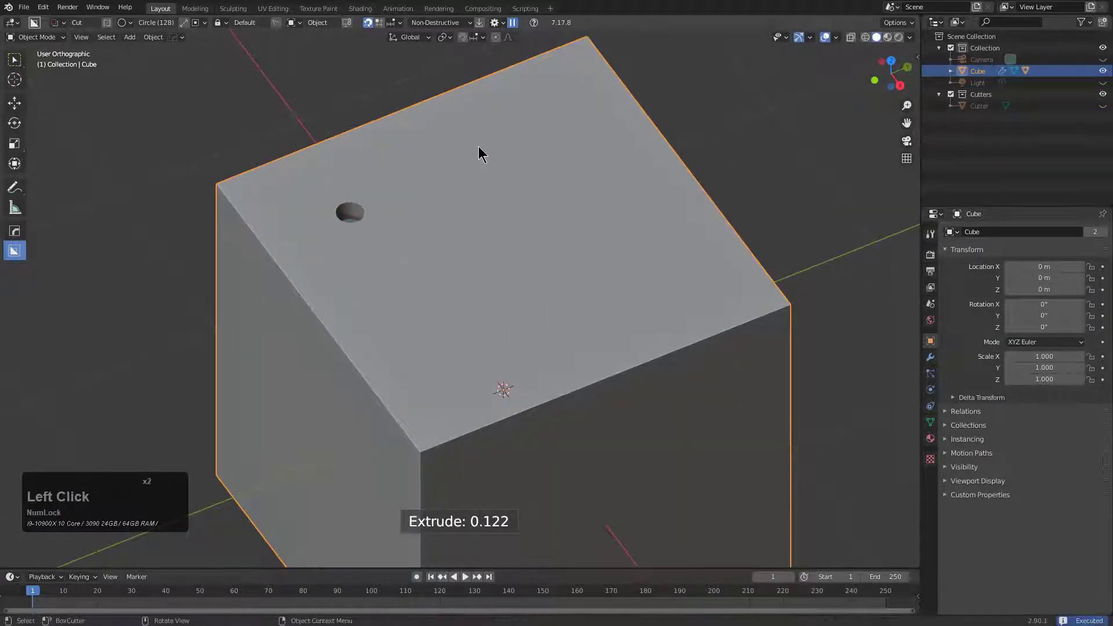
Cut four more small circular holes spread across the middle of the cube's top face.
drag(479, 146, 491, 161)
click(463, 229)
mouse_move(462, 226)
mouse_down()
mouse_move(473, 235)
mouse_move(463, 267)
mouse_up()
click(444, 314)
drag(444, 314, 448, 336)
click(515, 357)
drag(541, 348, 548, 359)
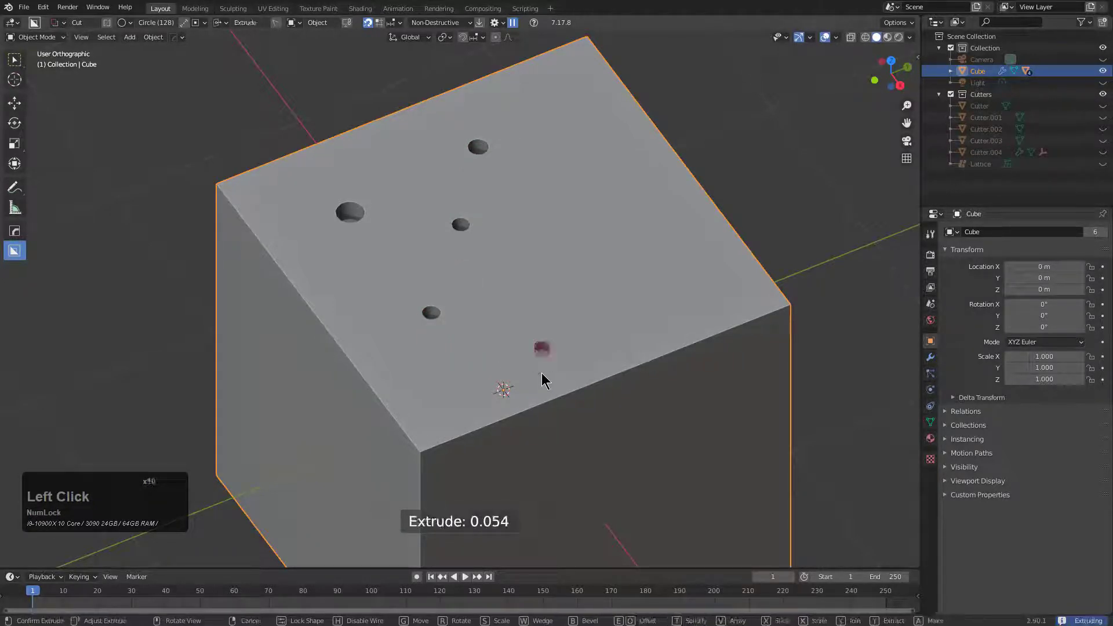
Cut two more small circular holes in the top face, one about 0.178 deep near the front corner and one farther back.
click(467, 395)
mouse_move(457, 397)
mouse_down()
mouse_move(466, 395)
mouse_move(467, 426)
mouse_up()
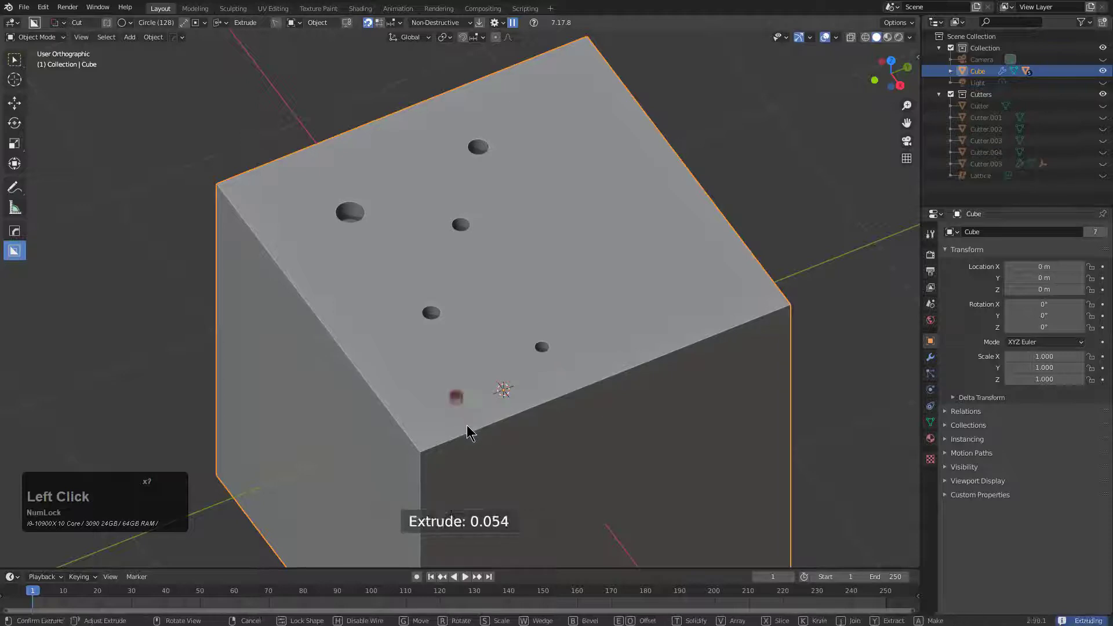
click(594, 246)
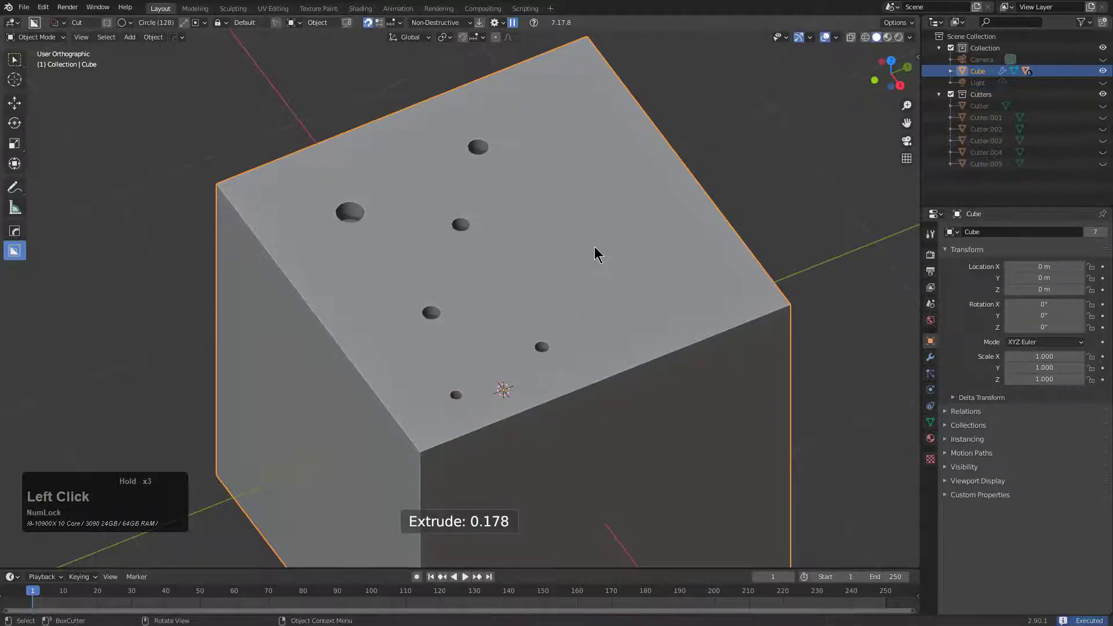
drag(593, 246, 609, 274)
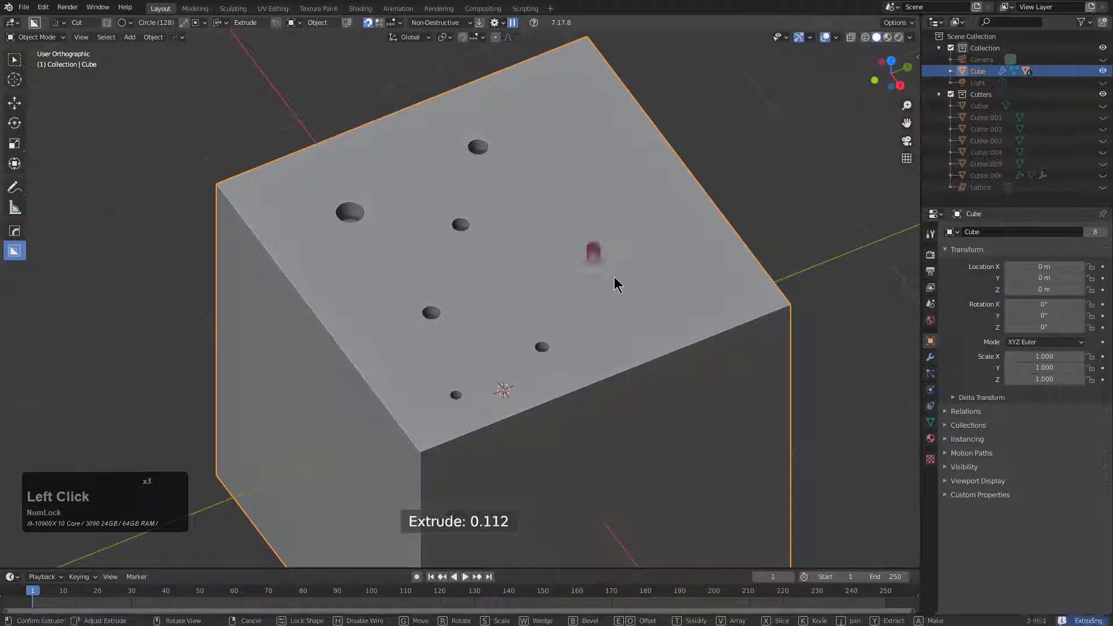
Cut a circular hole drawn at about 0.060 and 0.183 deep near the remaining free corner of the top face.
click(693, 292)
click(694, 292)
drag(701, 321, 701, 322)
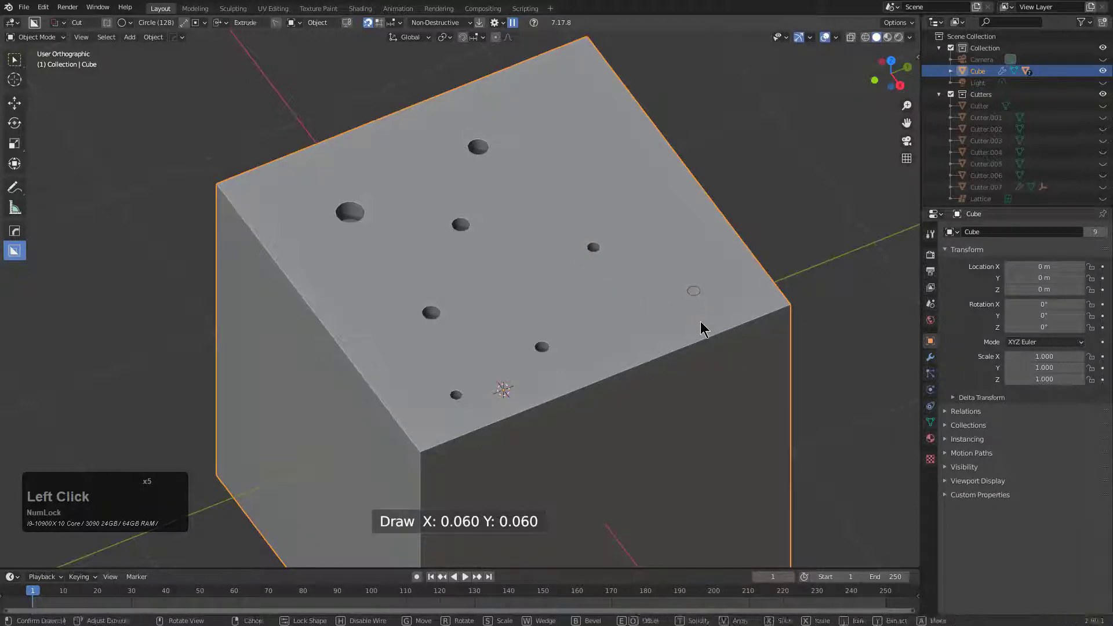
click(700, 328)
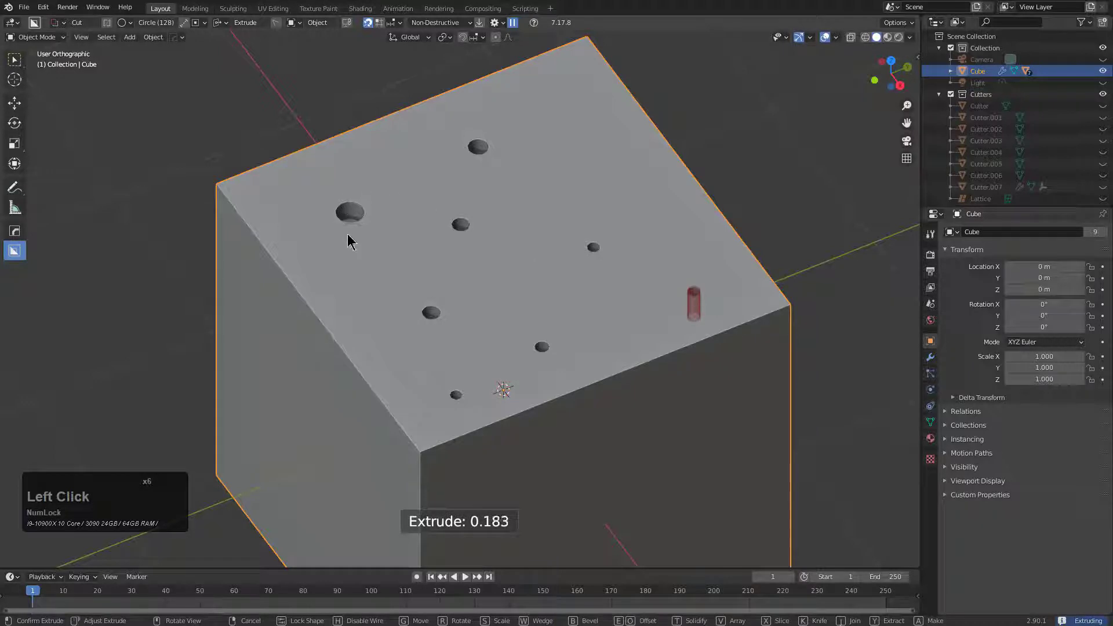
click(460, 212)
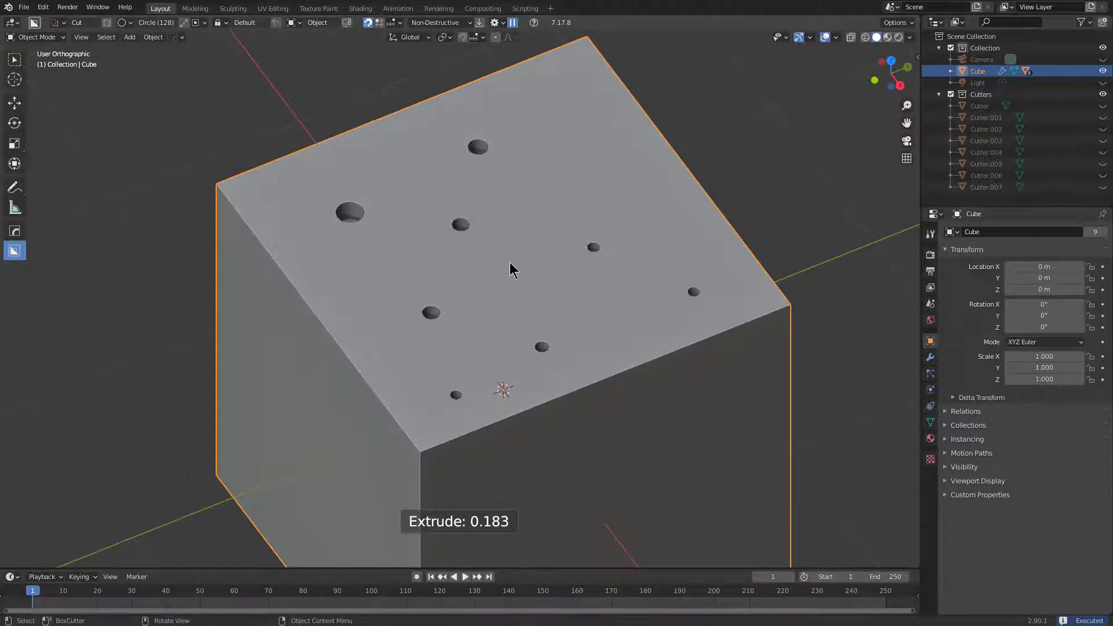
Set BoxCutter's circle vertices to 32.
middle_drag(500, 323, 528, 317)
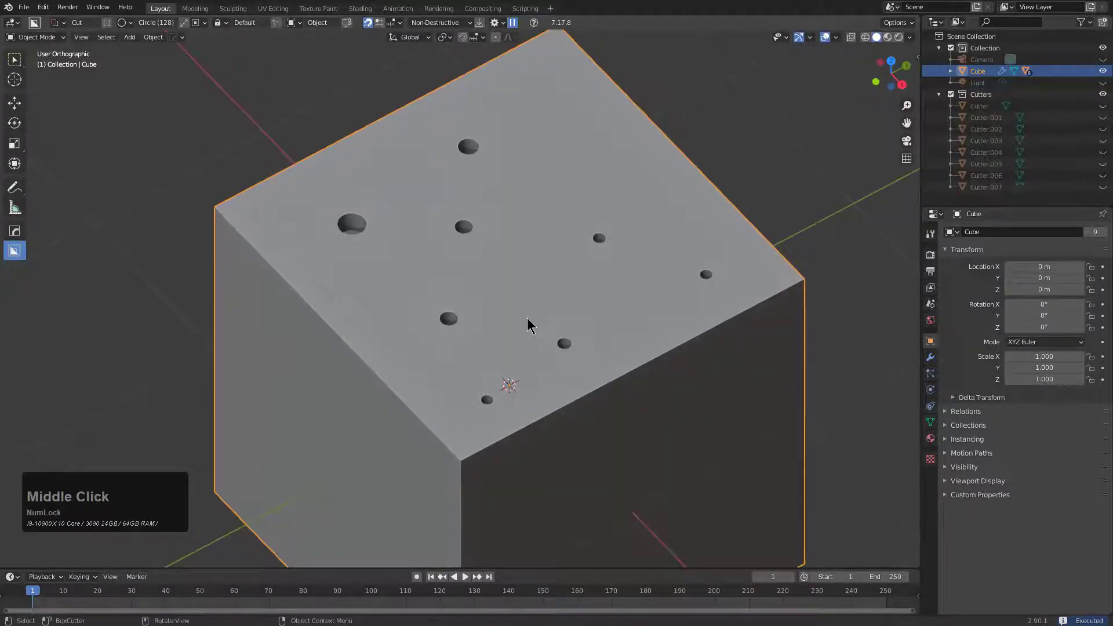
key(d)
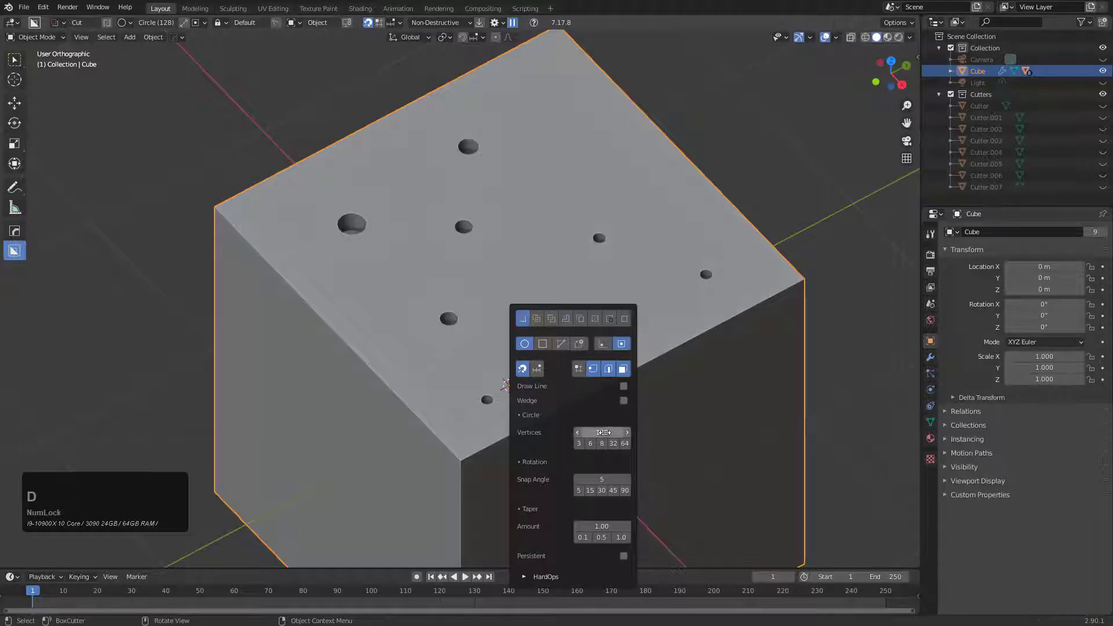
click(613, 444)
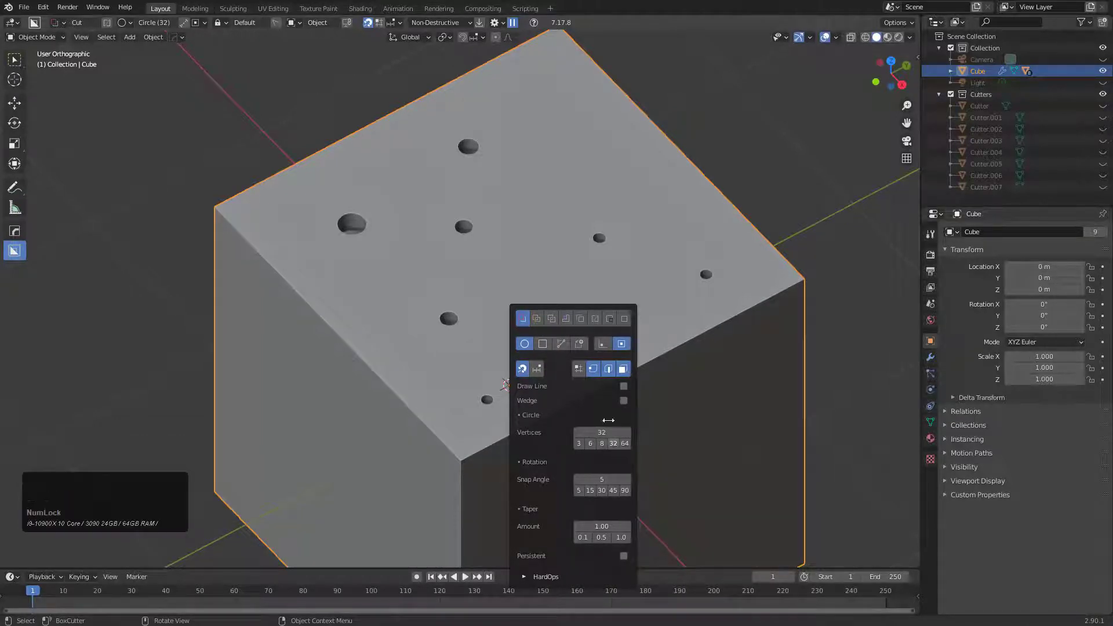
Turn on the wireframe overlay in the viewport.
key(alt+v)
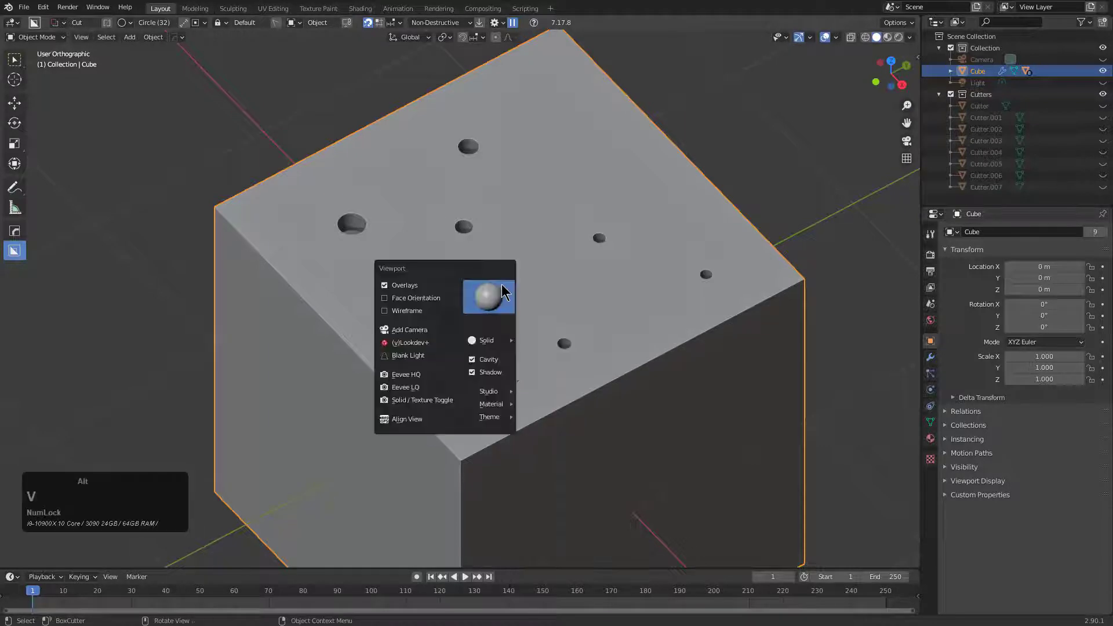
click(429, 311)
middle_drag(429, 311, 466, 295)
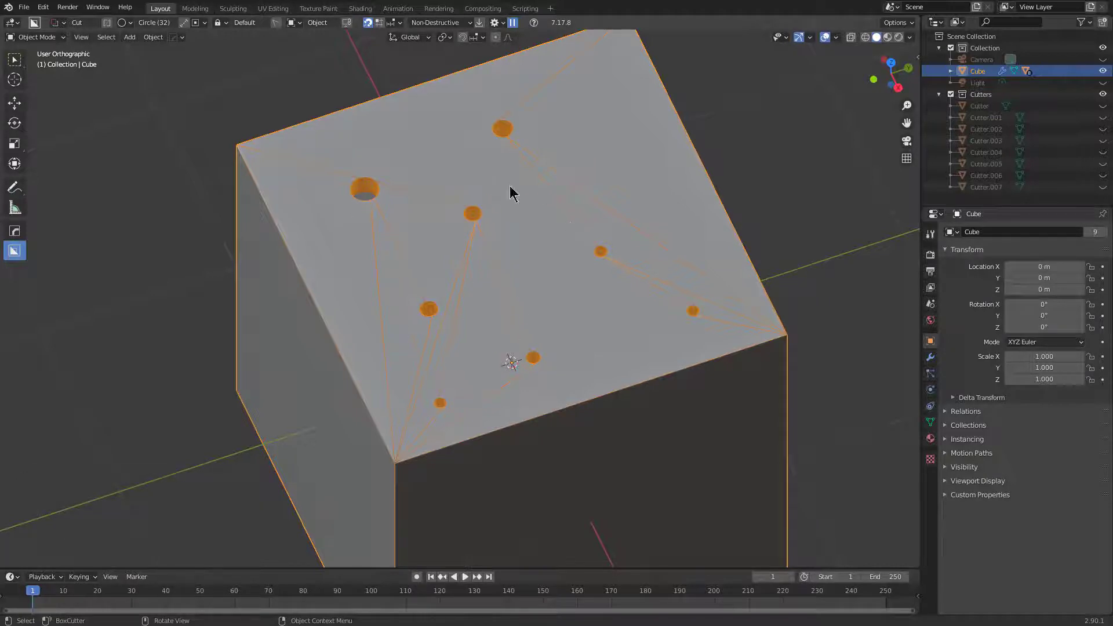
Set BoxCutter's drawing shape to Box and its boolean mode to Knife.
click(123, 24)
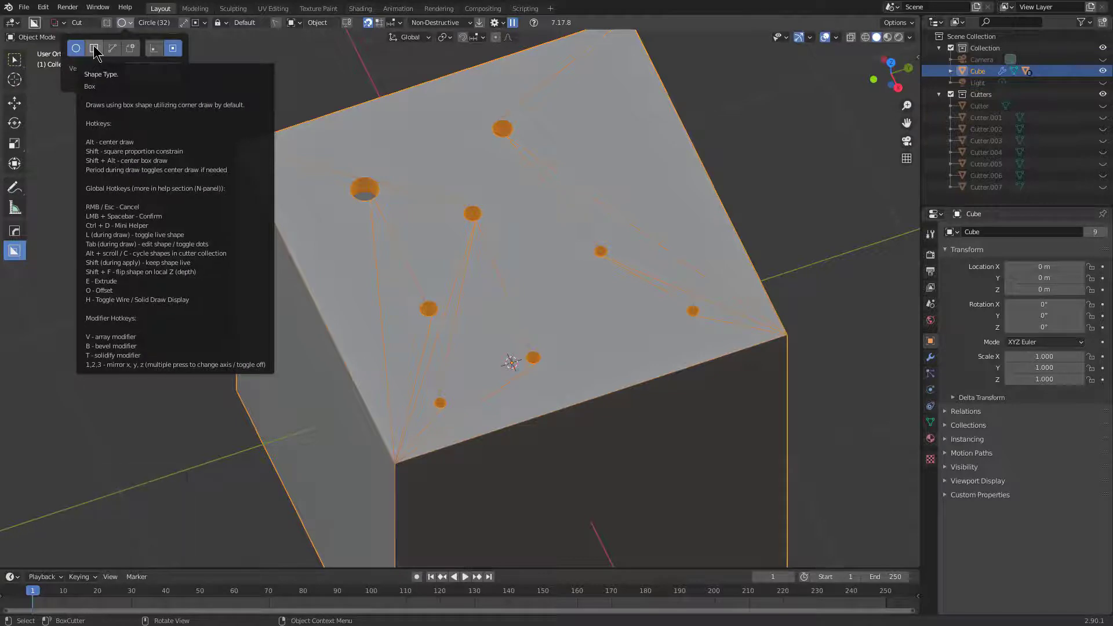
click(95, 50)
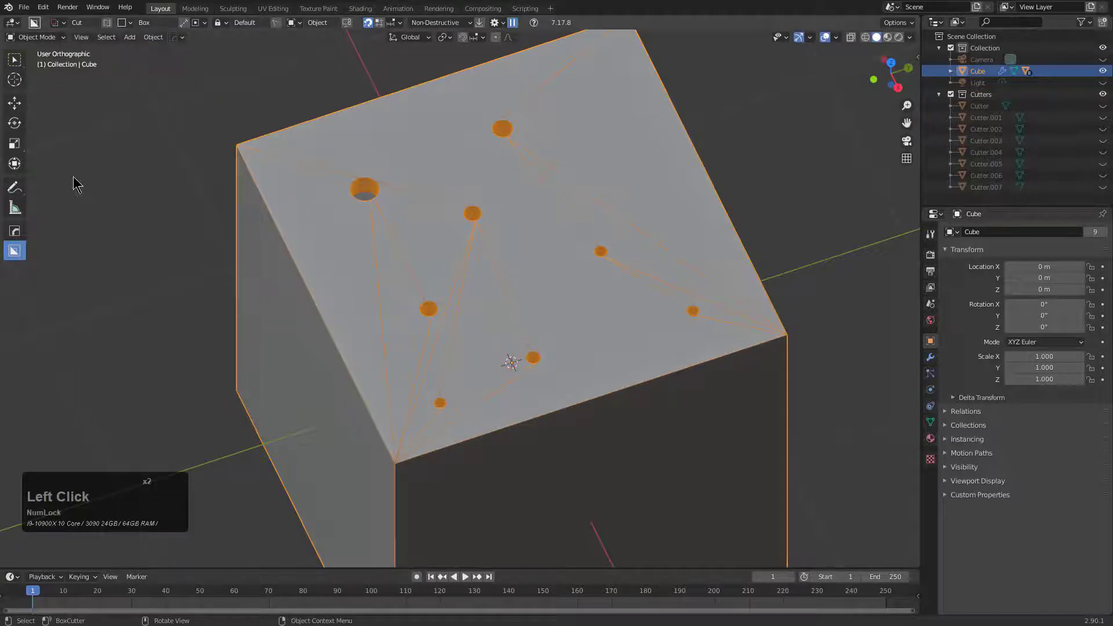
click(108, 23)
middle_drag(385, 267, 358, 150)
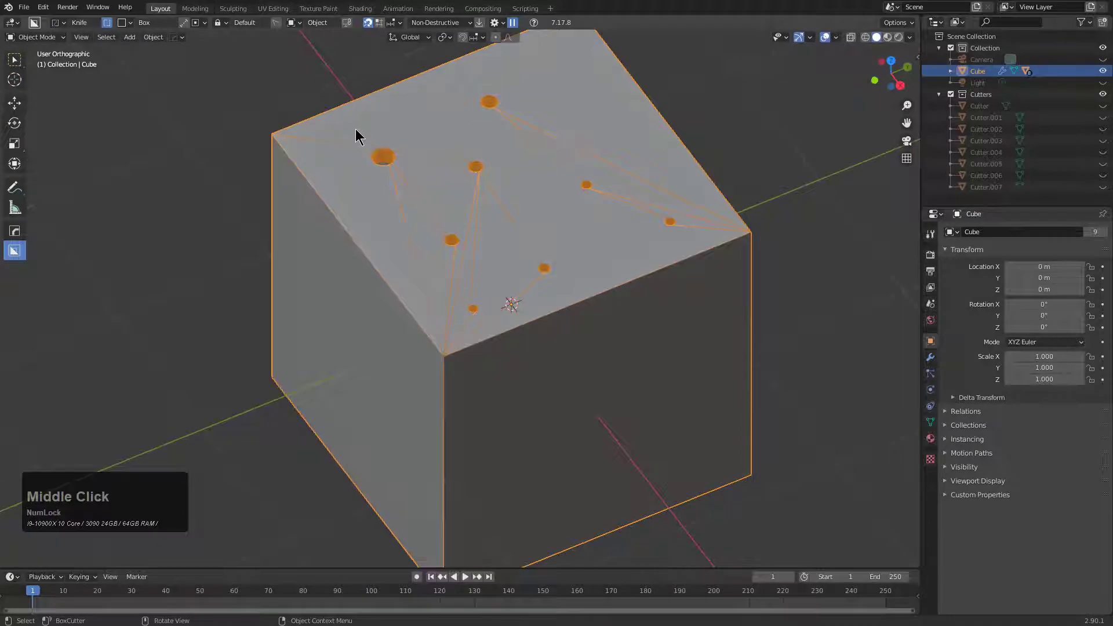
mouse_move(356, 137)
mouse_down()
mouse_move(428, 286)
mouse_move(389, 240)
mouse_up()
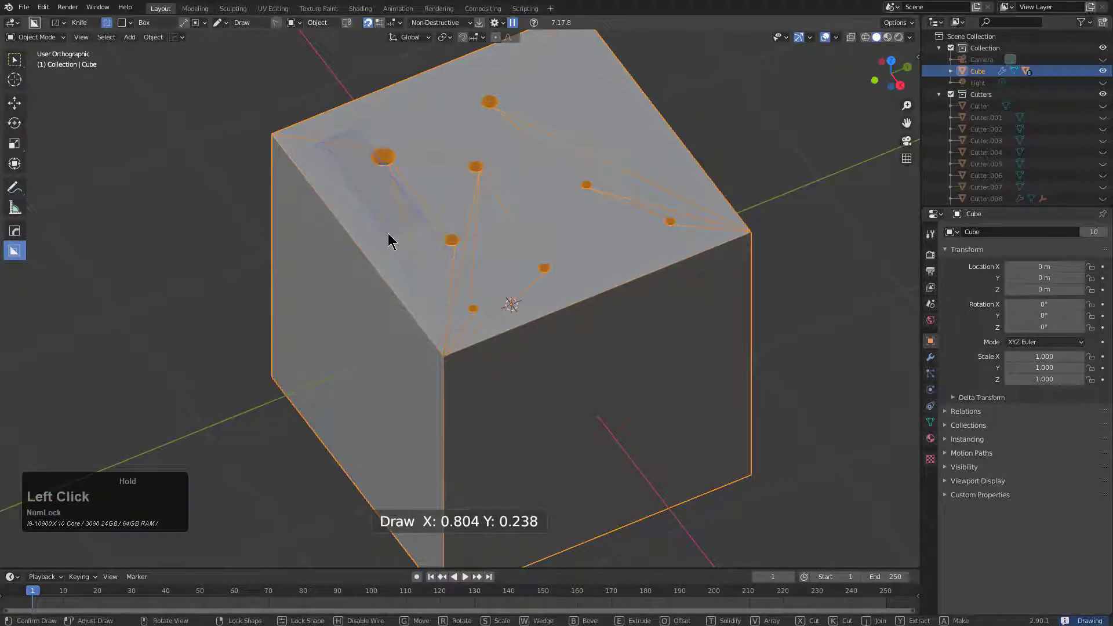
drag(377, 323, 377, 324)
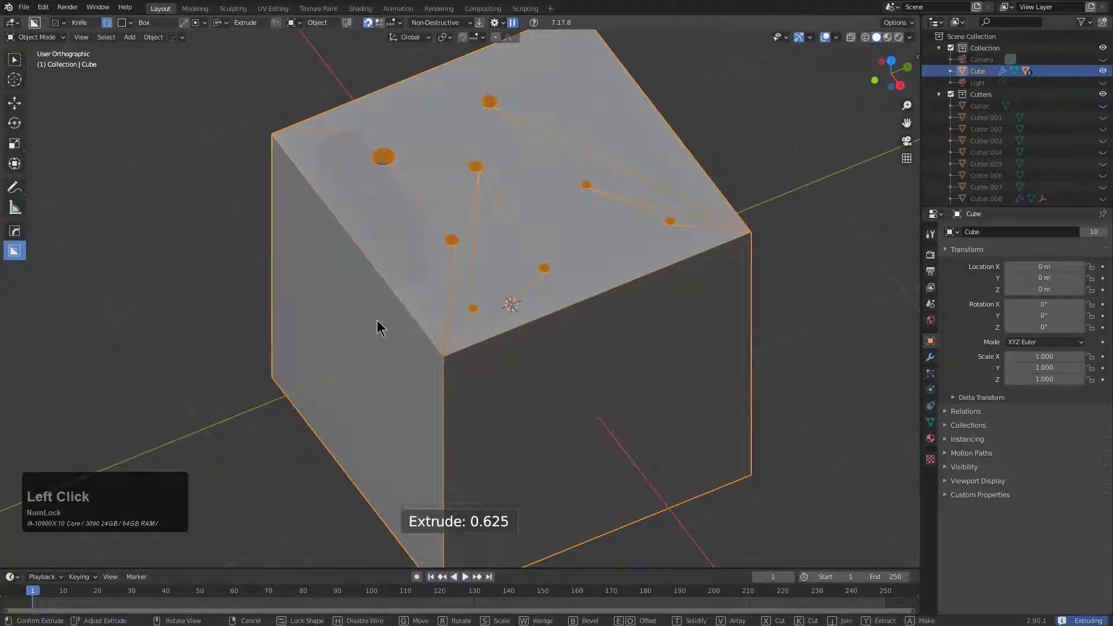
right_click(374, 298)
Knife a box about 0.891 deep over the cube's corner, starting beside the largest hole.
mouse_move(399, 180)
mouse_down()
mouse_move(314, 100)
mouse_move(216, 124)
mouse_up()
drag(234, 201, 247, 237)
click(348, 249)
Knife two boxes over the top face's front edge, one about 0.208 by 0.915 and 0.321 deep, the other about 0.523 deep.
middle_drag(410, 223, 461, 228)
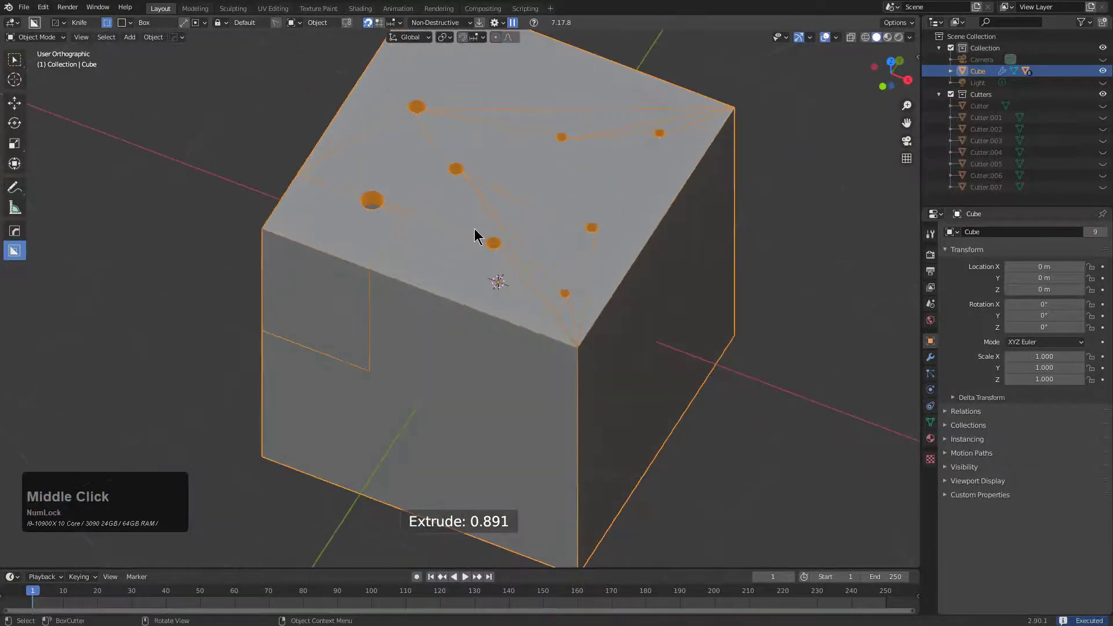
drag(475, 235, 429, 379)
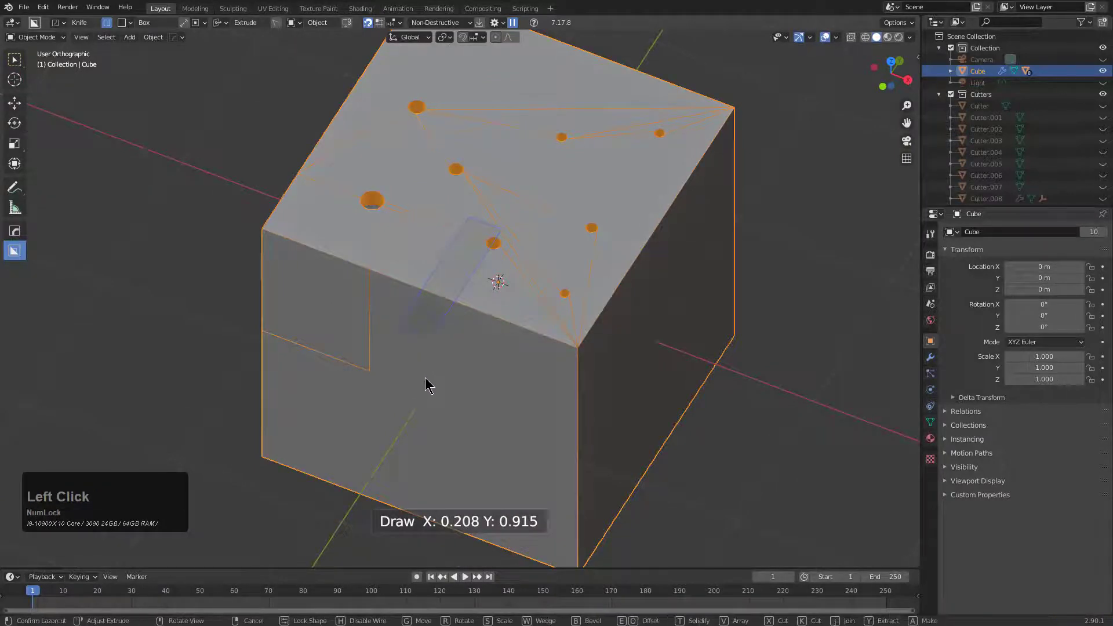
click(472, 337)
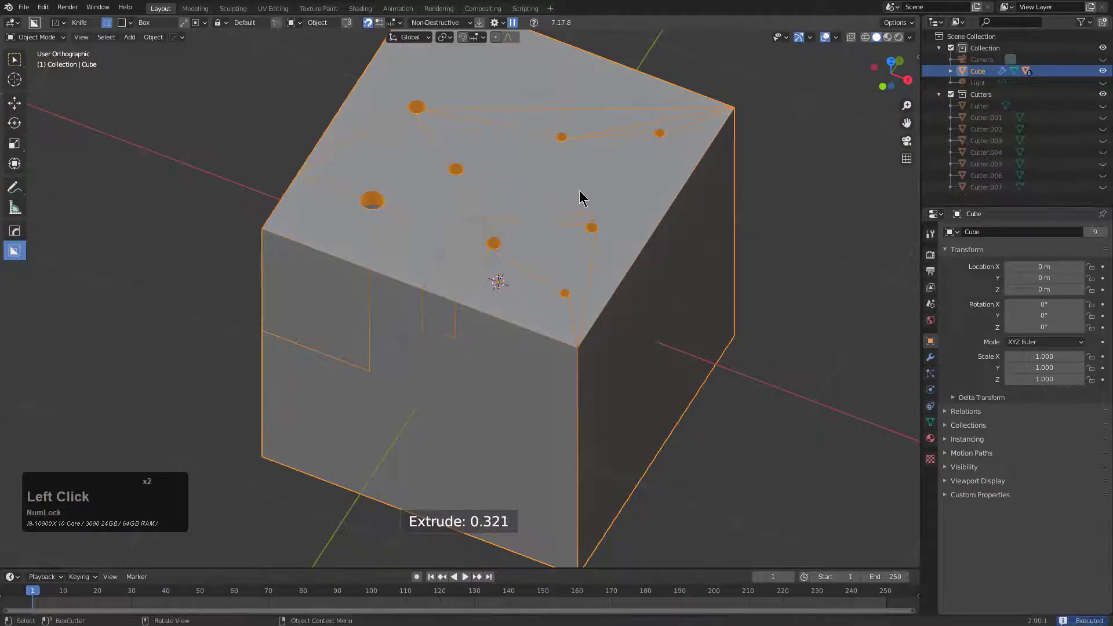
mouse_move(579, 197)
mouse_down()
mouse_move(487, 380)
mouse_move(482, 459)
mouse_up()
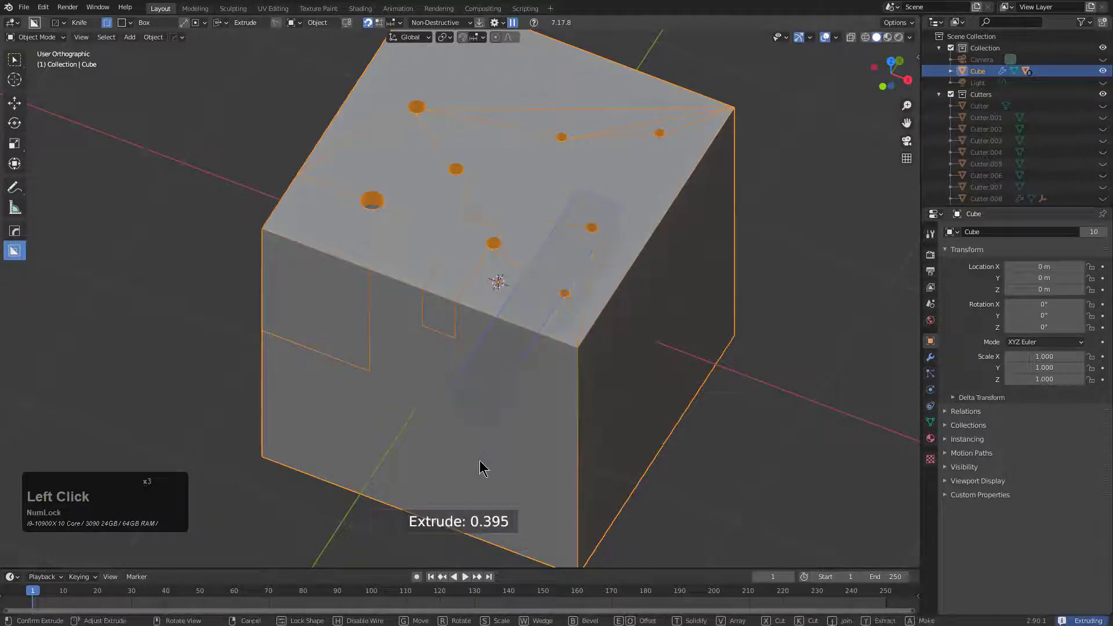
click(502, 442)
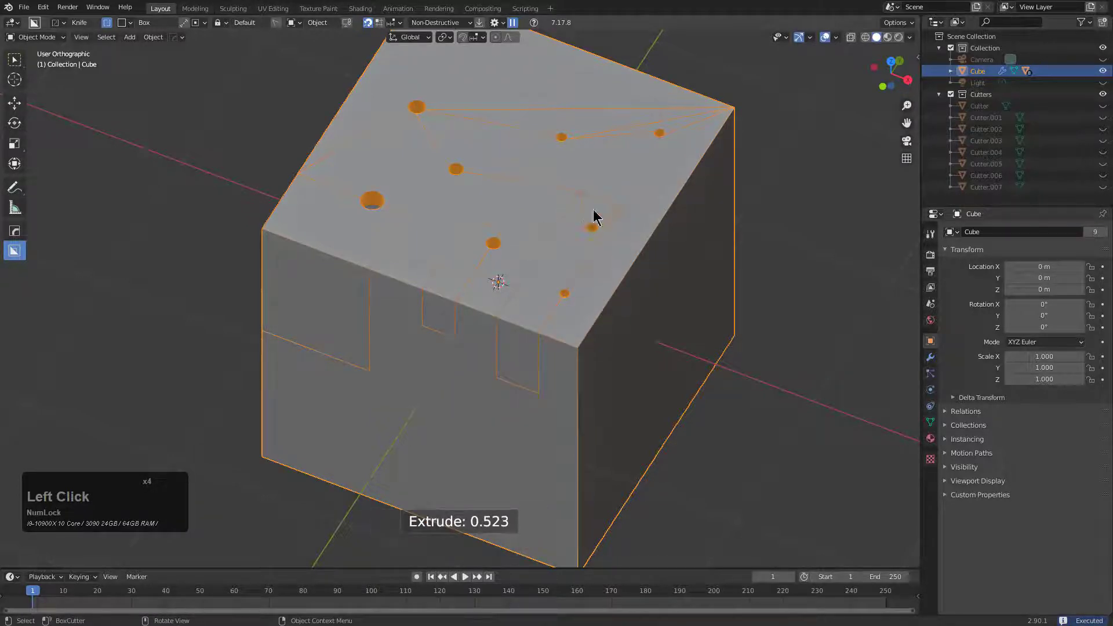
Draw a knife box across the top edge of the dark side face, shift it slightly and apply the cut.
mouse_move(543, 202)
mouse_down()
mouse_move(718, 208)
mouse_move(717, 244)
mouse_up()
key(g)
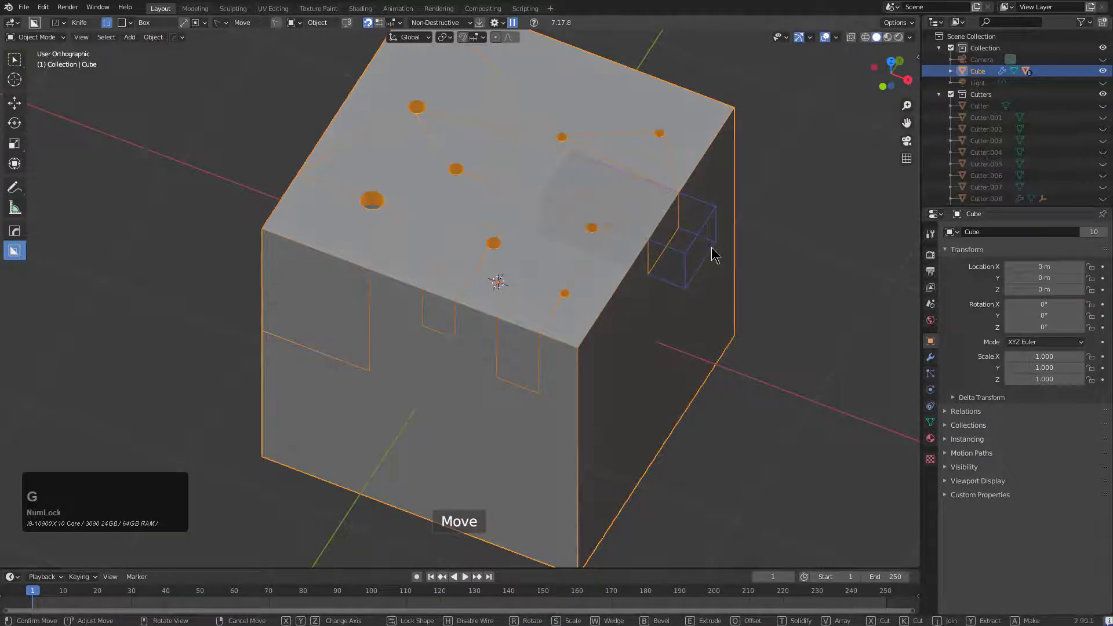
click(709, 256)
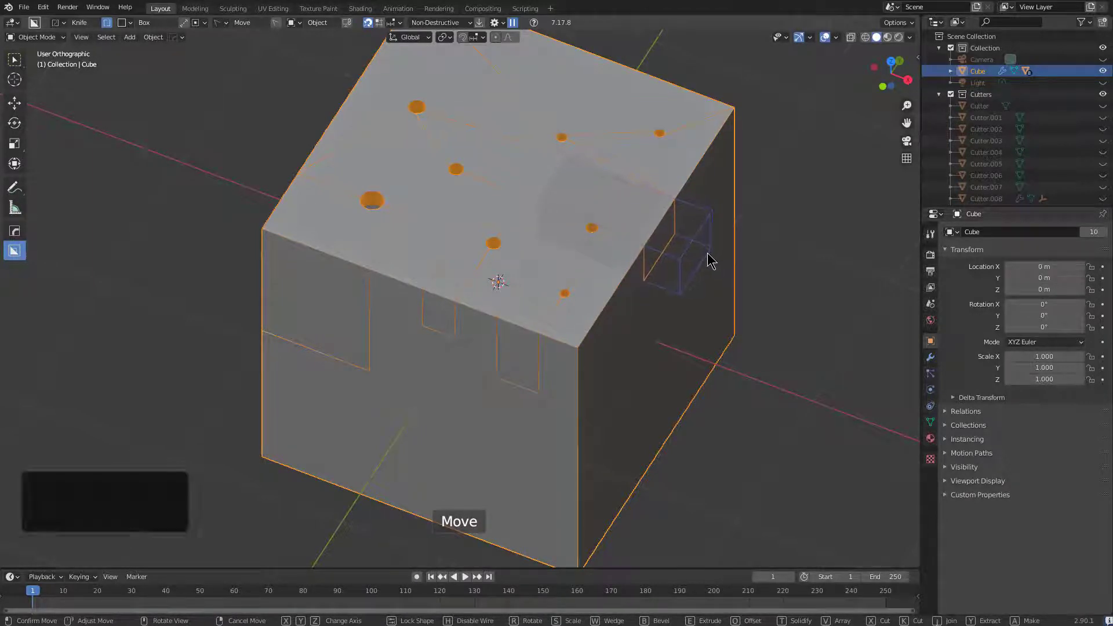
click(685, 246)
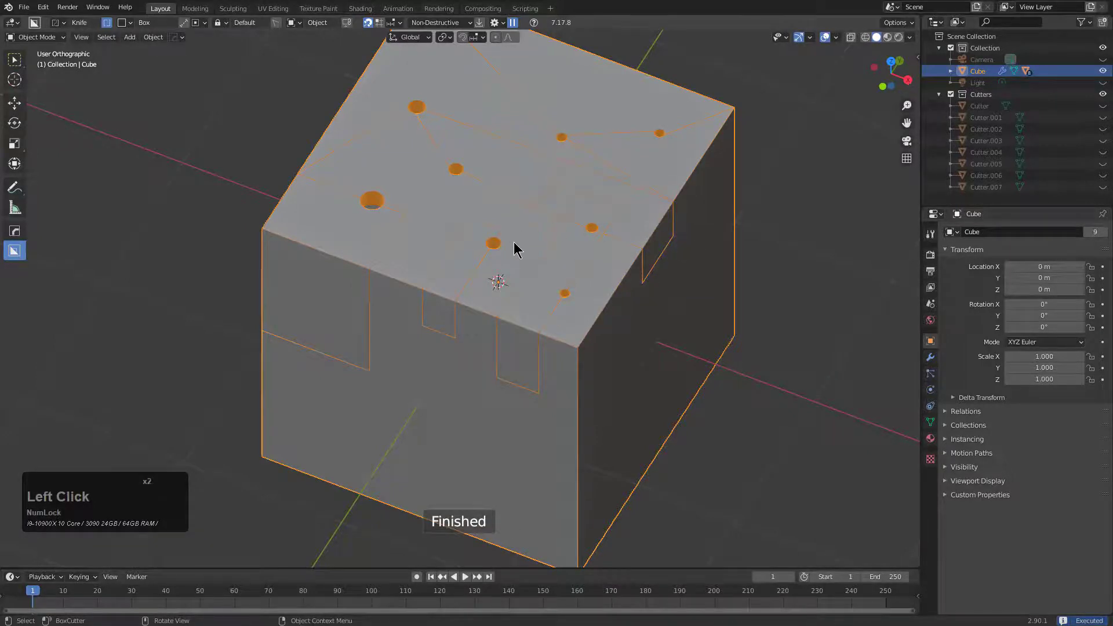
Knife two flat rectangles across the holes on the top face, the second about 0.330 by 1.224.
middle_drag(518, 251, 584, 256)
scroll(512, 217, up, 2)
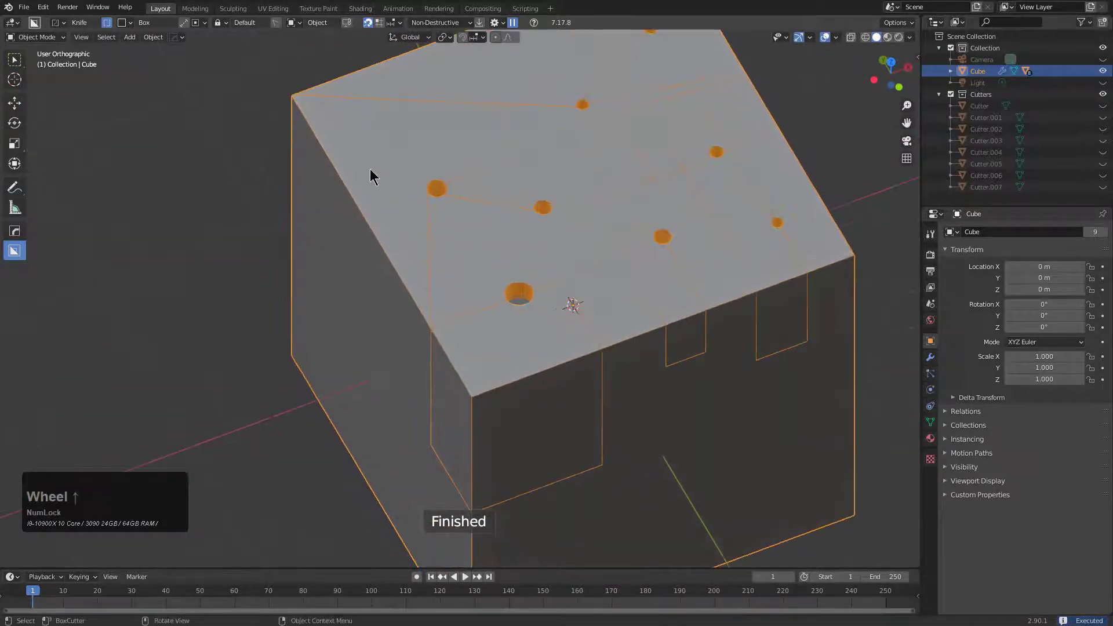
mouse_move(370, 174)
mouse_down()
mouse_move(447, 203)
mouse_move(547, 209)
mouse_move(654, 167)
mouse_up()
middle_drag(654, 166, 543, 191)
mouse_move(444, 273)
mouse_down()
mouse_move(441, 288)
mouse_move(251, 404)
mouse_move(251, 392)
mouse_up()
Knife two overlapping flat rectangles on the top face, about 0.309 by 1.037 and about 0.645 by 0.680.
middle_drag(251, 393, 497, 325)
scroll(493, 313, up, 2)
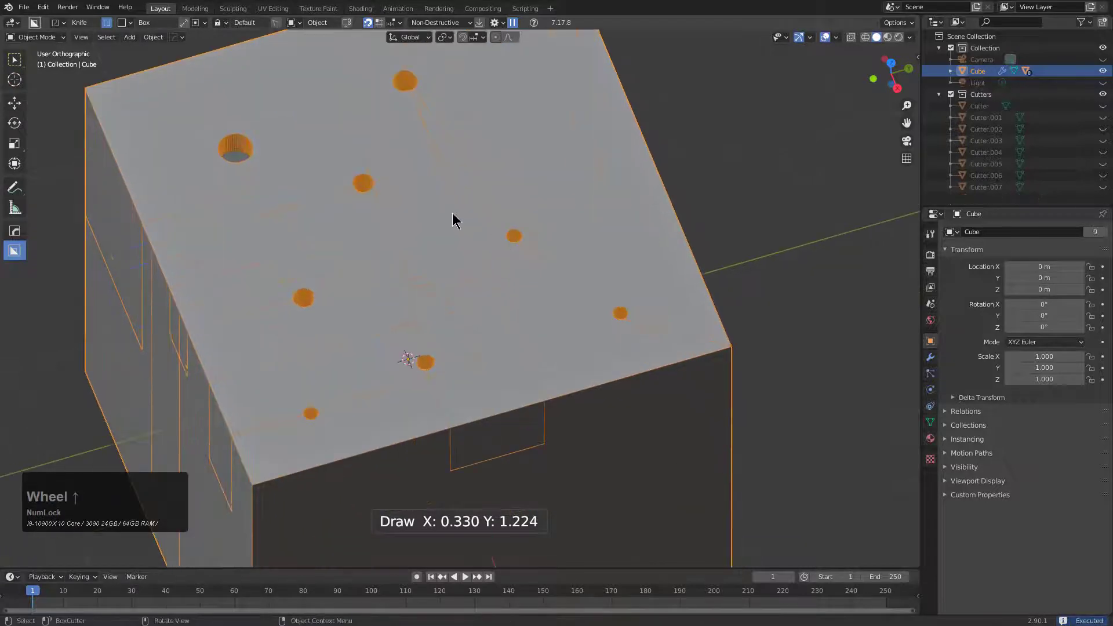
click(580, 201)
drag(578, 194, 684, 189)
key(space)
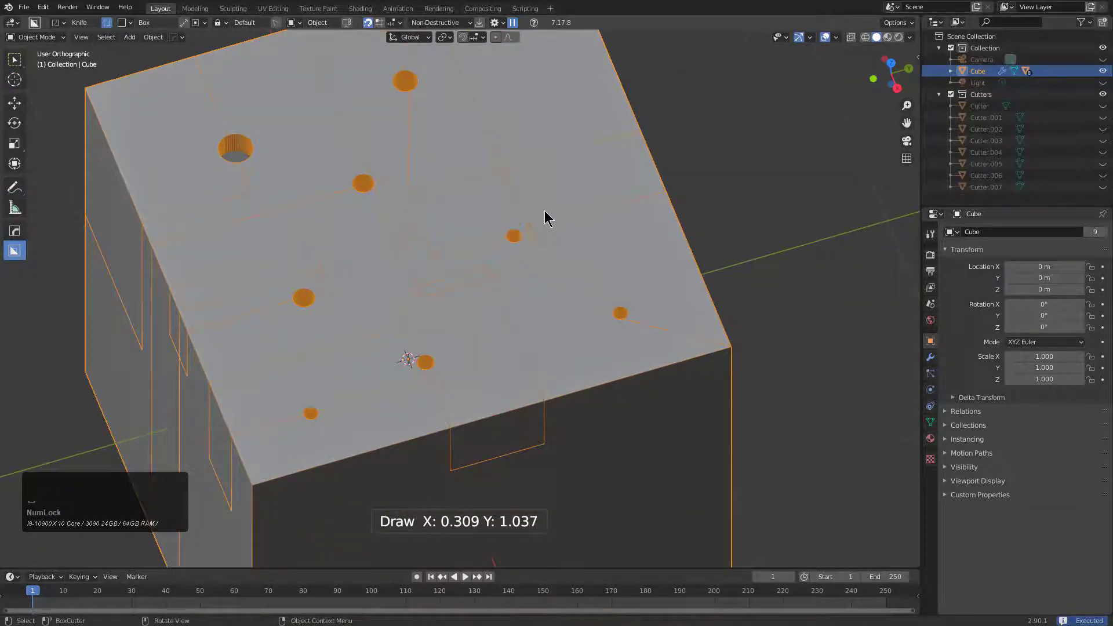
mouse_move(554, 199)
mouse_down()
mouse_move(678, 288)
mouse_move(774, 277)
mouse_up()
key(space)
Knife a flat rectangle about 0.645 by 0.350 beside the hole nearest the top face's back edge.
scroll(596, 261, down, 2)
shift+middle_drag(484, 244, 566, 260)
scroll(513, 161, up, 1)
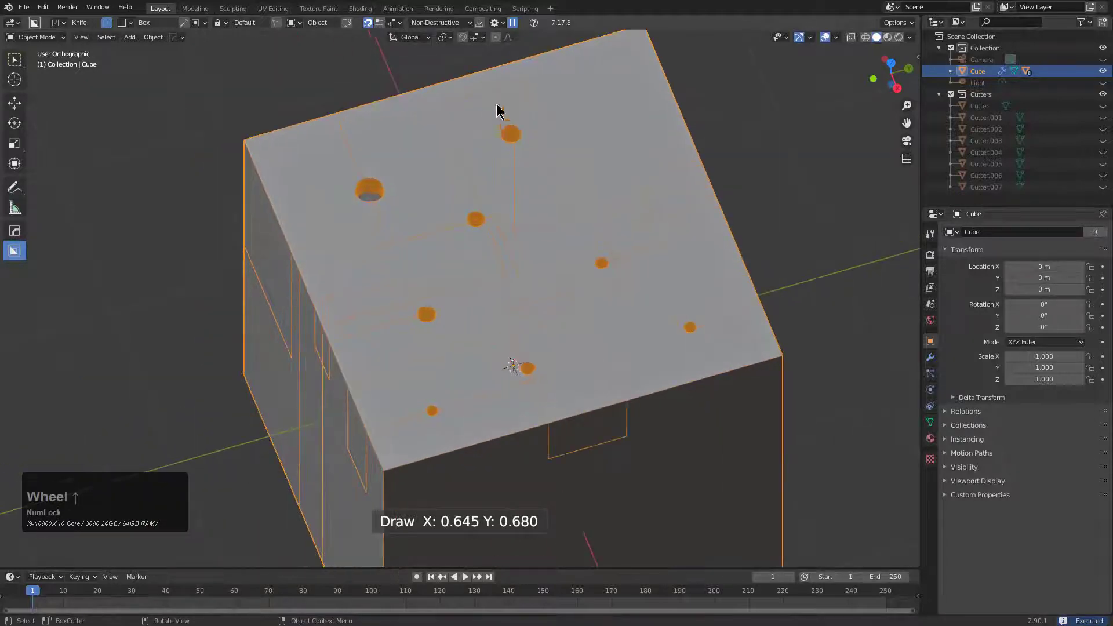
mouse_move(513, 116)
mouse_down()
mouse_move(510, 99)
mouse_move(572, 50)
mouse_move(554, 47)
mouse_up()
Deselect the cube and examine the knife lines around the holes on its top and side faces.
middle_drag(492, 219, 517, 286)
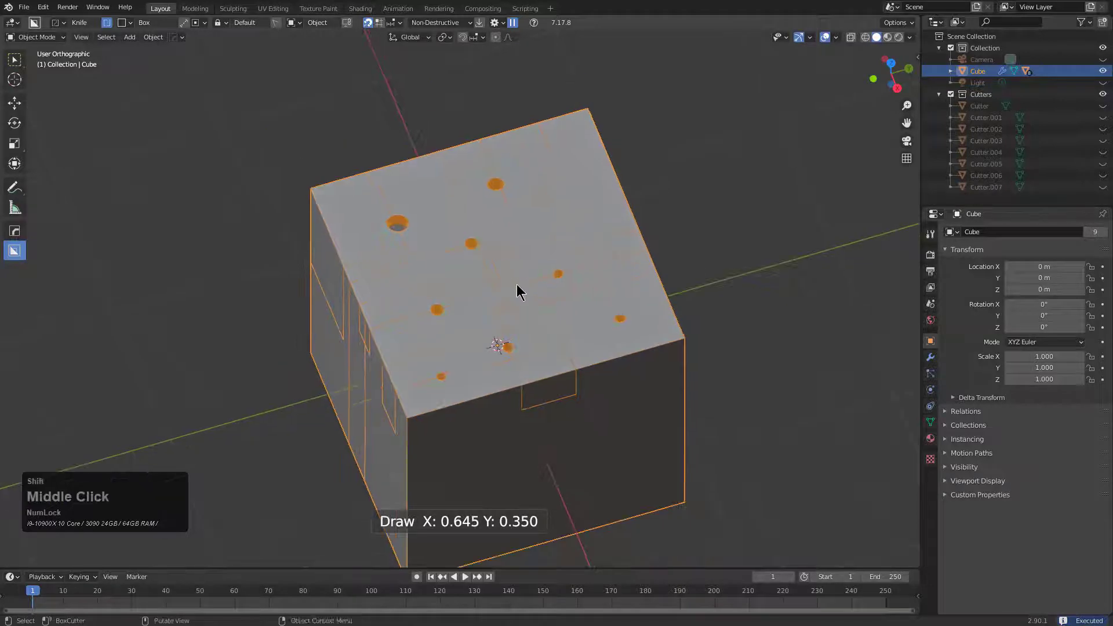
key(alt+a)
scroll(508, 225, up, 6)
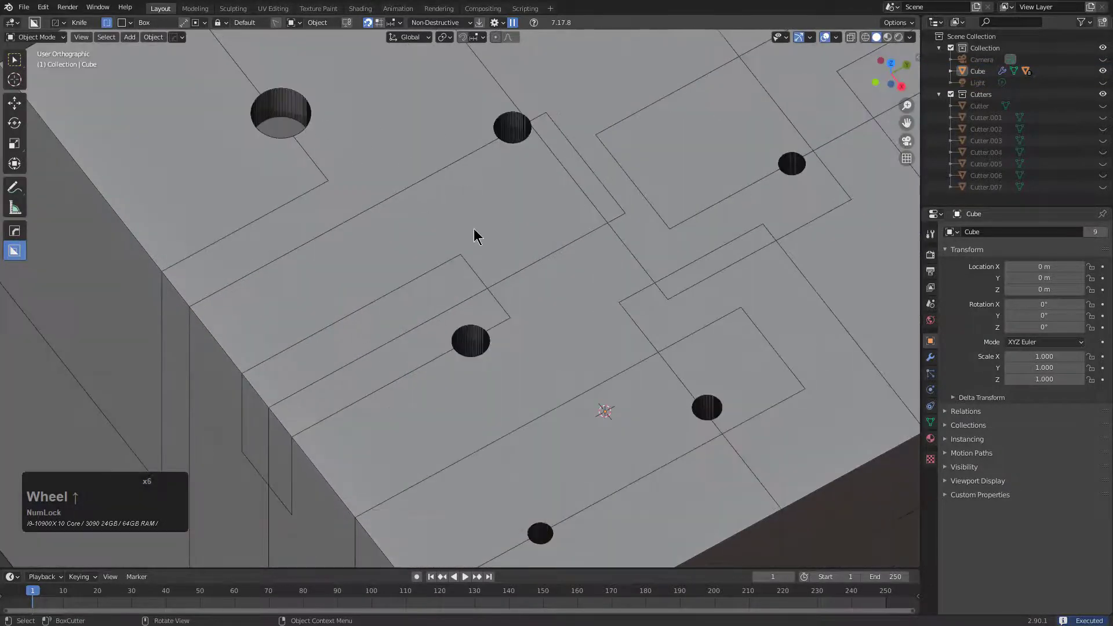
middle_drag(541, 184, 470, 133)
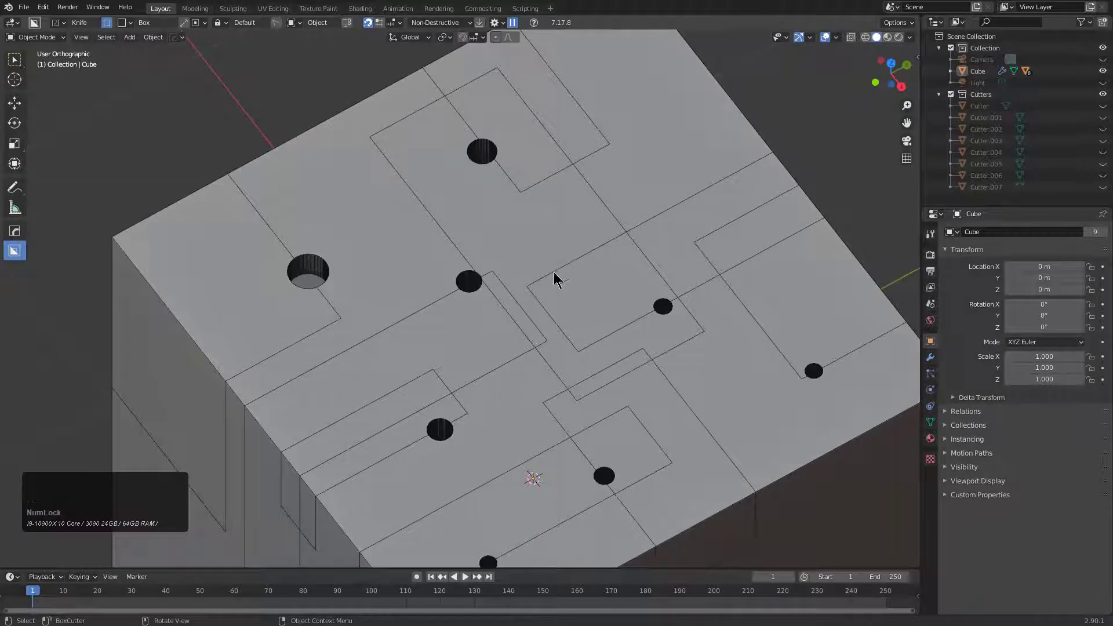
scroll(528, 313, down, 3)
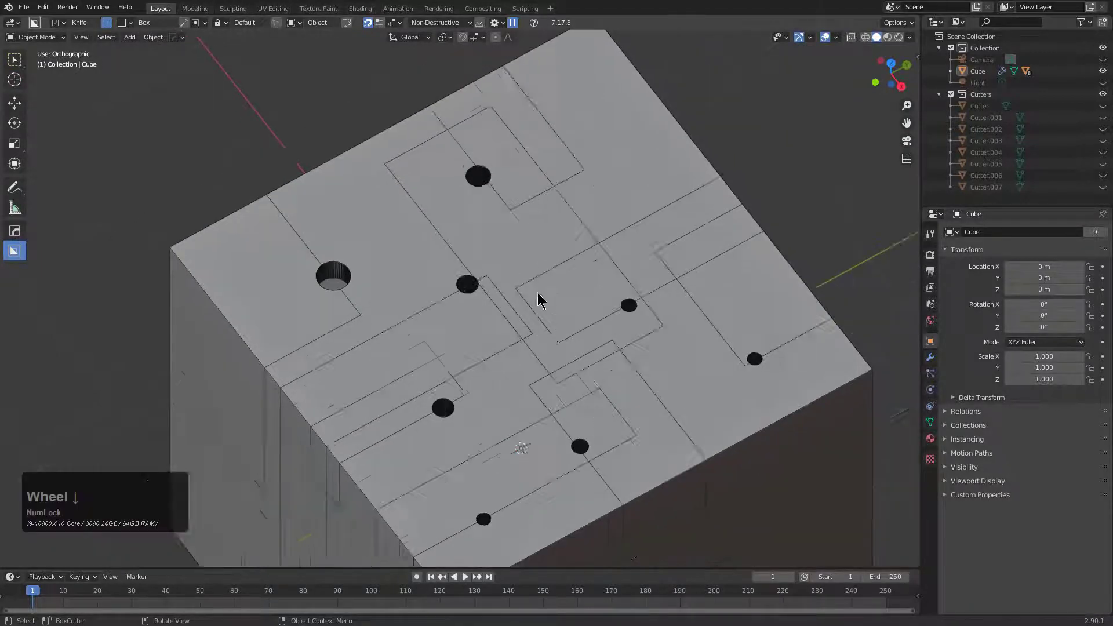
mouse_move(541, 298)
middle_down()
mouse_move(544, 313)
mouse_move(536, 303)
middle_up()
scroll(482, 238, down, 2)
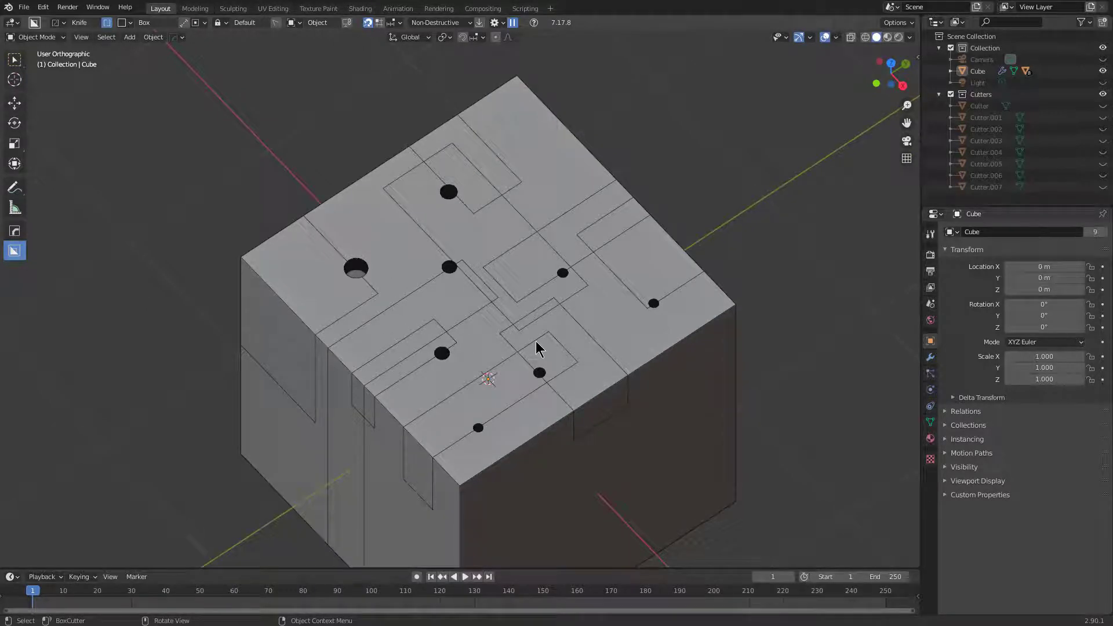
Select the cube again and bring the whole cube into view.
click(537, 365)
mouse_move(534, 354)
middle_down()
mouse_move(502, 360)
mouse_move(550, 357)
mouse_move(540, 344)
middle_up()
scroll(472, 358, down, 2)
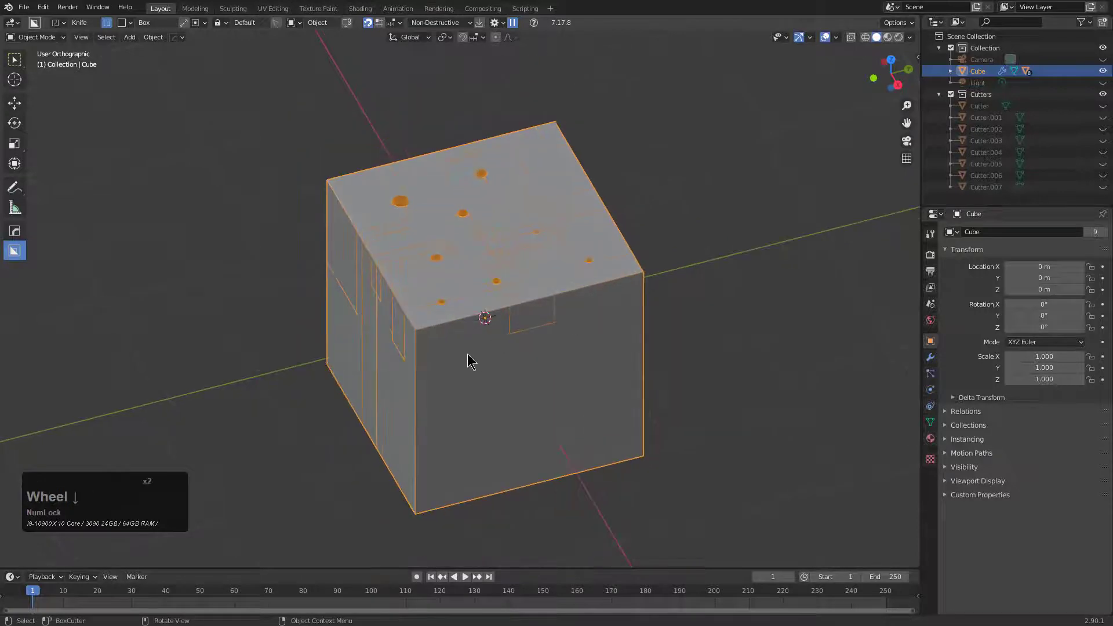
Place the 3D cursor beside the cube and add a mesh plane there.
shift+middle_drag(471, 357, 548, 333)
shift+right_click(203, 304)
key(shift+a)
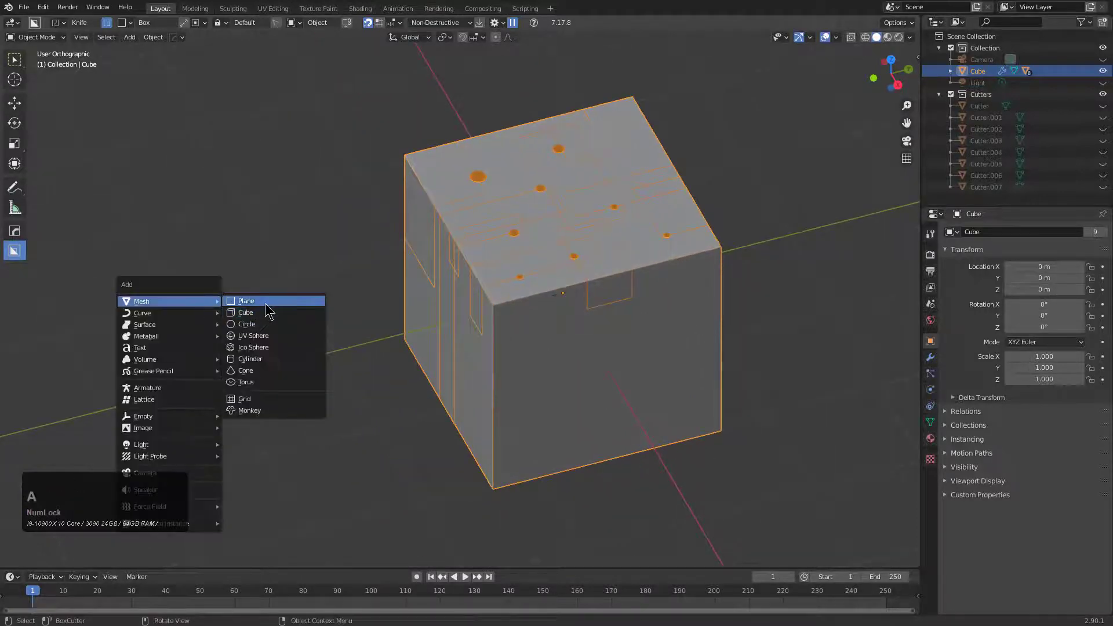
click(245, 301)
middle_drag(325, 325, 380, 313)
Subdivide the plane's mesh repeatedly into an 8 by 8 grid.
key(Tab)
right_click(331, 313)
click(340, 292)
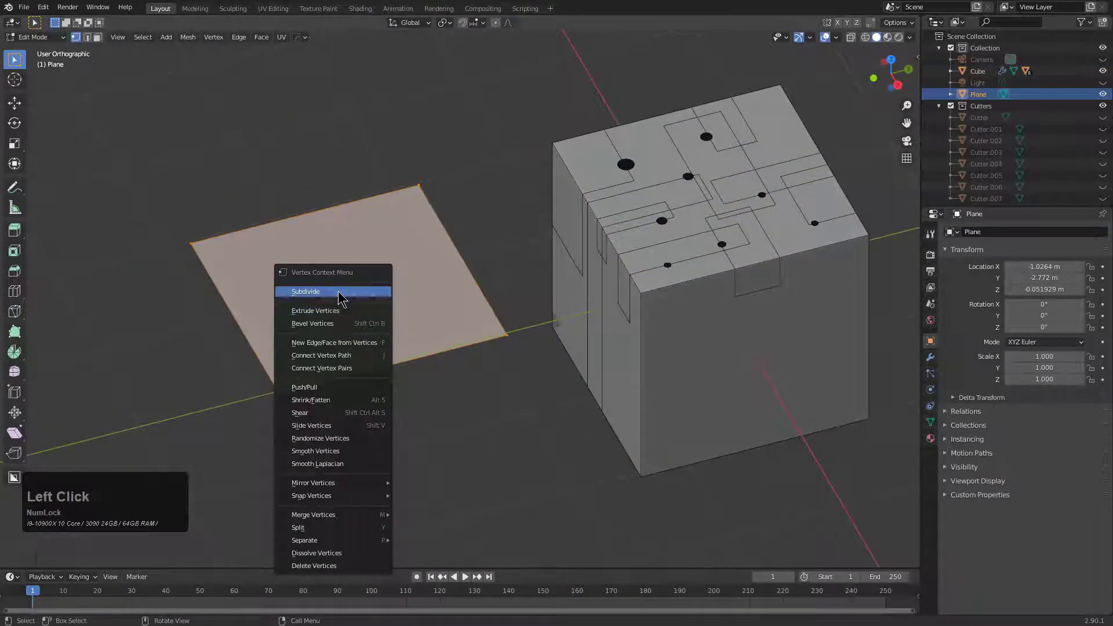
right_click(422, 301)
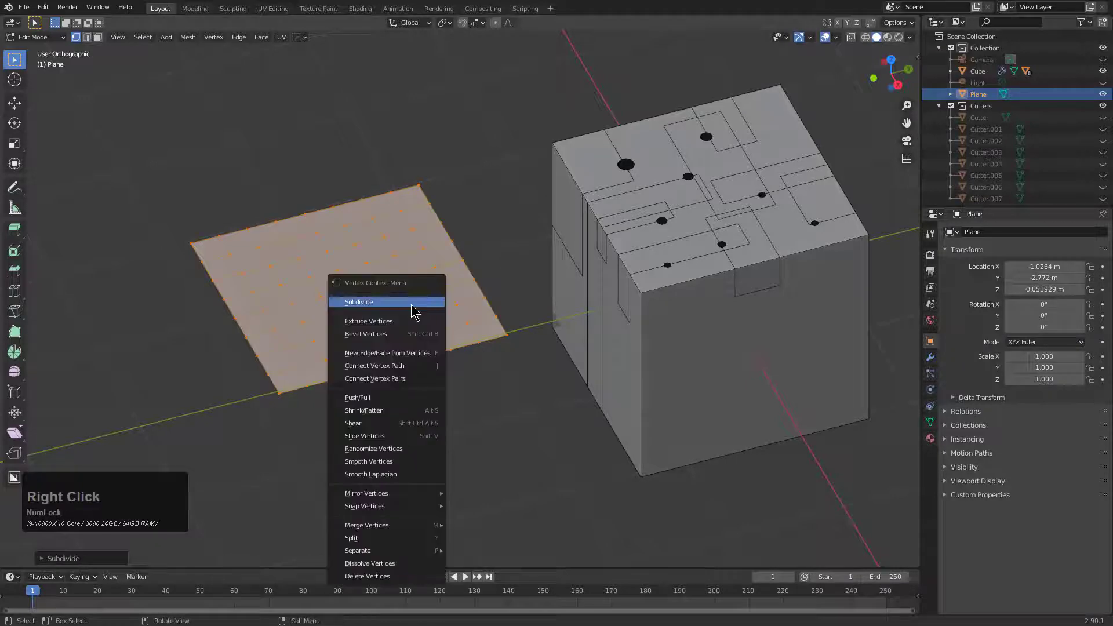
click(420, 302)
key(x)
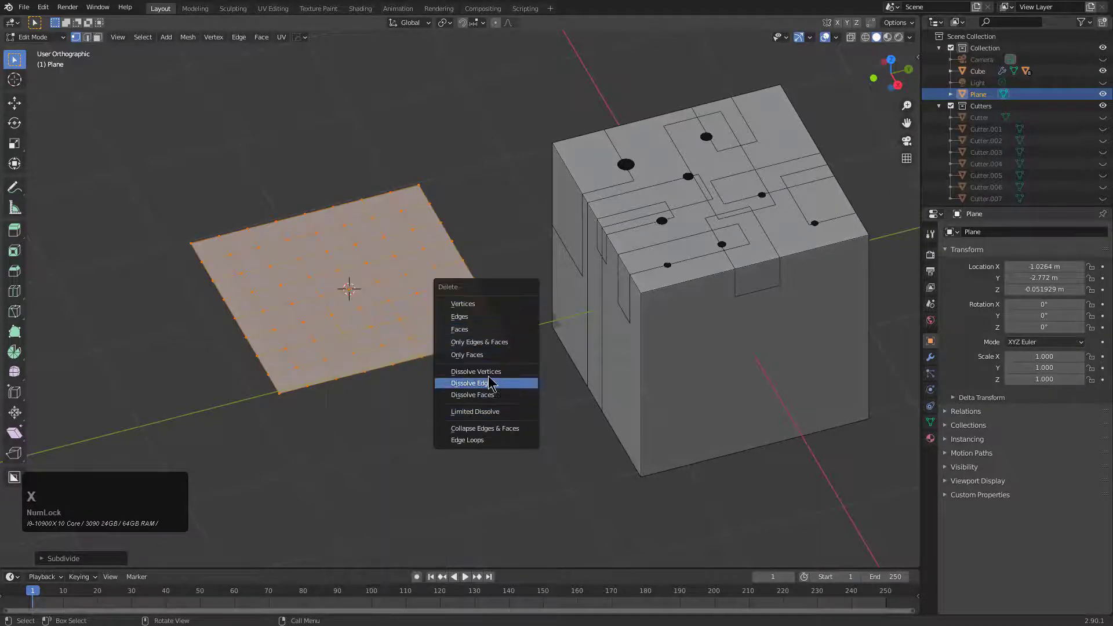
click(486, 329)
key(ctrl+z)
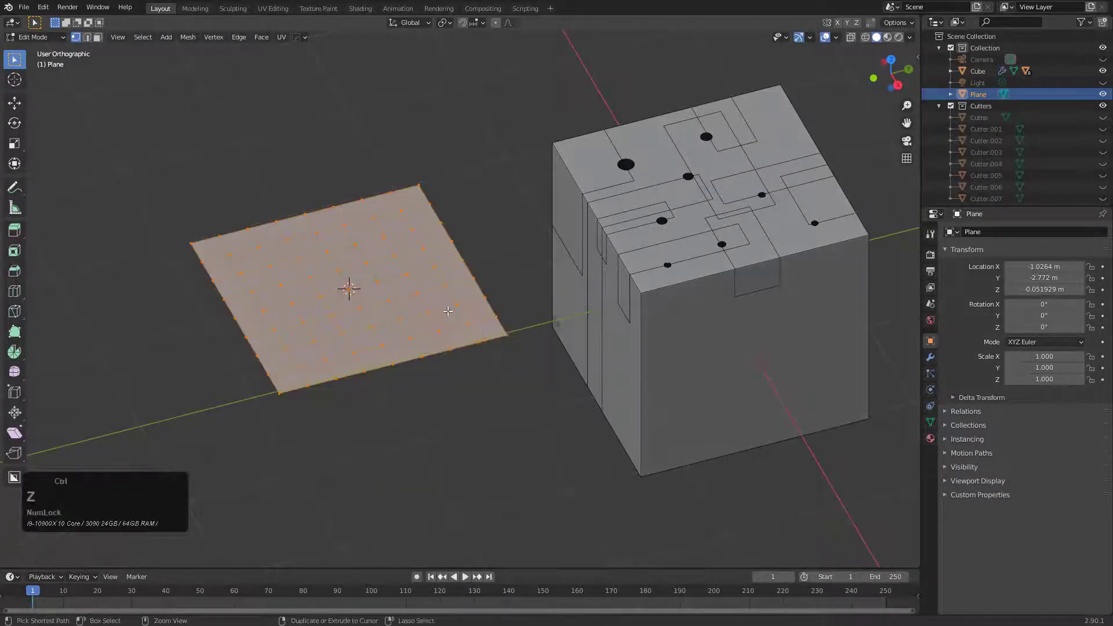
Delete only the faces of the subdivided plane, keeping its wire grid, and return to Object Mode.
key(x)
click(433, 338)
key(Tab)
middle_drag(469, 316, 481, 319)
Switch BoxCutter to the Custom shape, assign the grid plane as the cutter, and select the cube.
key(d)
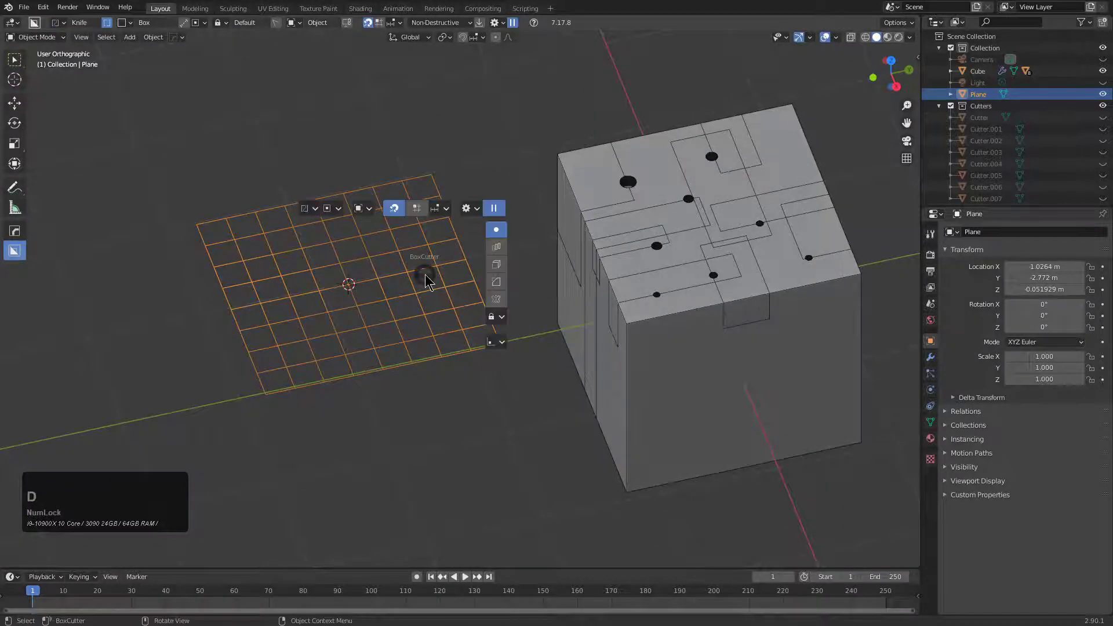
click(372, 316)
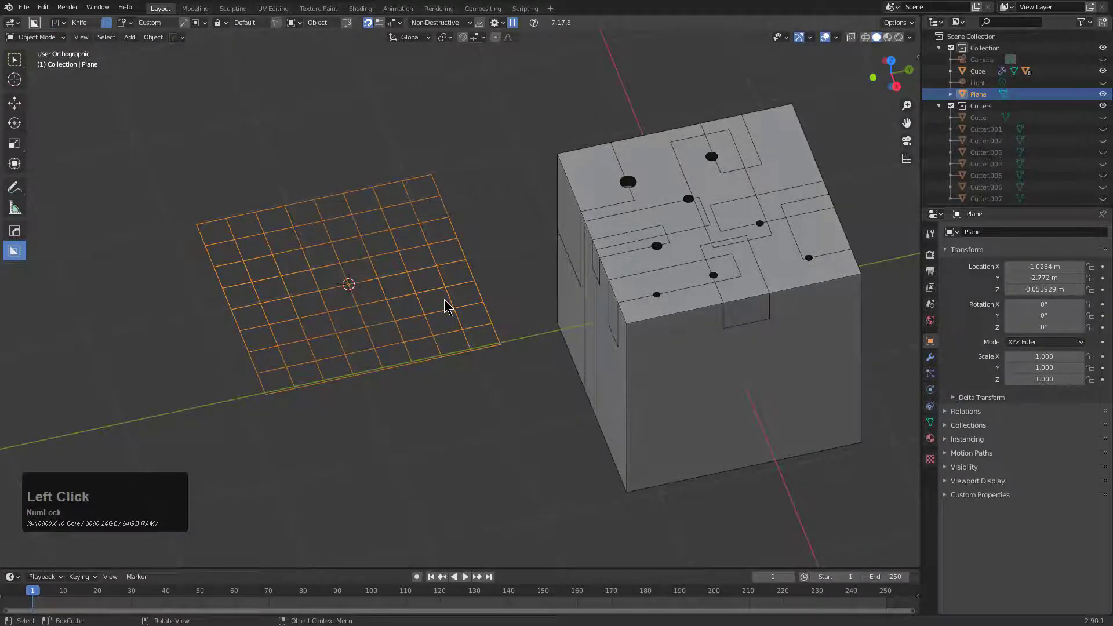
key(c)
alt+middle_drag(447, 303, 551, 311)
click(648, 296)
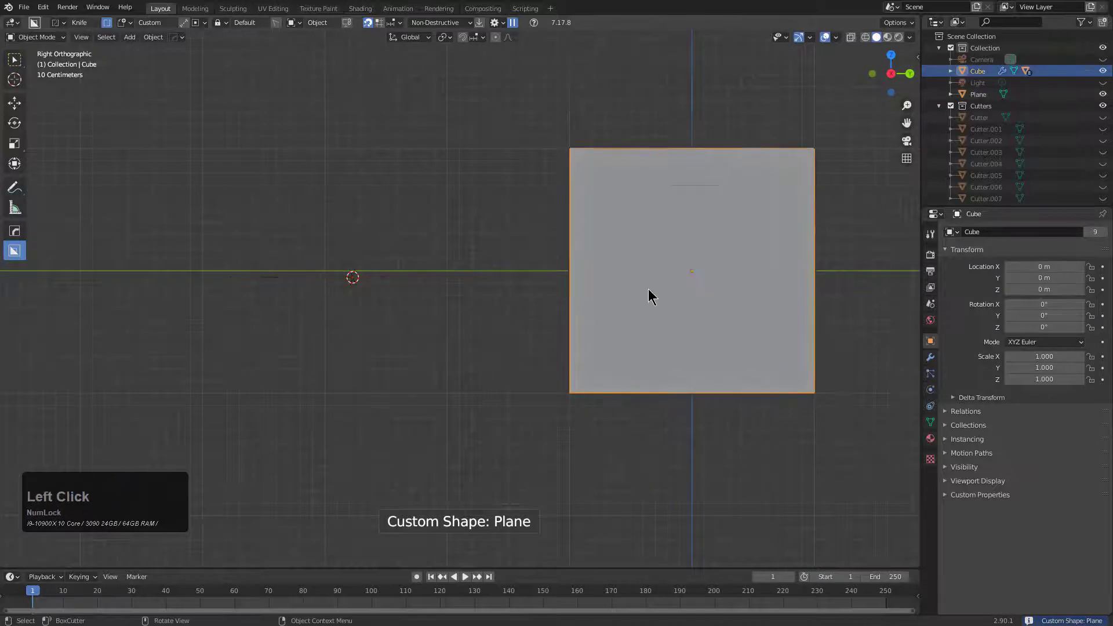
middle_drag(648, 290, 571, 278)
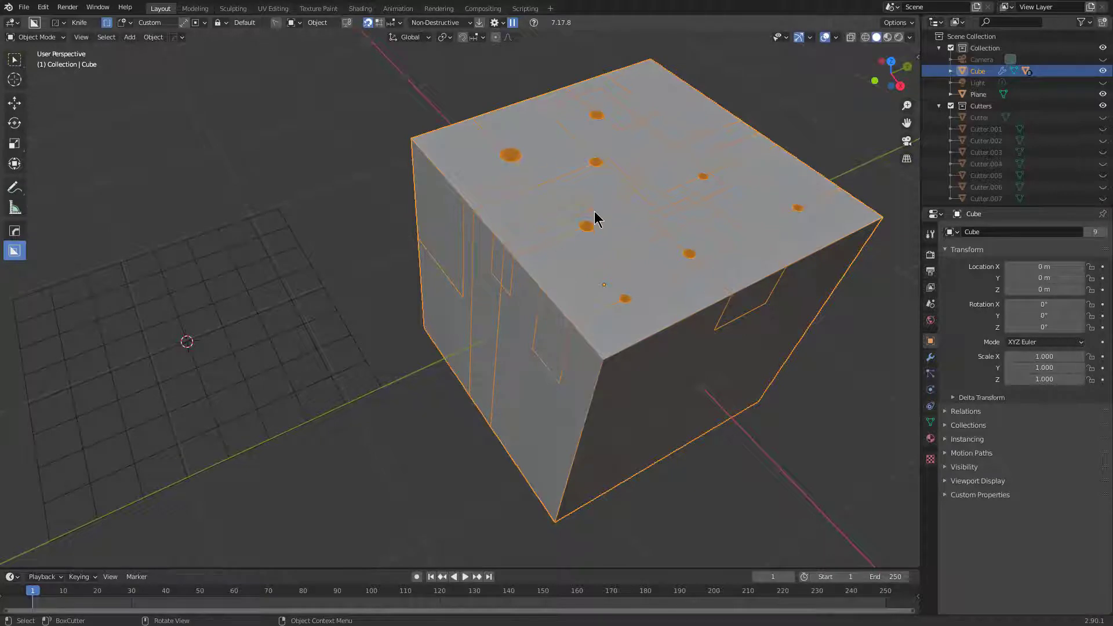
Knife the plane's grid pattern through the cube from the Right view in several overlapping areas of different sizes.
scroll(664, 162, down, 2)
middle_click(562, 288)
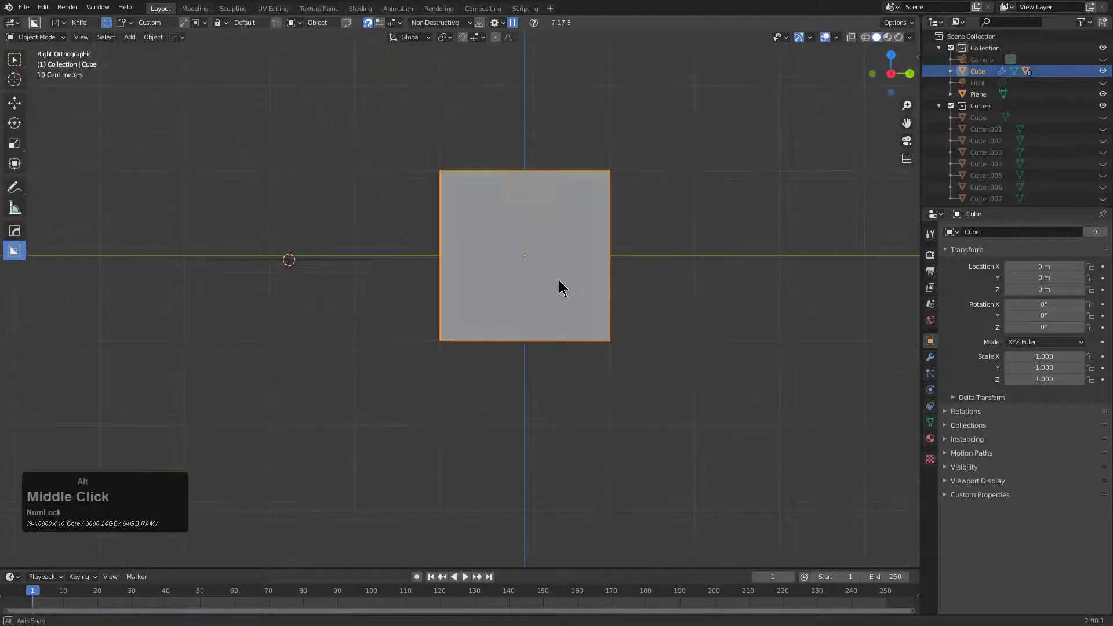
mouse_move(703, 223)
mouse_down()
mouse_move(545, 408)
mouse_move(497, 414)
mouse_up()
mouse_move(388, 198)
mouse_down()
mouse_move(486, 284)
mouse_move(377, 298)
mouse_move(494, 395)
mouse_up()
scroll(484, 282, up, 1)
scroll(477, 372, up, 1)
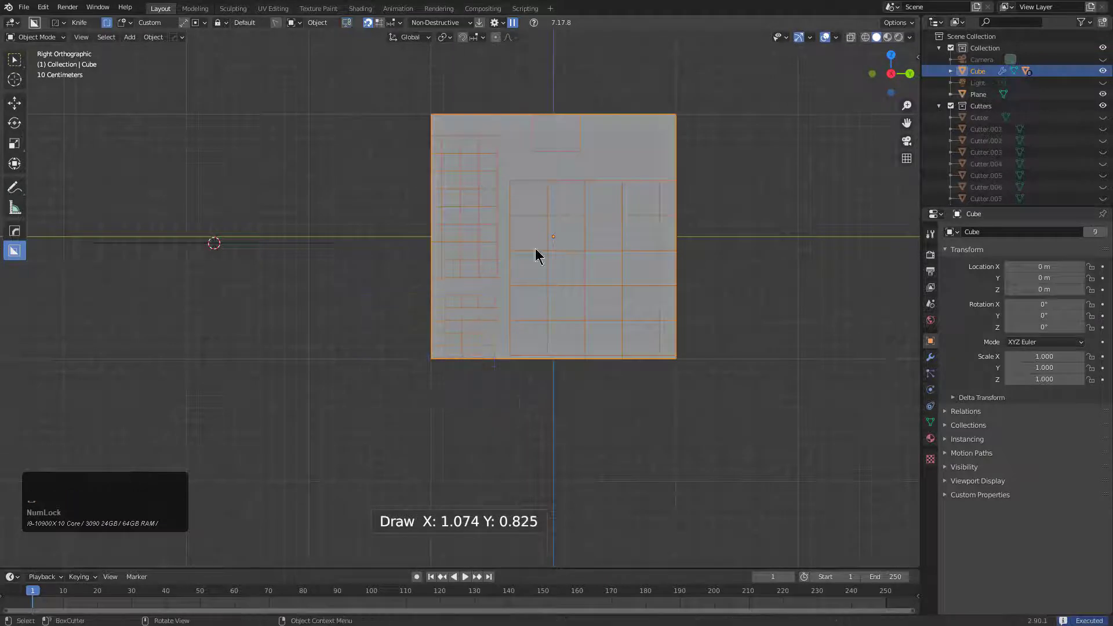
mouse_move(720, 70)
mouse_down()
mouse_move(629, 176)
mouse_move(504, 272)
mouse_up()
Examine the grid lines knifed around the cube and the options of the Knife mode.
middle_drag(551, 263, 579, 271)
scroll(579, 271, down, 3)
middle_drag(562, 340, 556, 348)
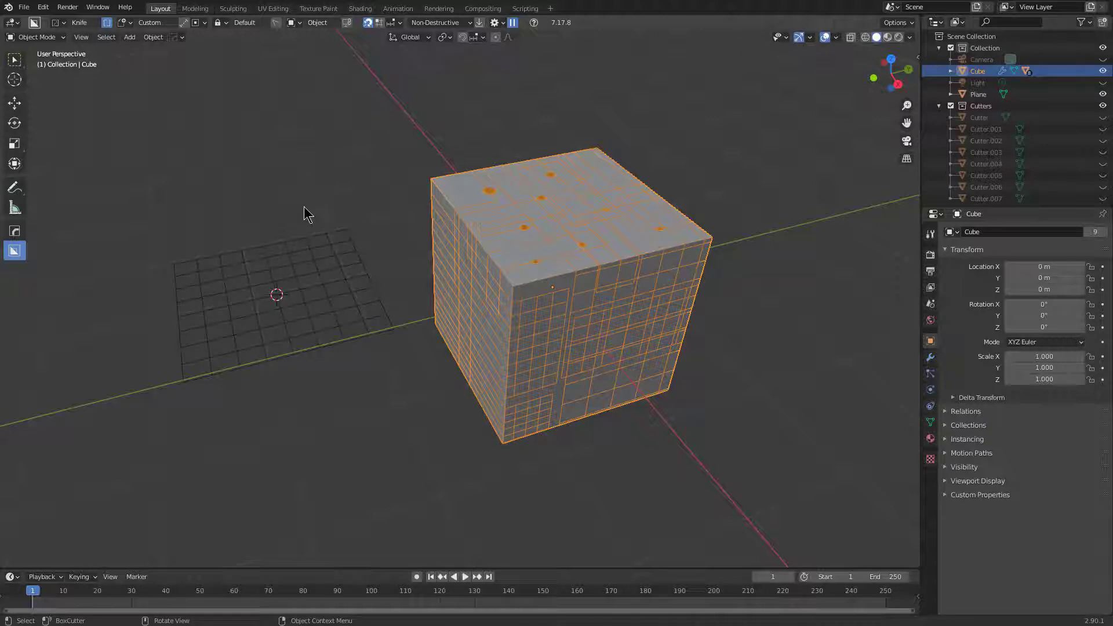
click(58, 22)
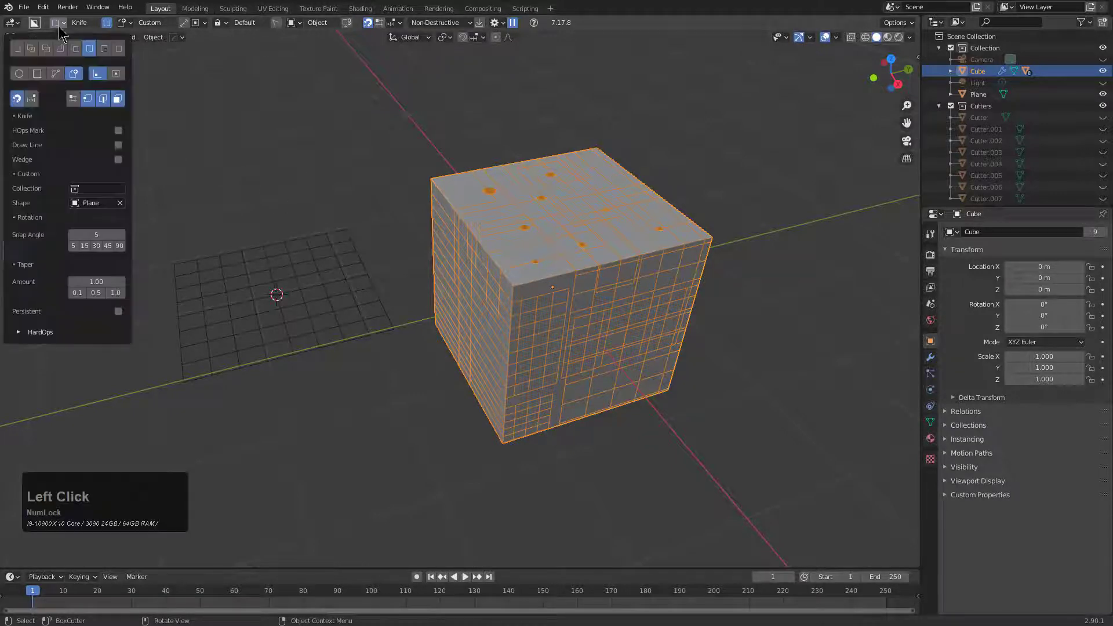
middle_drag(402, 241, 417, 251)
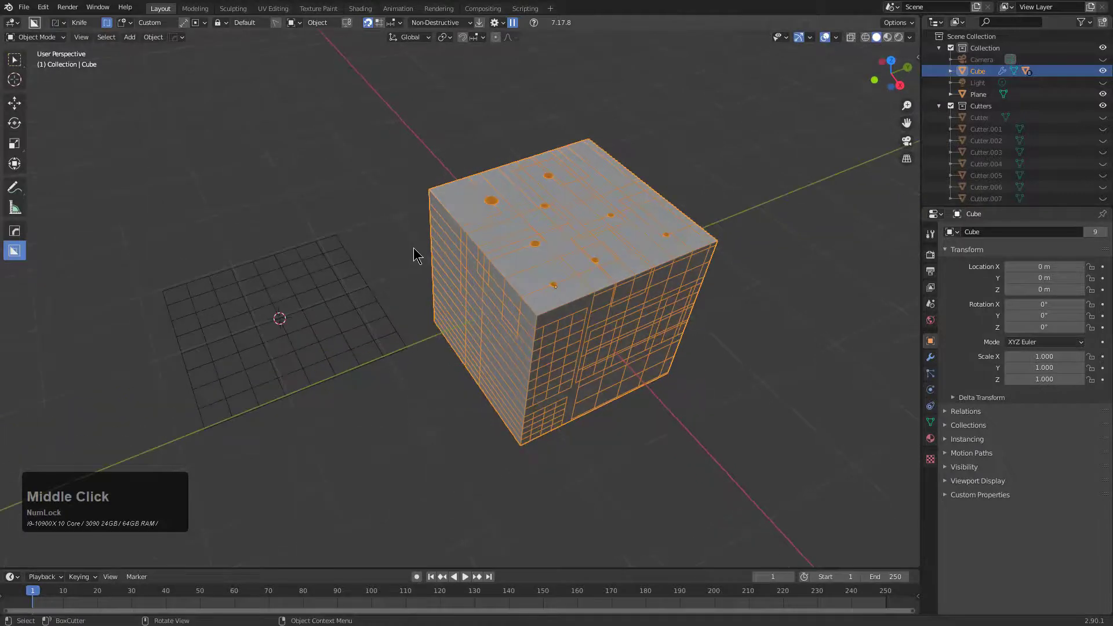
Start over with a fresh cube and cut a box notch into its top front edge with a bevel width of about 0.103.
key(ctrl+q)
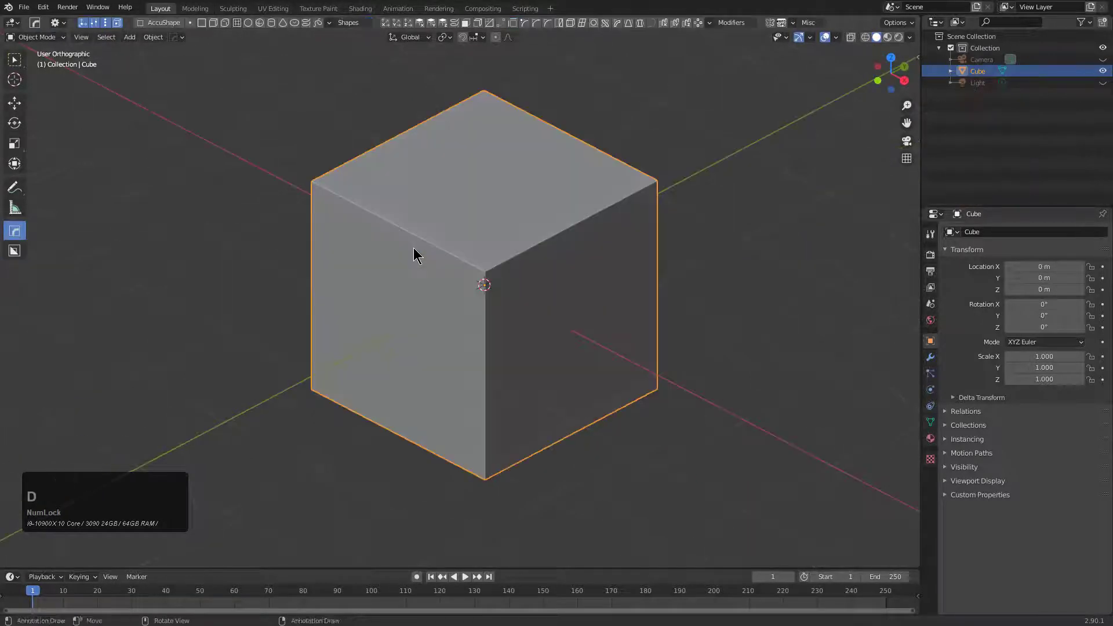
scroll(412, 248, up, 2)
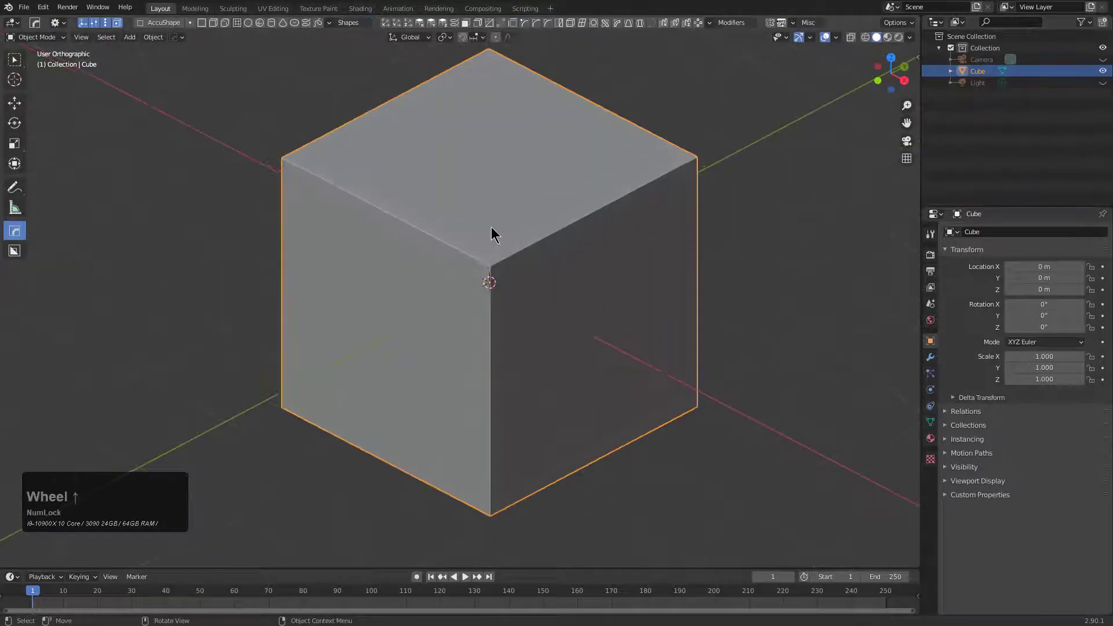
middle_drag(492, 233, 480, 243)
key(alt+w)
drag(477, 255, 469, 362)
key(b)
scroll(469, 365, down, 3)
click(497, 273)
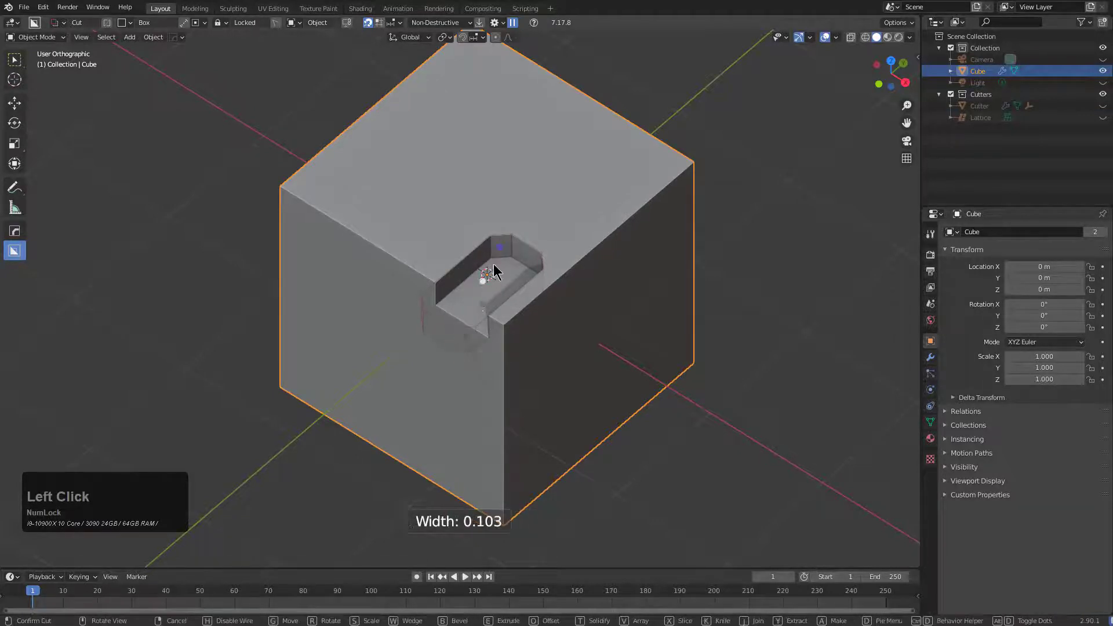
Cut a wider, shallower bevelled box recess around the first notch.
scroll(516, 235, up, 2)
mouse_move(518, 180)
mouse_down()
mouse_move(427, 377)
mouse_move(450, 404)
mouse_move(435, 395)
mouse_up()
key(b)
scroll(464, 296, up, 2)
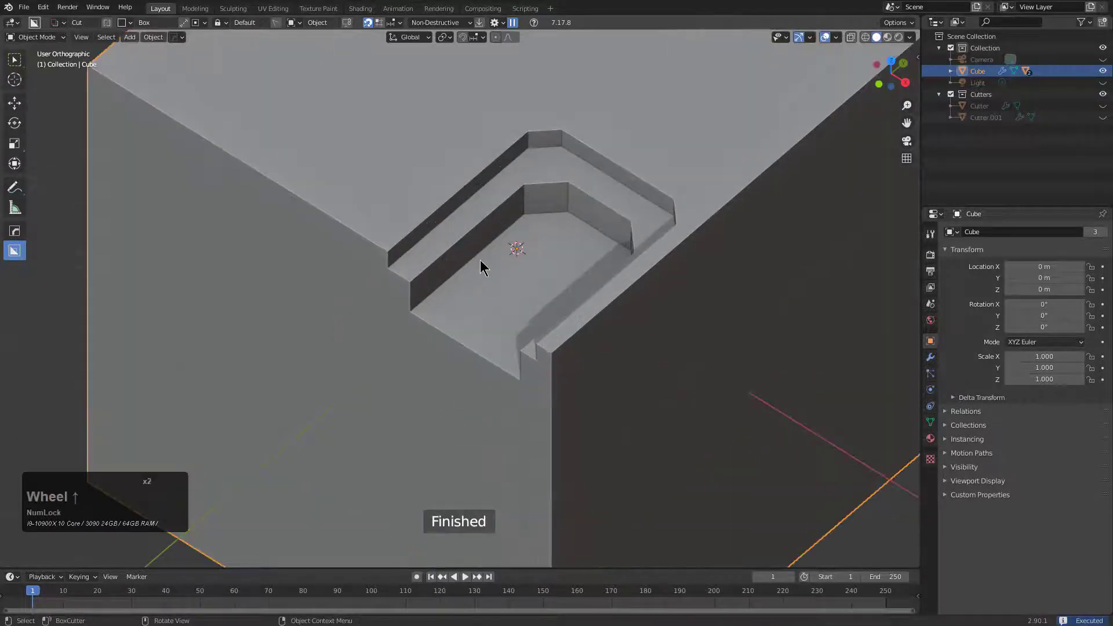
Cut a bevelled box pocket about 0.37 deep into the notch floor, open at the cube's front side.
mouse_move(481, 268)
mouse_down()
mouse_move(419, 405)
mouse_move(443, 438)
mouse_up()
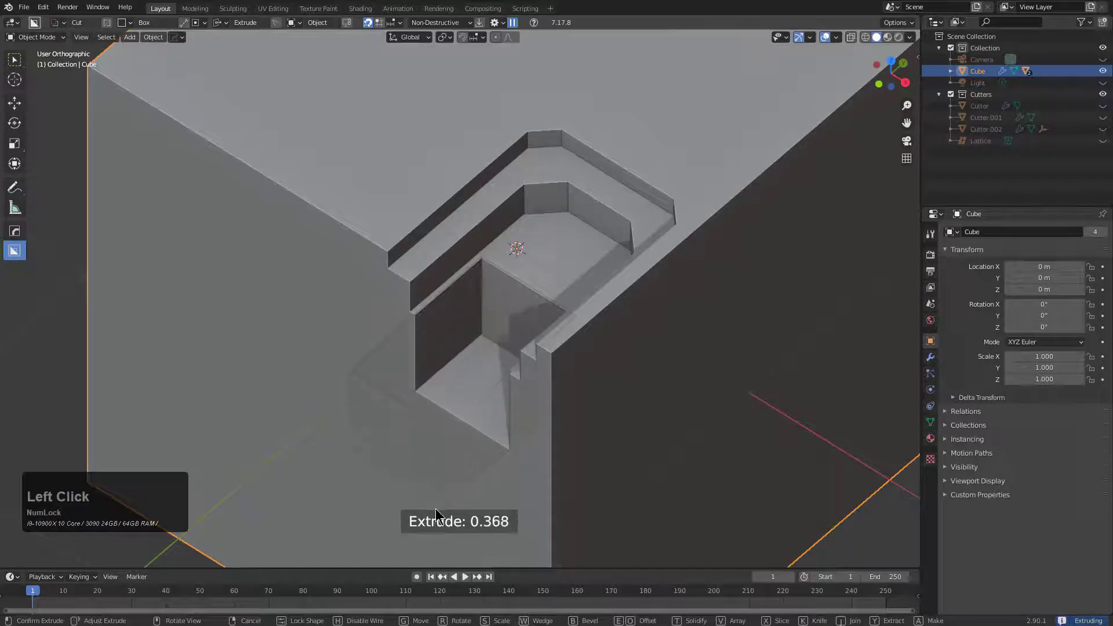
key(b)
click(461, 366)
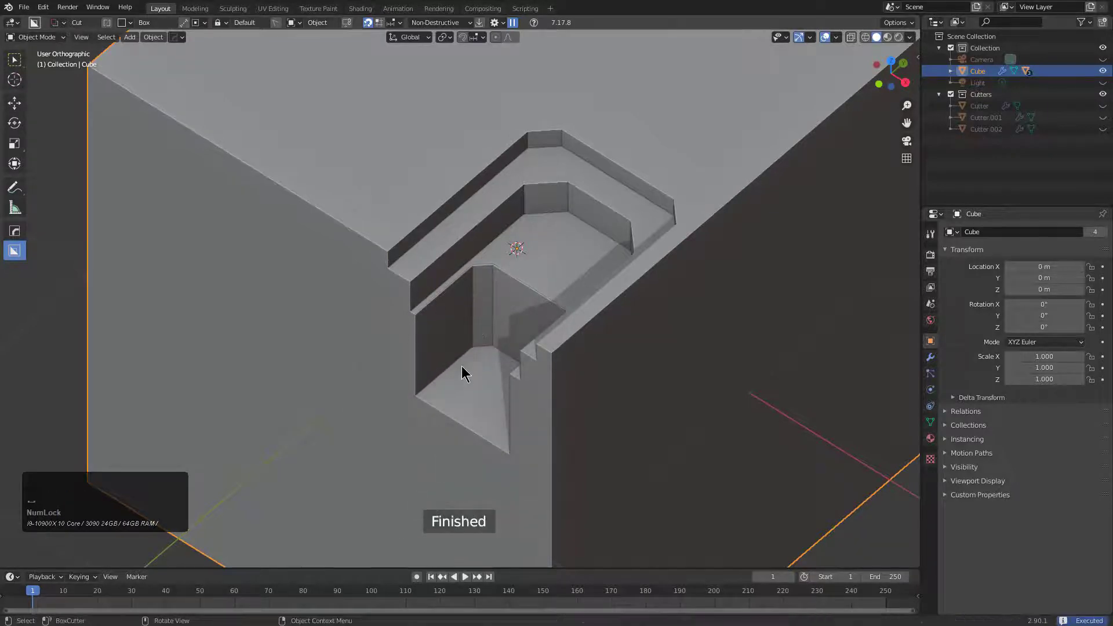
Switch to the Circle shape and add a cylinder about 0.464 long across the lower pocket.
middle_drag(482, 342, 472, 328)
key(d)
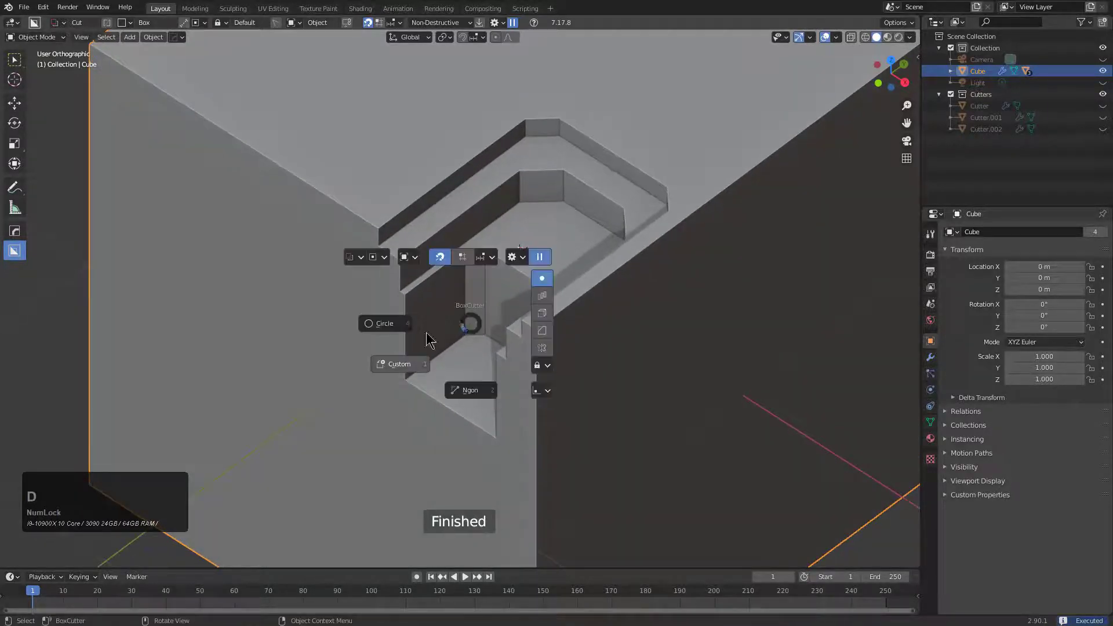
click(451, 297)
drag(449, 291, 462, 309)
click(571, 368)
scroll(496, 302, up, 2)
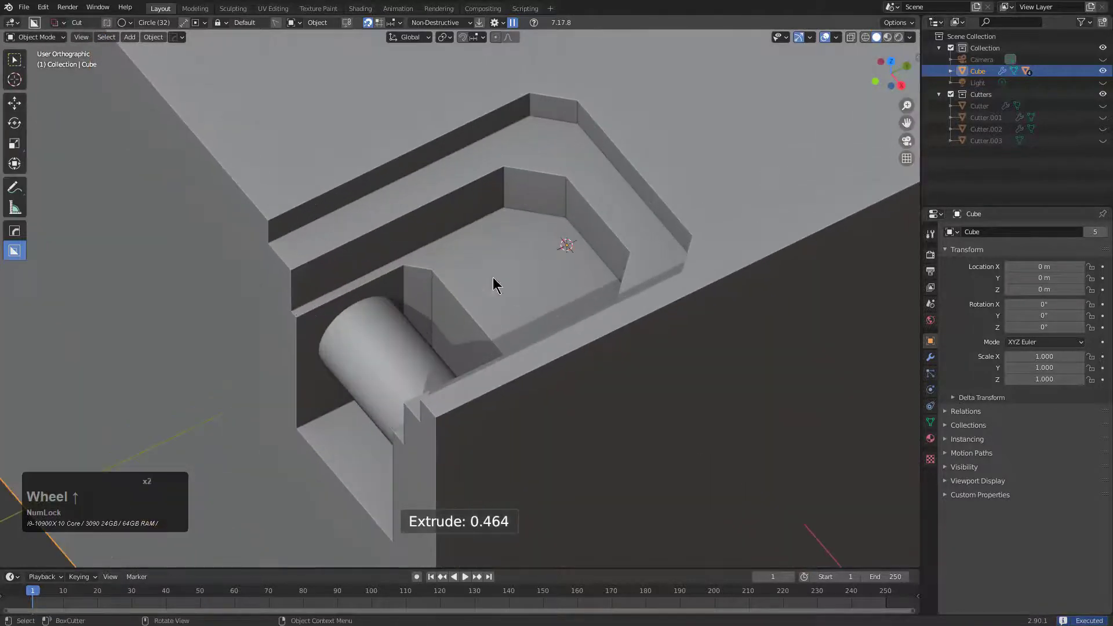
Join a thinner cylinder about 0.548 long across the upper notch.
drag(459, 218, 481, 231)
key(j)
click(634, 373)
mouse_move(633, 373)
middle_down()
mouse_move(614, 342)
mouse_move(633, 285)
mouse_move(696, 284)
mouse_move(622, 283)
middle_up()
scroll(620, 280, up, 1)
Draw a box about 0.755 deep around the carved corner detail and extract it as a custom cutter shape.
key(d)
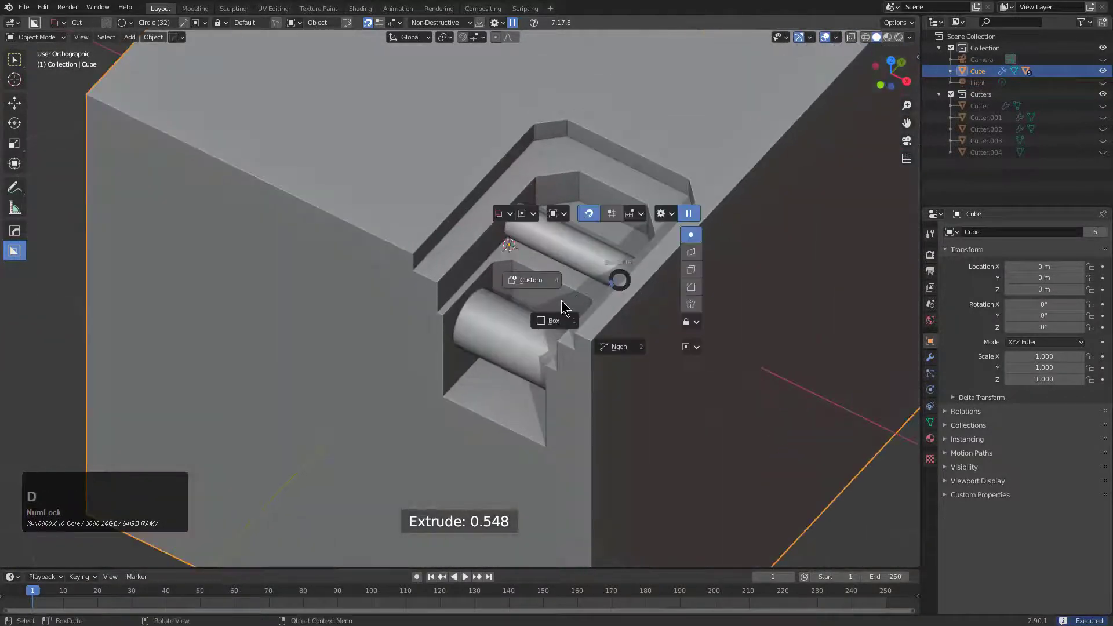
click(561, 324)
middle_drag(561, 326, 488, 117)
drag(467, 79, 663, 287)
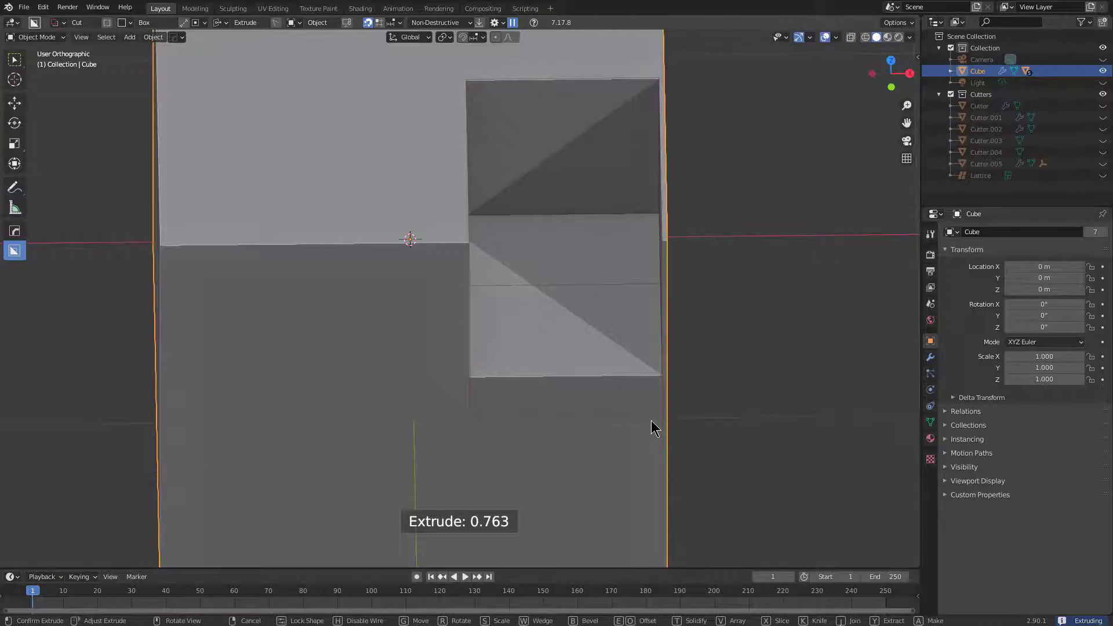
key(y)
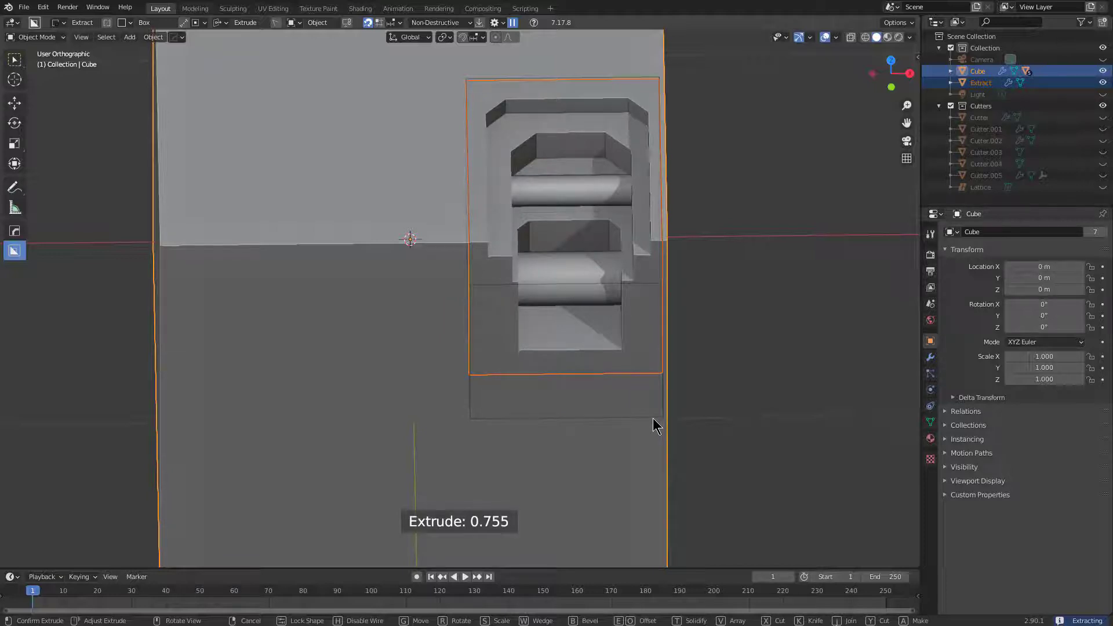
click(653, 419)
scroll(469, 326, down, 3)
middle_drag(469, 327, 504, 342)
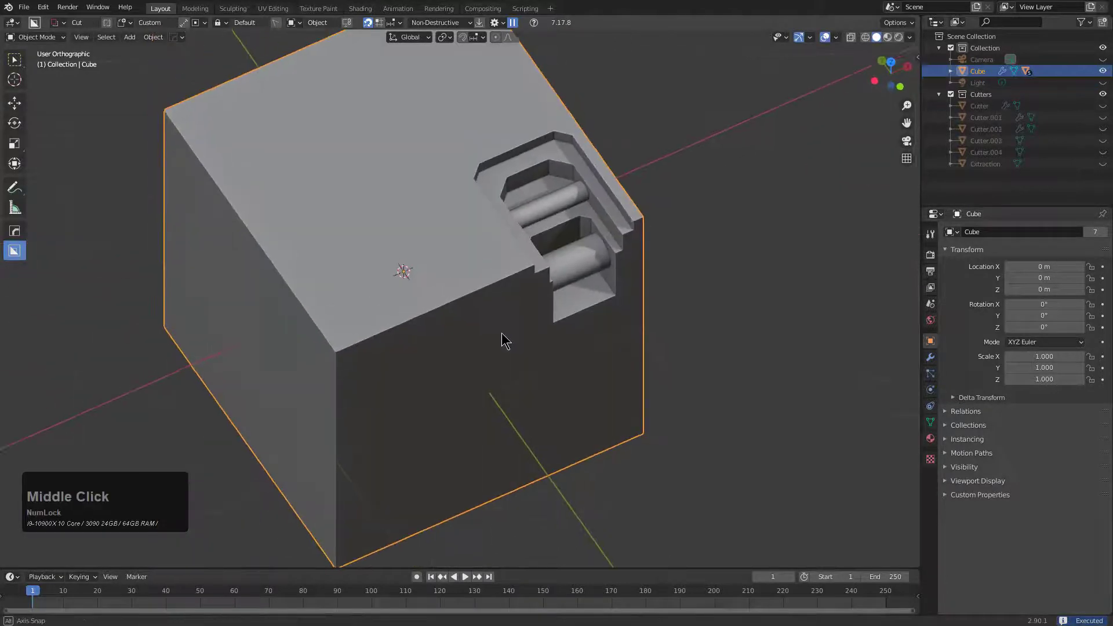
Cut a larger copy of the extracted detail into the cube's top front edge beside the original, moving the locked shape into place.
scroll(410, 281, up, 4)
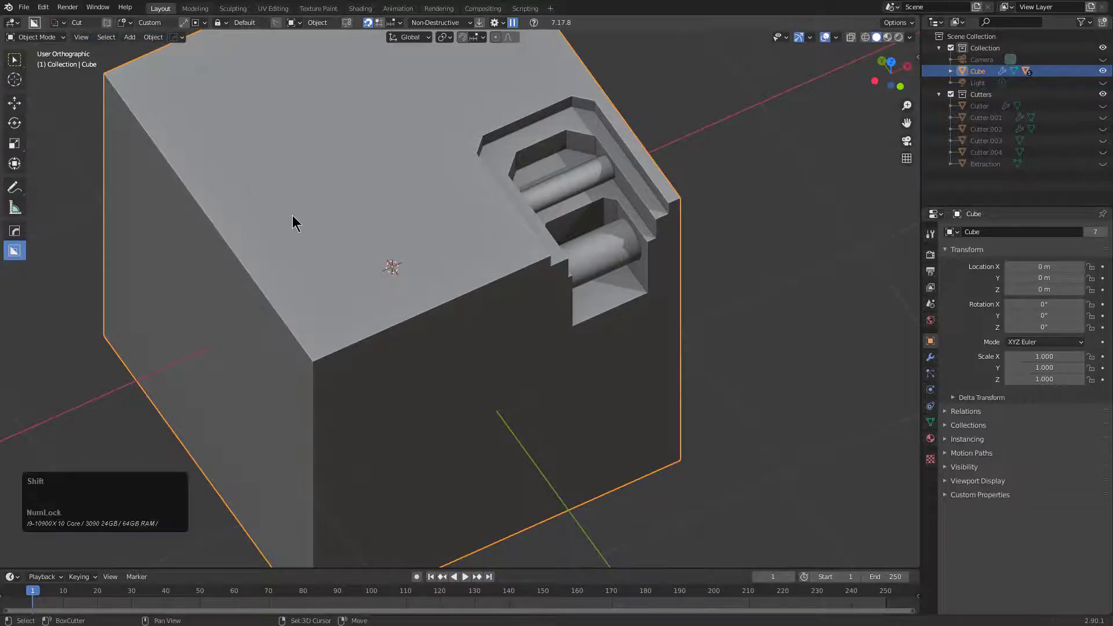
mouse_move(293, 217)
shift+middle_down()
mouse_move(389, 267)
mouse_move(472, 261)
shift+middle_up()
mouse_move(406, 108)
mouse_down()
mouse_move(397, 226)
mouse_move(487, 346)
mouse_move(524, 322)
mouse_move(464, 267)
mouse_move(584, 341)
mouse_move(599, 380)
mouse_move(491, 278)
mouse_move(574, 380)
mouse_move(559, 335)
mouse_up()
shift+right_click(559, 336)
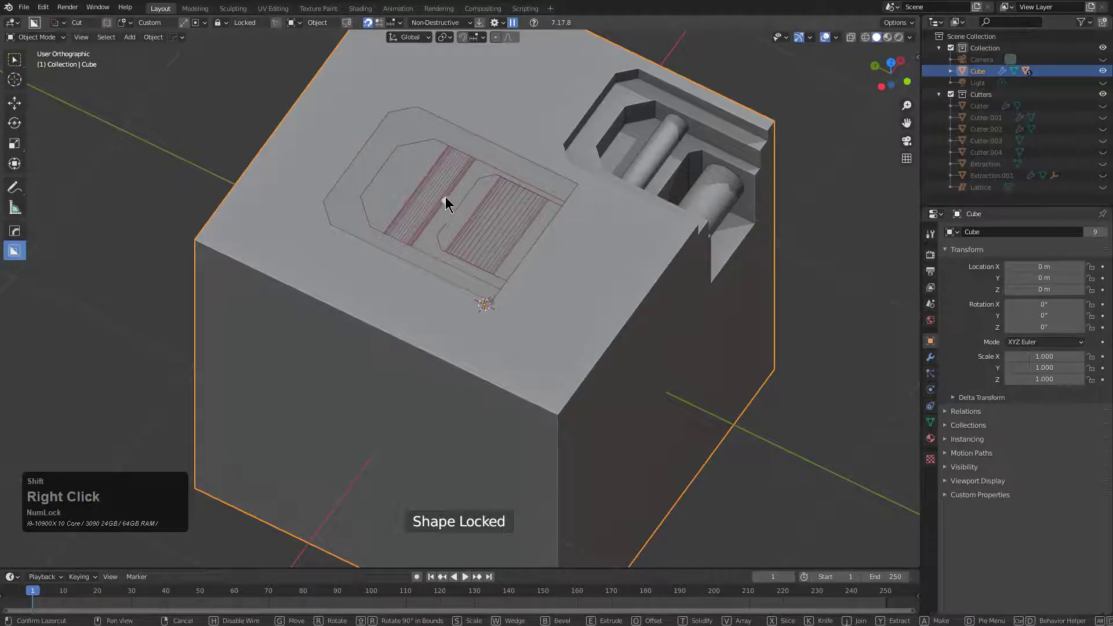
shift+drag(443, 199, 569, 340)
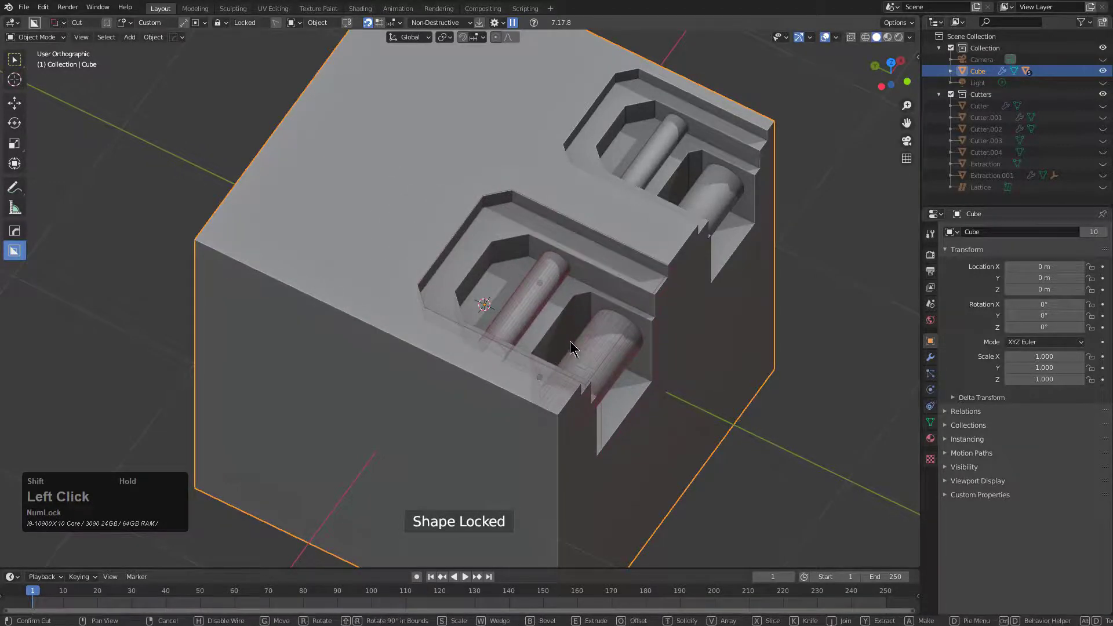
middle_drag(569, 341, 519, 325)
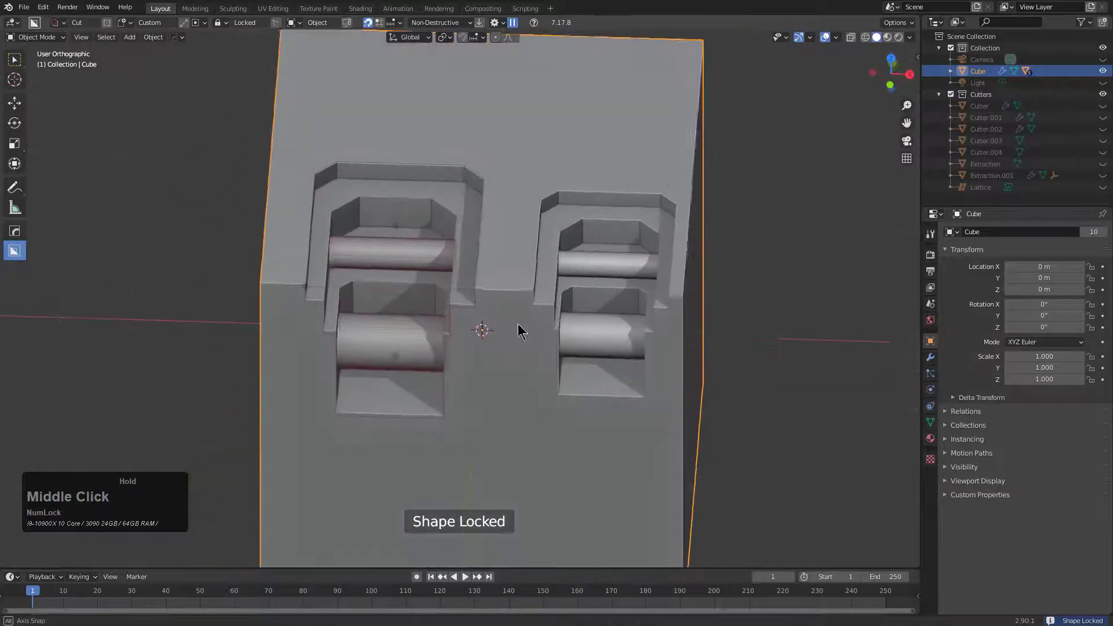
click(359, 191)
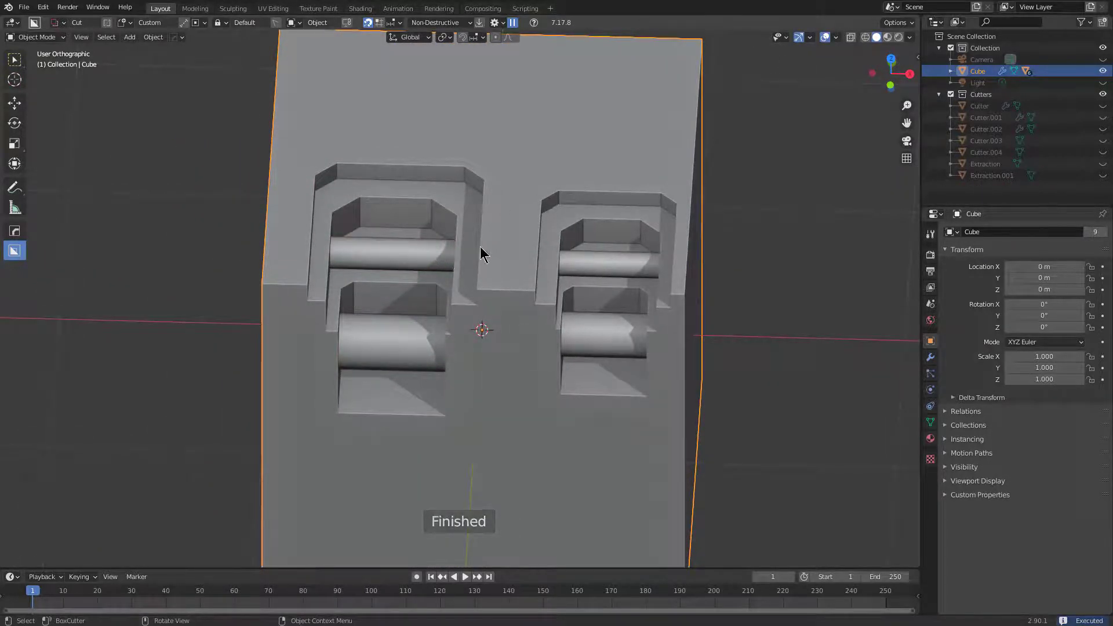
middle_drag(482, 250, 432, 220)
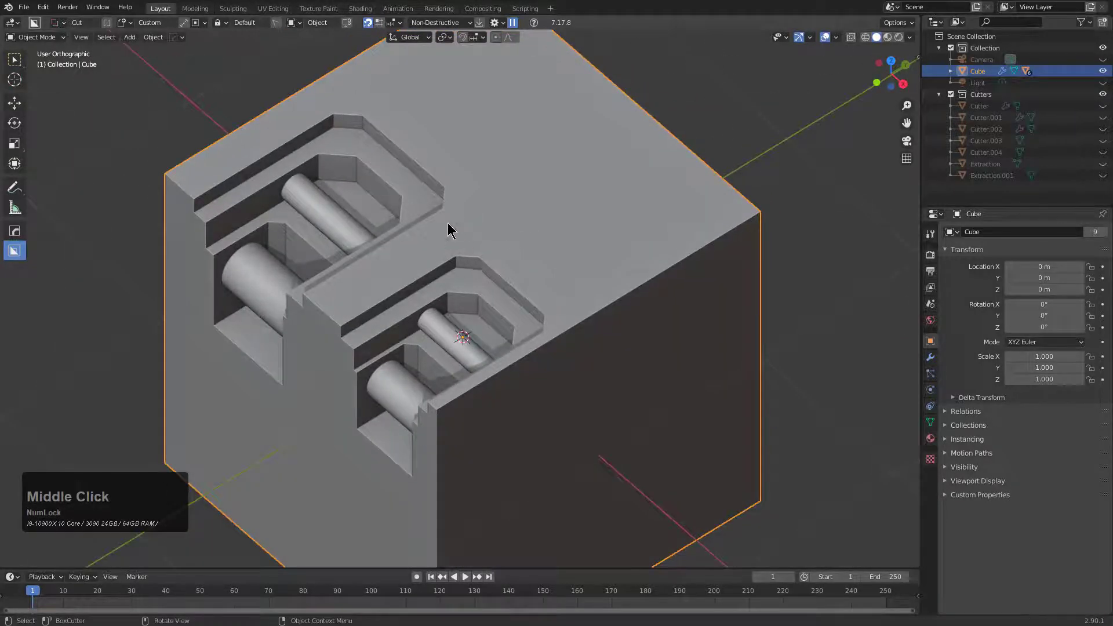
Enable line drawing for the custom shape, cut the detail about 0.761 deep into the top face, and move the locked shape onto the far side edge.
click(184, 22)
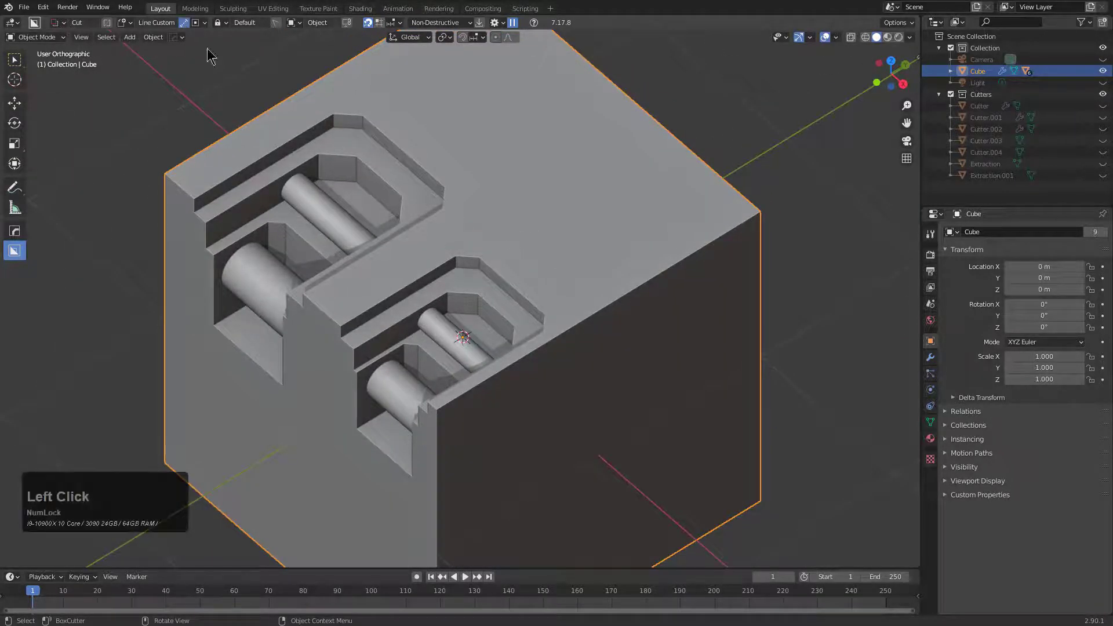
click(603, 293)
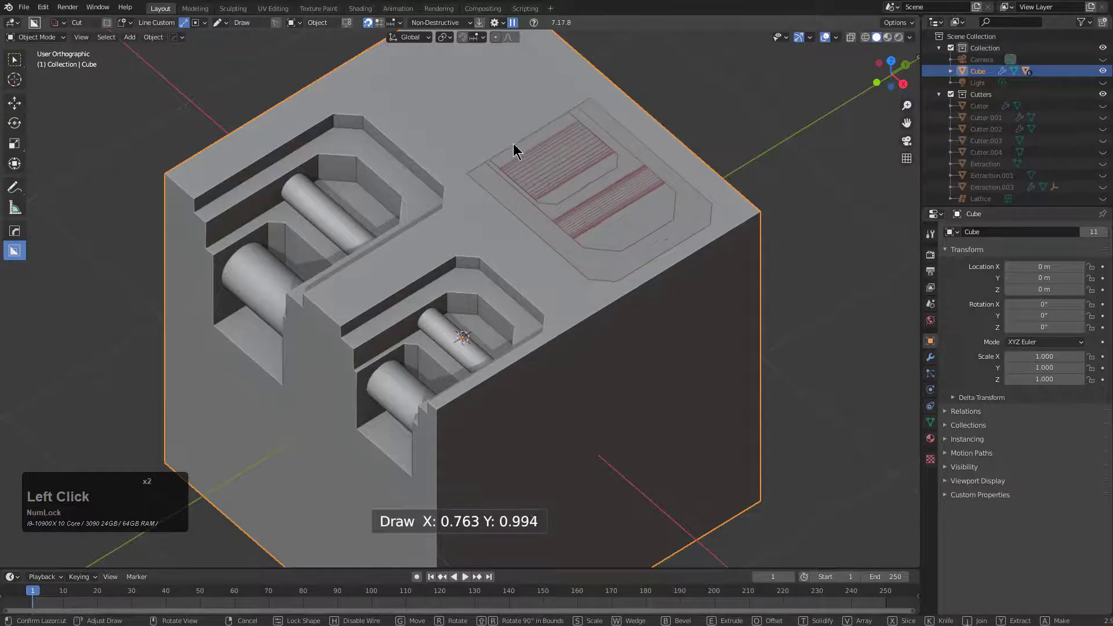
click(644, 141)
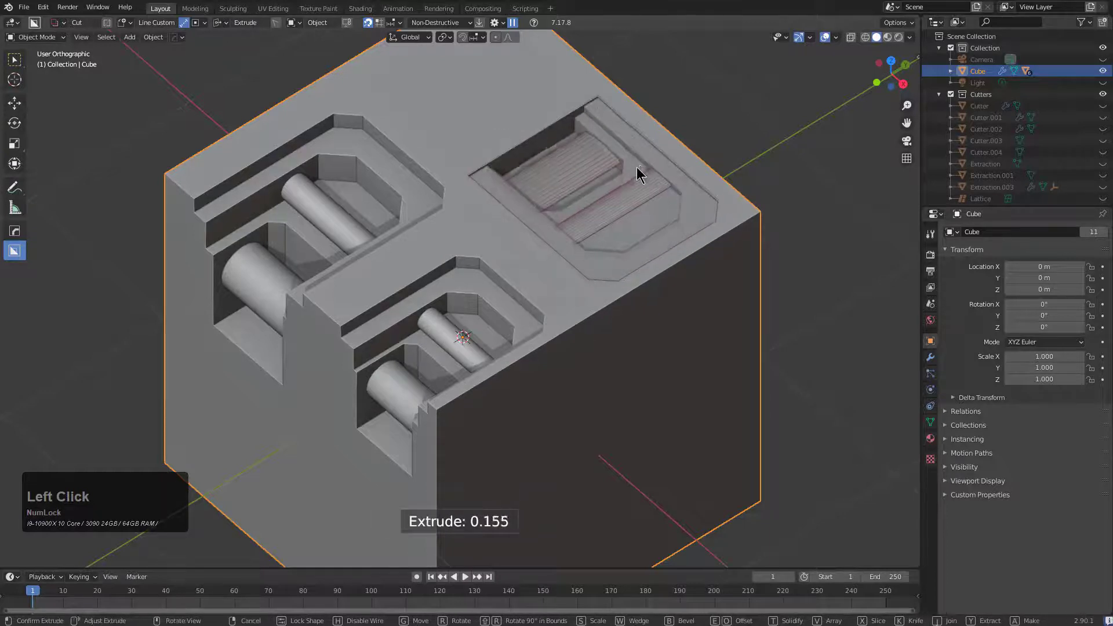
right_click(632, 225)
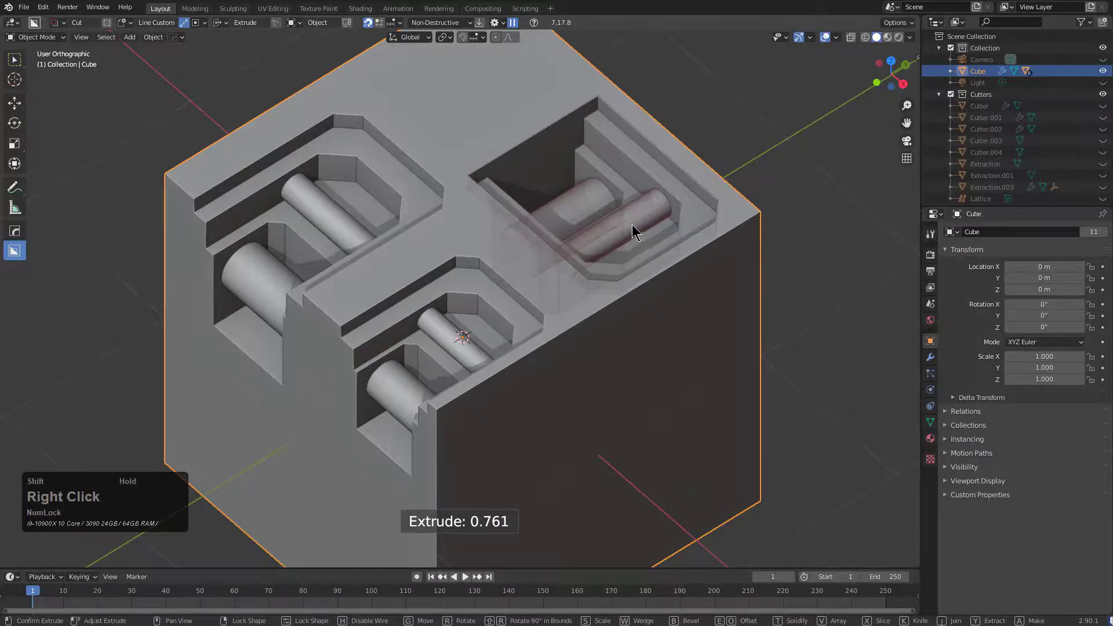
middle_drag(632, 225, 537, 159)
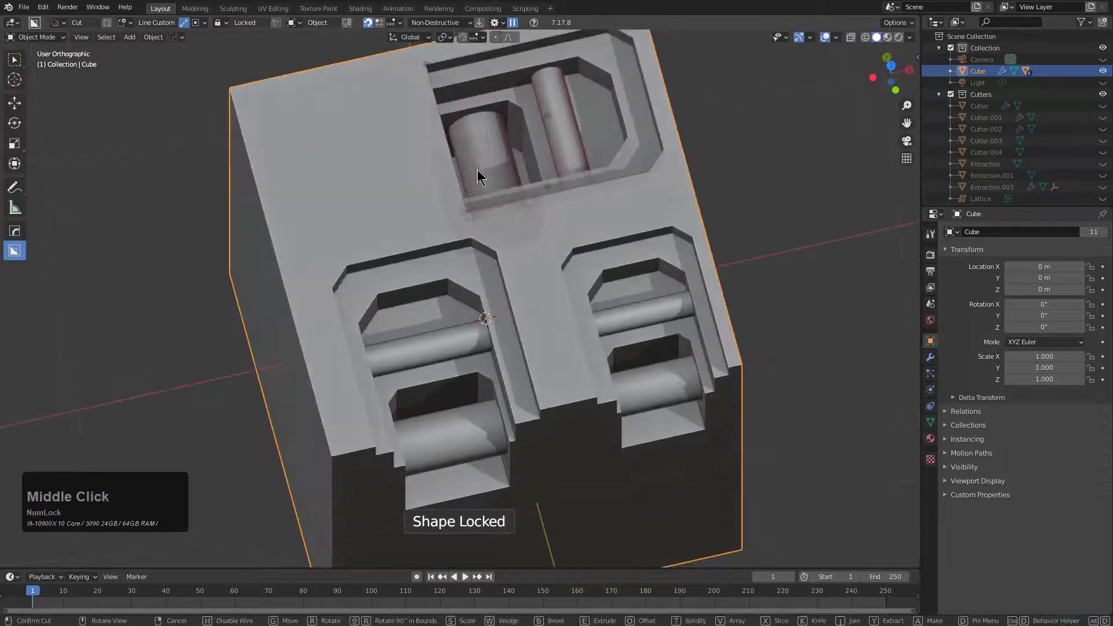
drag(549, 118, 354, 163)
click(405, 139)
scroll(528, 291, down, 2)
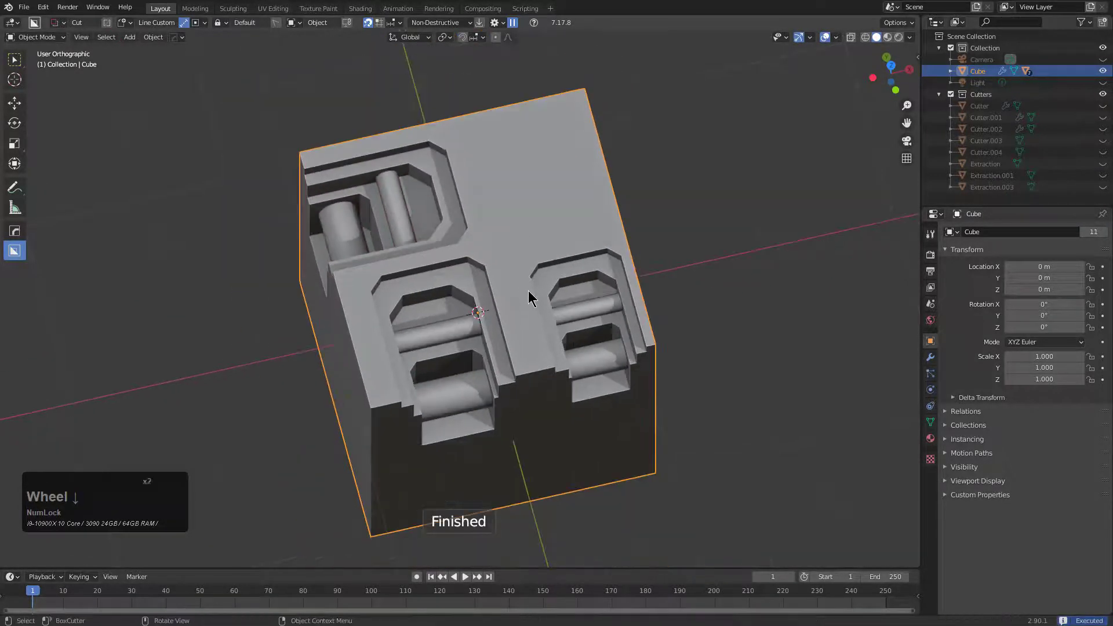
Cut the detail diagonally into the front face about 0.514 deep and move the locked shape onto the lower corner.
middle_drag(527, 290, 541, 277)
middle_click(529, 257)
middle_click(530, 258)
scroll(649, 189, up, 1)
mouse_move(641, 194)
mouse_down()
mouse_move(625, 238)
mouse_move(738, 318)
mouse_move(698, 365)
mouse_up()
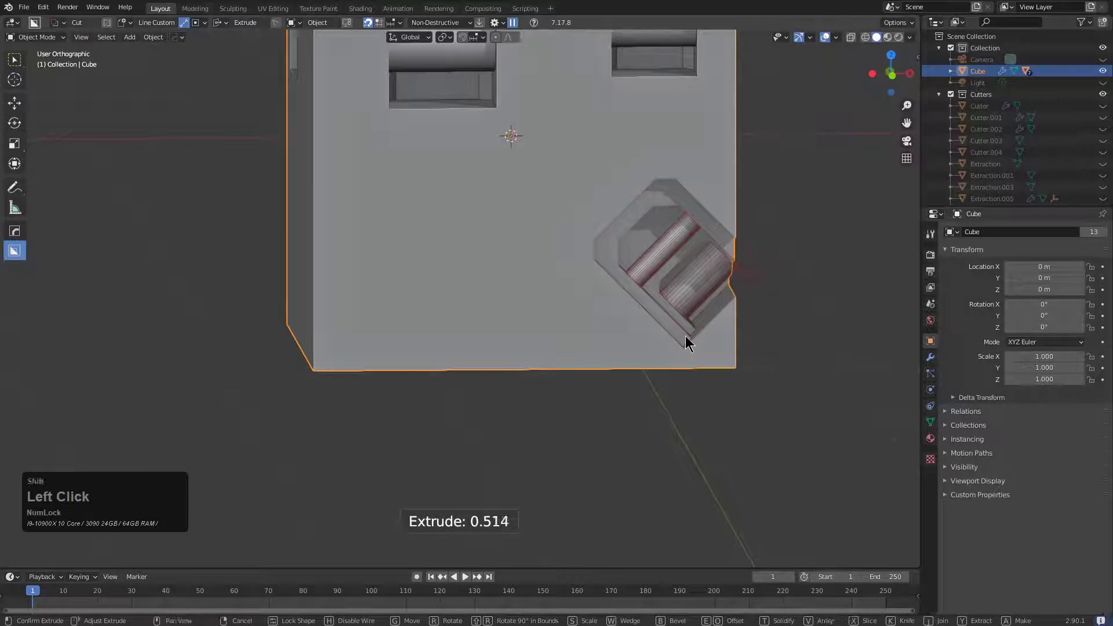
right_click(689, 328)
middle_drag(690, 325, 595, 262)
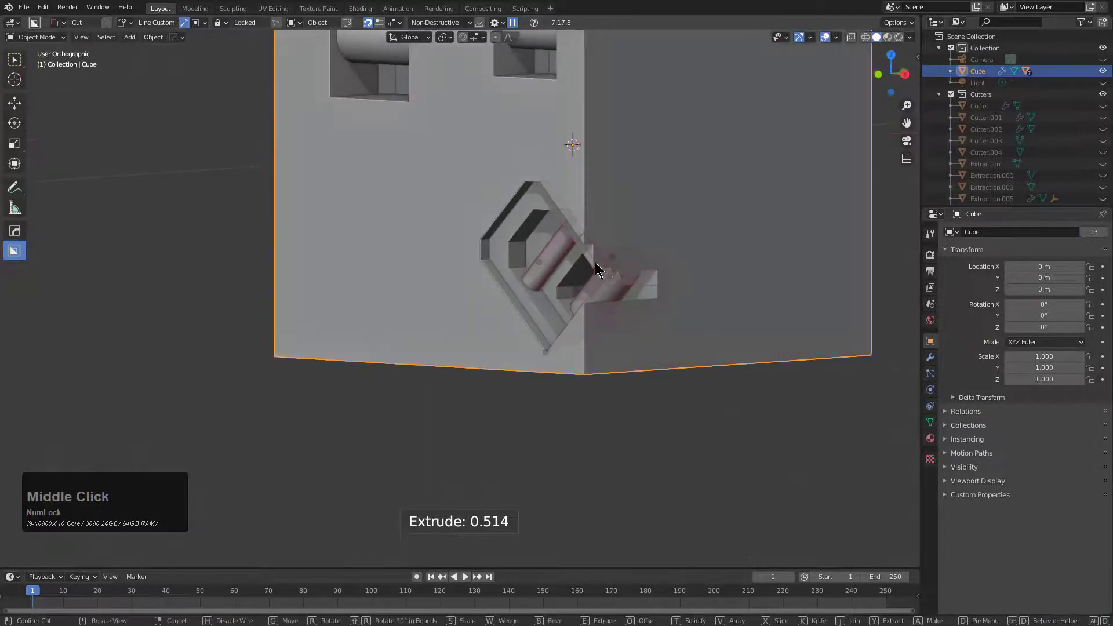
middle_drag(606, 325, 655, 294)
shift+drag(666, 249, 690, 311)
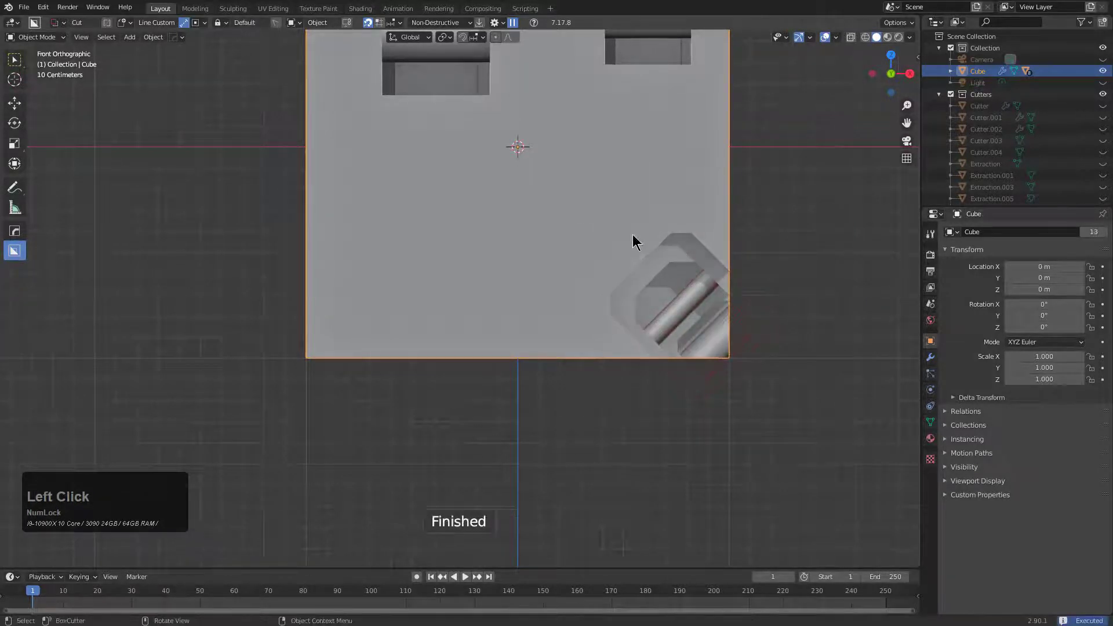
Cut another diagonal copy of the detail about 0.410 deep into the front face beside the corner cut.
mouse_move(664, 226)
mouse_down()
mouse_move(597, 293)
mouse_move(517, 189)
mouse_move(491, 199)
mouse_move(527, 218)
mouse_up()
middle_drag(527, 219, 492, 232)
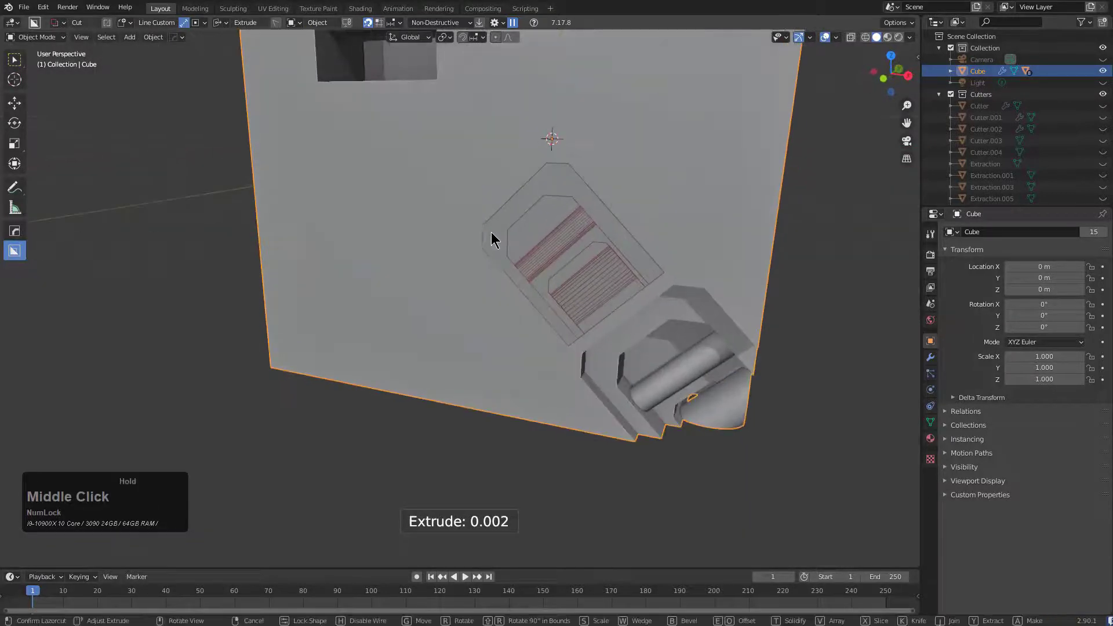
click(606, 230)
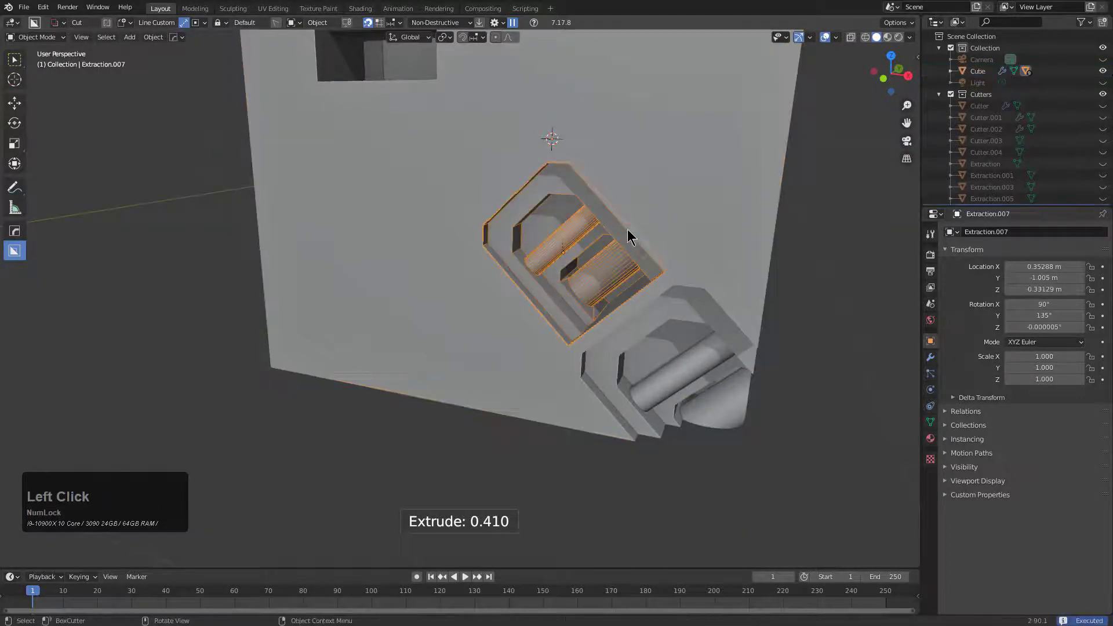
middle_drag(629, 234, 615, 256)
key(1)
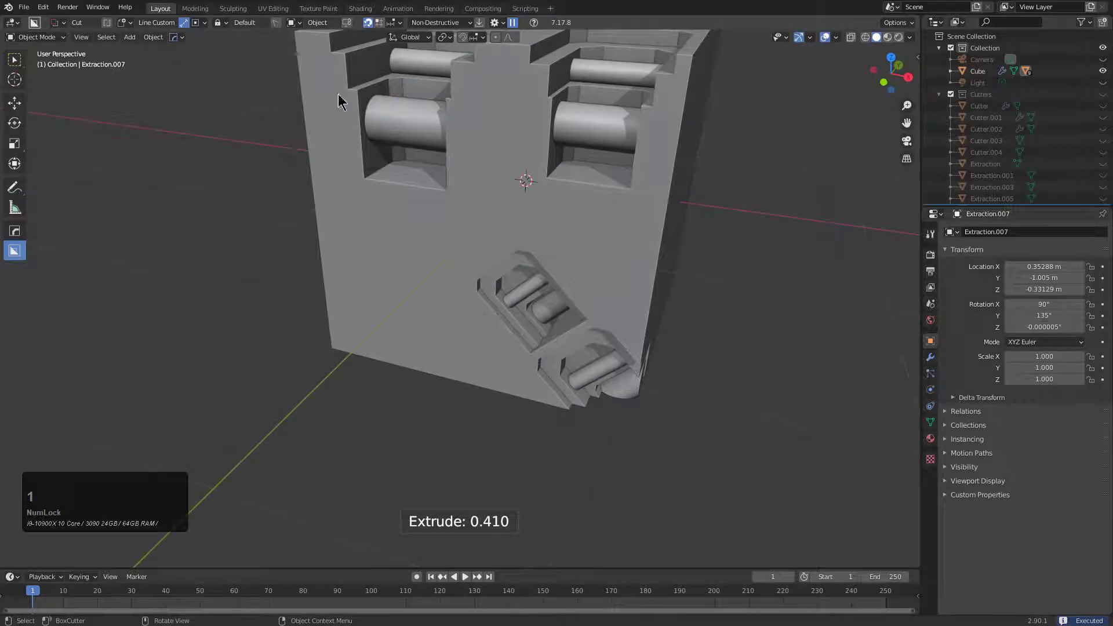
Turn off line drawing and switch the BoxCutter mode to Make.
click(183, 23)
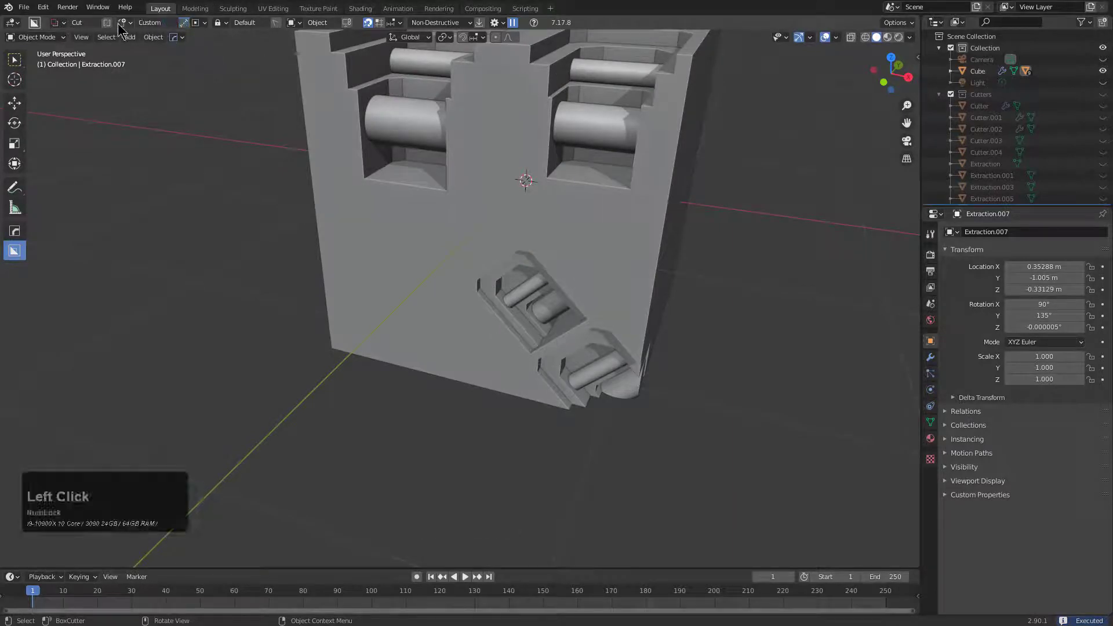
click(54, 24)
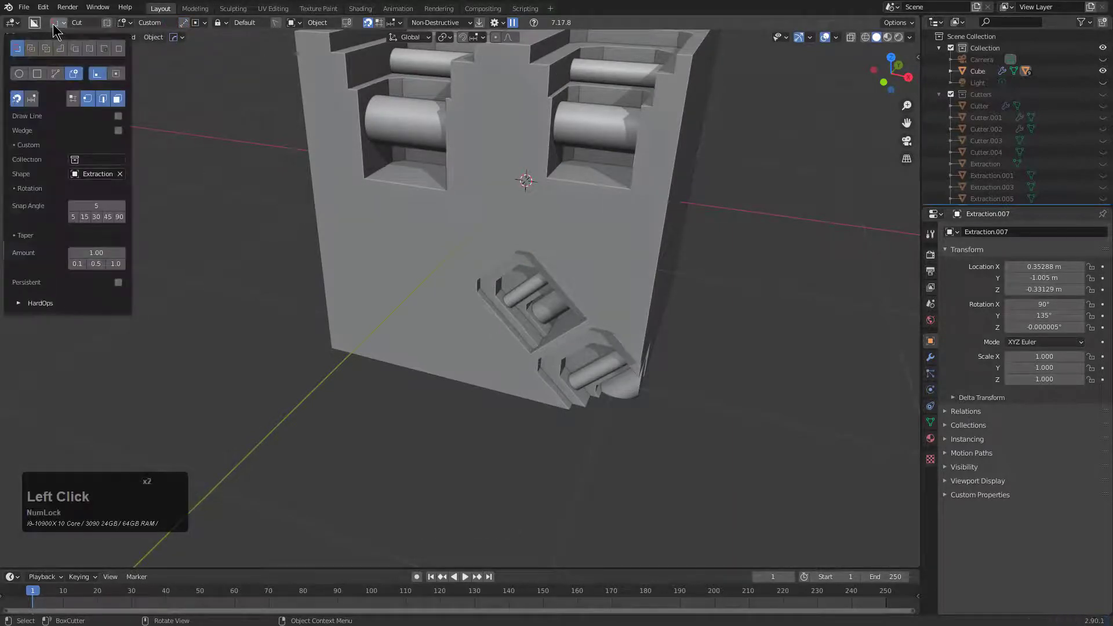
click(119, 49)
Make a freestanding solid from the custom shape beside the cube, extruded about 2.861.
middle_drag(404, 200, 440, 200)
scroll(474, 221, down, 2)
scroll(474, 221, down, 2)
click(443, 201)
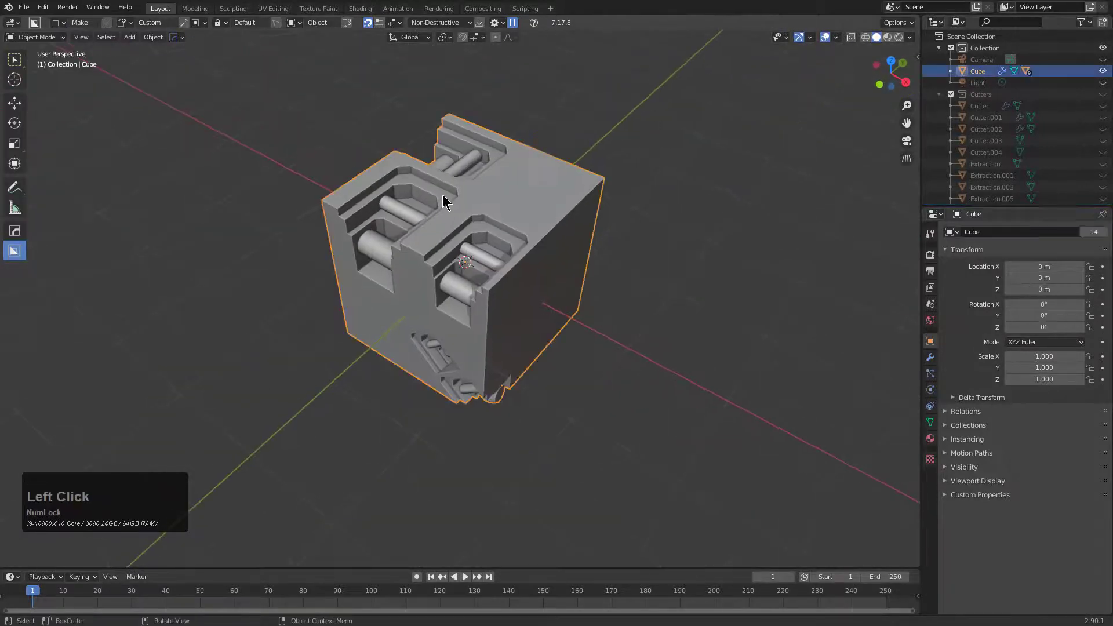
scroll(488, 203, down, 3)
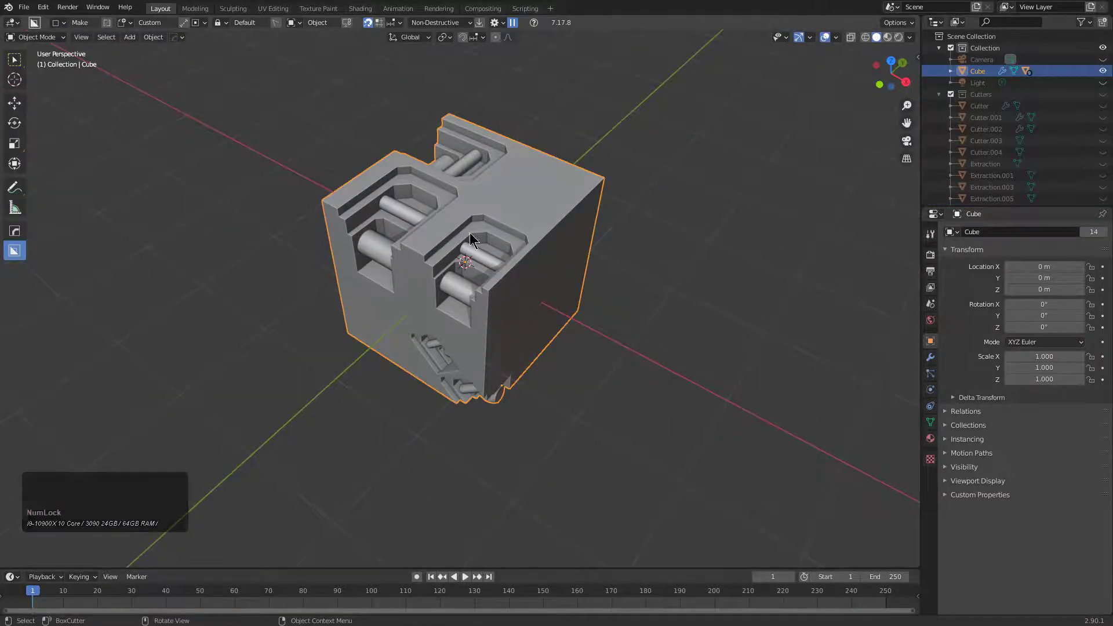
middle_drag(609, 280, 569, 223)
click(508, 185)
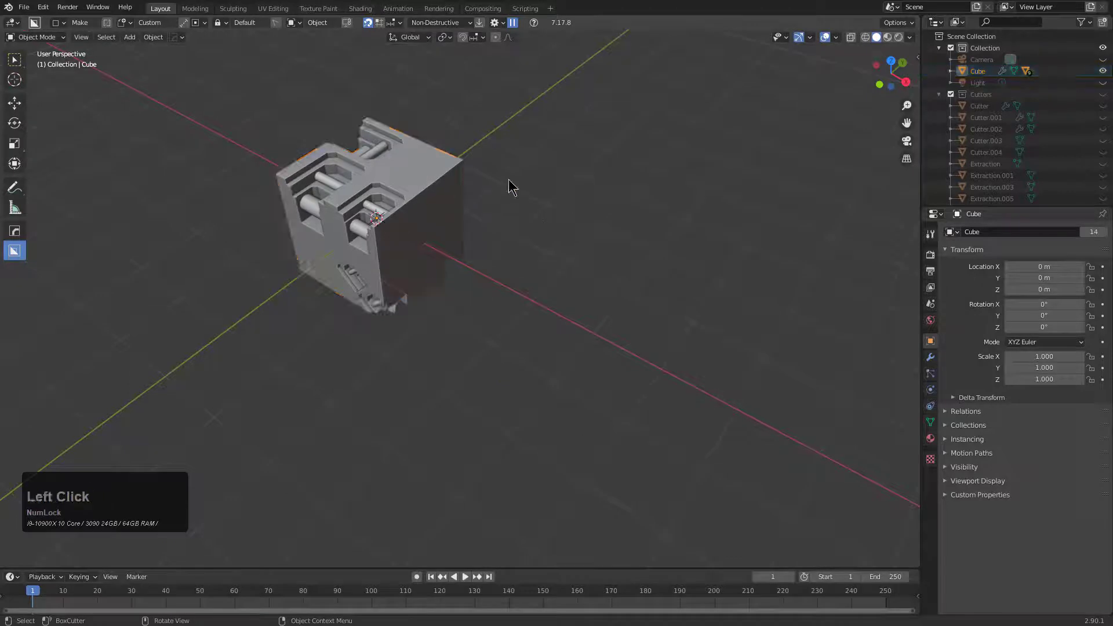
click(621, 355)
middle_drag(642, 220, 579, 249)
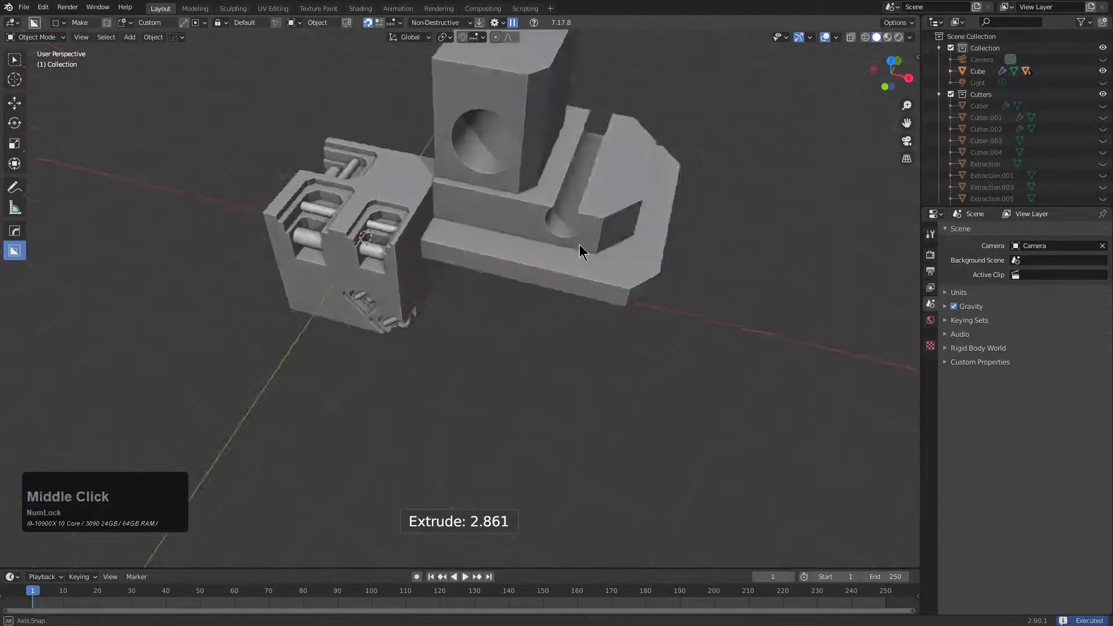
Delete the freestanding custom-shape solid beside the cube.
scroll(377, 165, down, 1)
click(492, 168)
key(x)
click(447, 155)
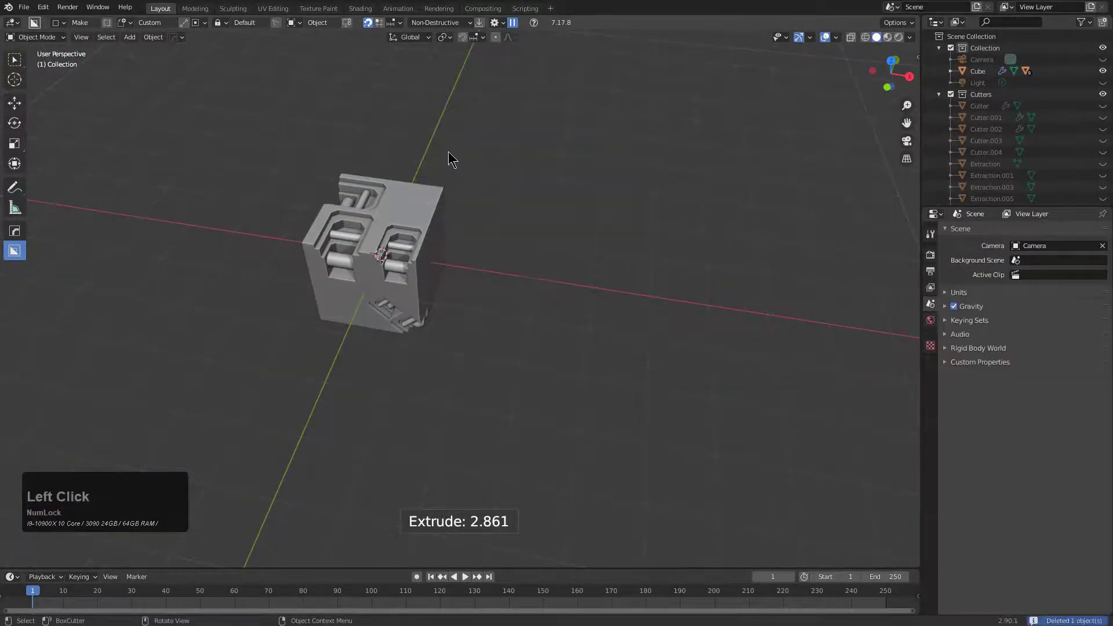
Switch to the Box shape and try a freestanding box about 2.222 high beside the cube, deleting that box.
click(129, 25)
click(95, 48)
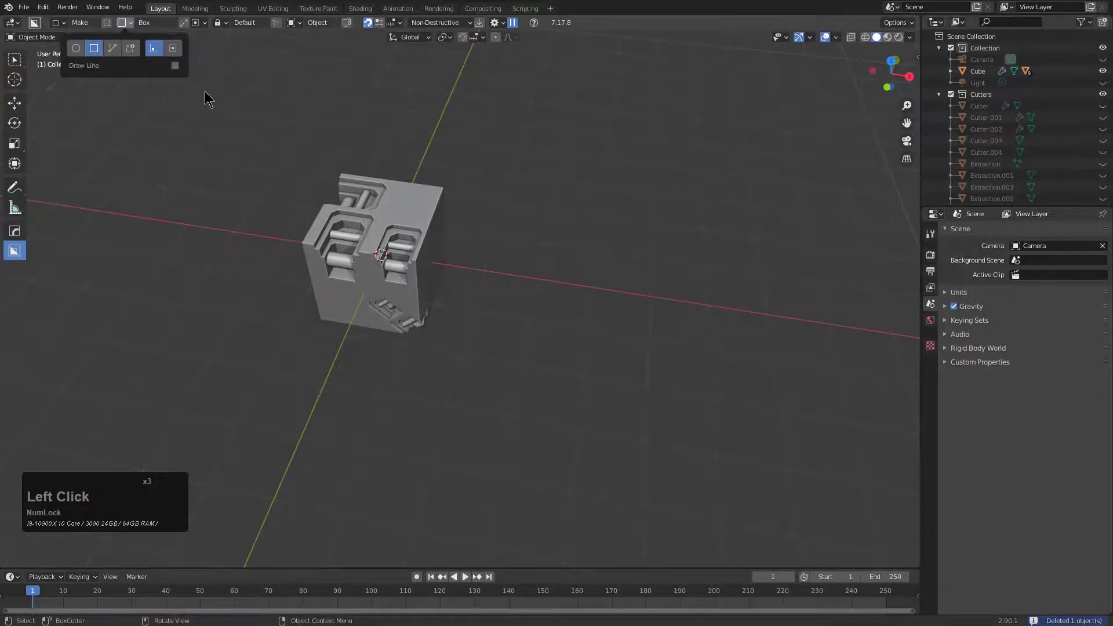
middle_drag(477, 289, 489, 206)
drag(490, 206, 649, 322)
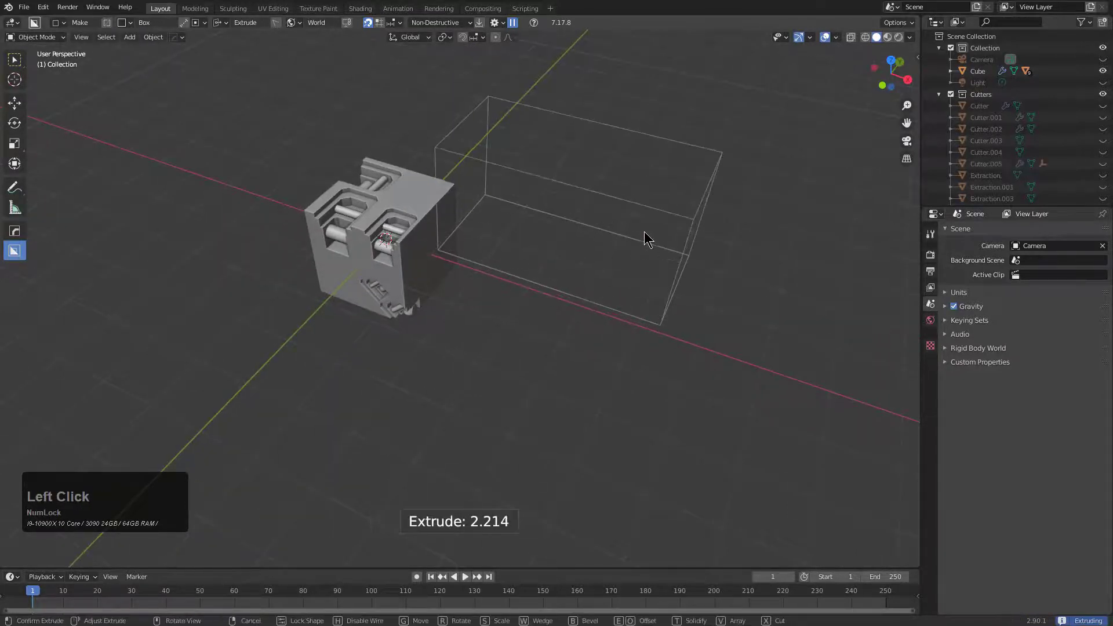
click(642, 231)
click(546, 189)
key(x)
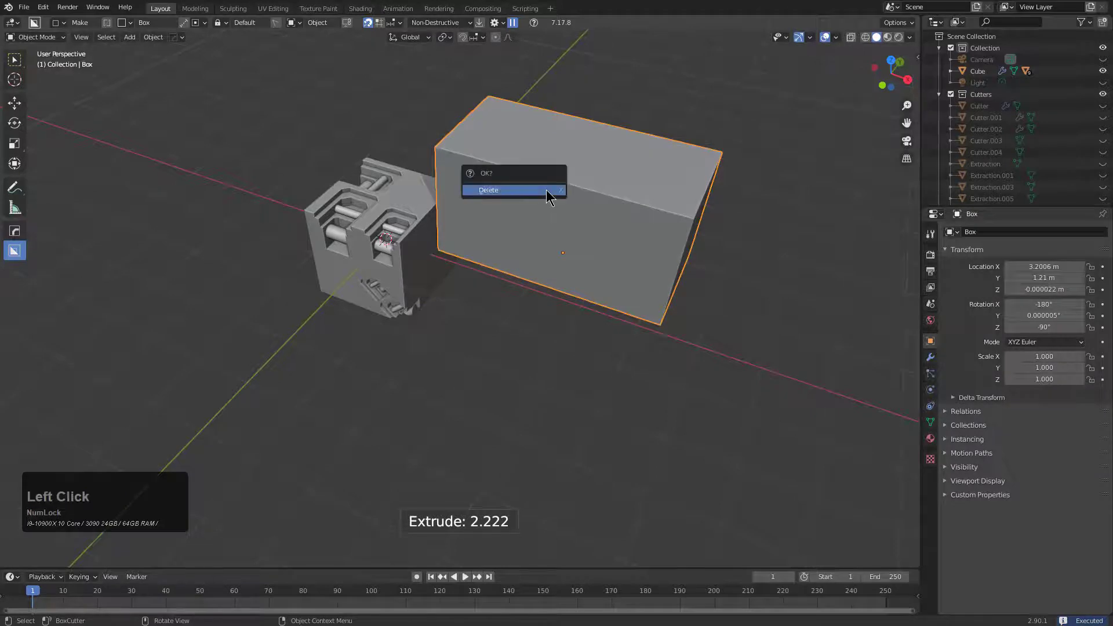
click(546, 190)
Make a smaller freestanding box about 1.510 high beside the cube and delete it.
drag(461, 273, 568, 363)
click(571, 298)
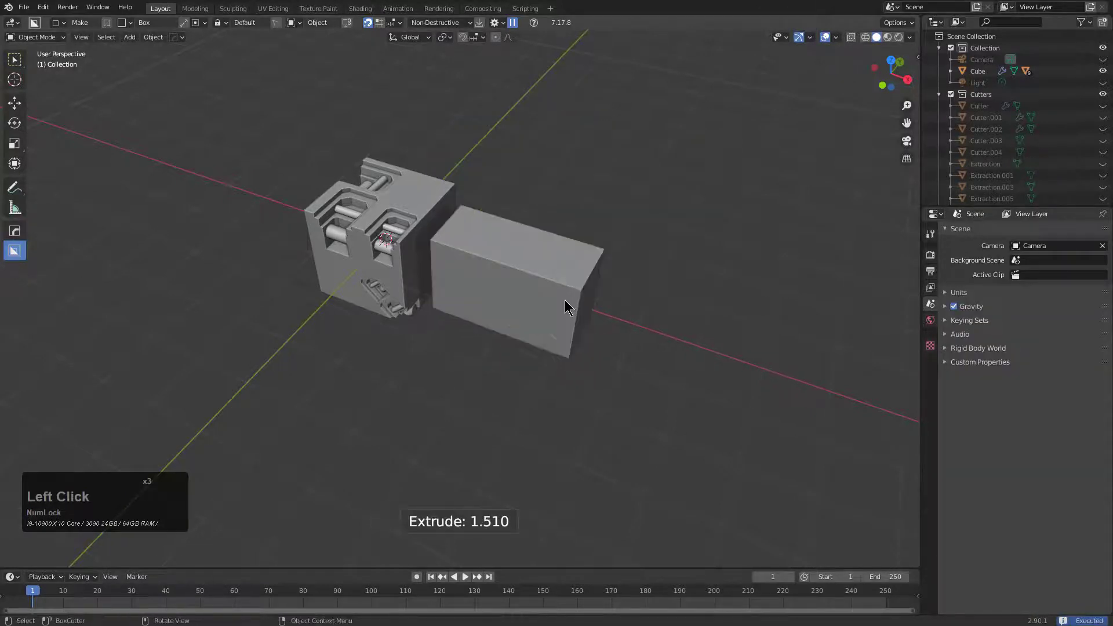
click(568, 298)
scroll(507, 271, up, 4)
key(x)
click(507, 271)
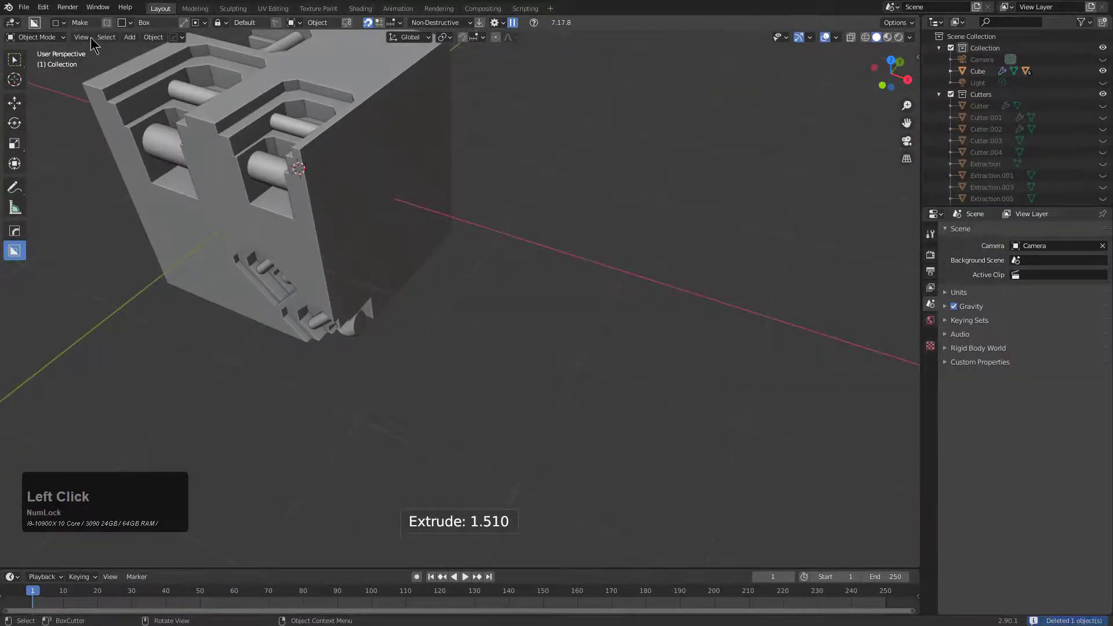
Select the cube and make a separate box on its dark side face, extruded about 0.773.
click(378, 155)
middle_drag(377, 155, 387, 155)
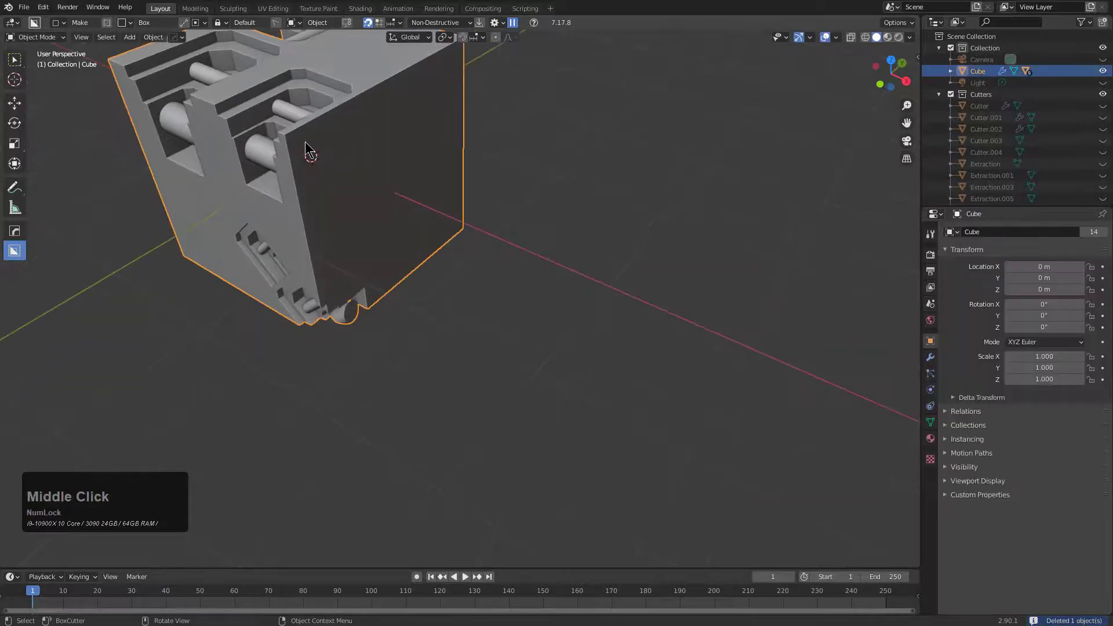
drag(305, 142, 457, 229)
middle_drag(542, 251, 455, 200)
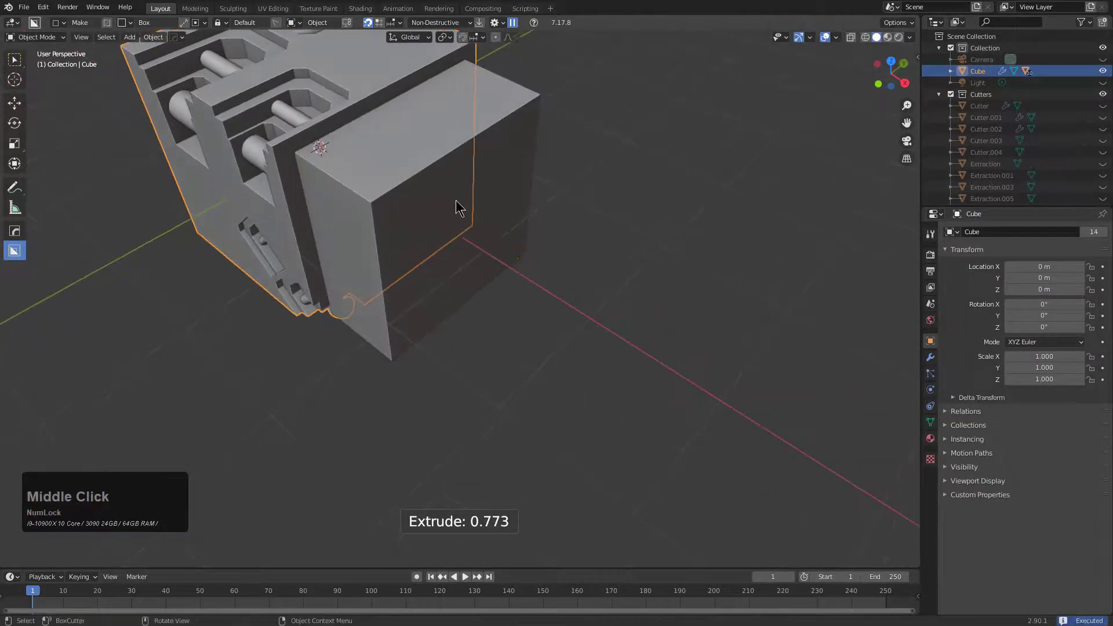
Make a thin slab extending about 0.890 outward from the upper part of the new box's outer face.
ctrl+click(453, 210)
mouse_move(464, 156)
mouse_down()
mouse_move(462, 186)
mouse_move(385, 207)
mouse_up()
click(490, 250)
Select the slab and make a block about 0.367 high on top, along its seam with the box.
alt+click(462, 179)
middle_drag(463, 180, 530, 168)
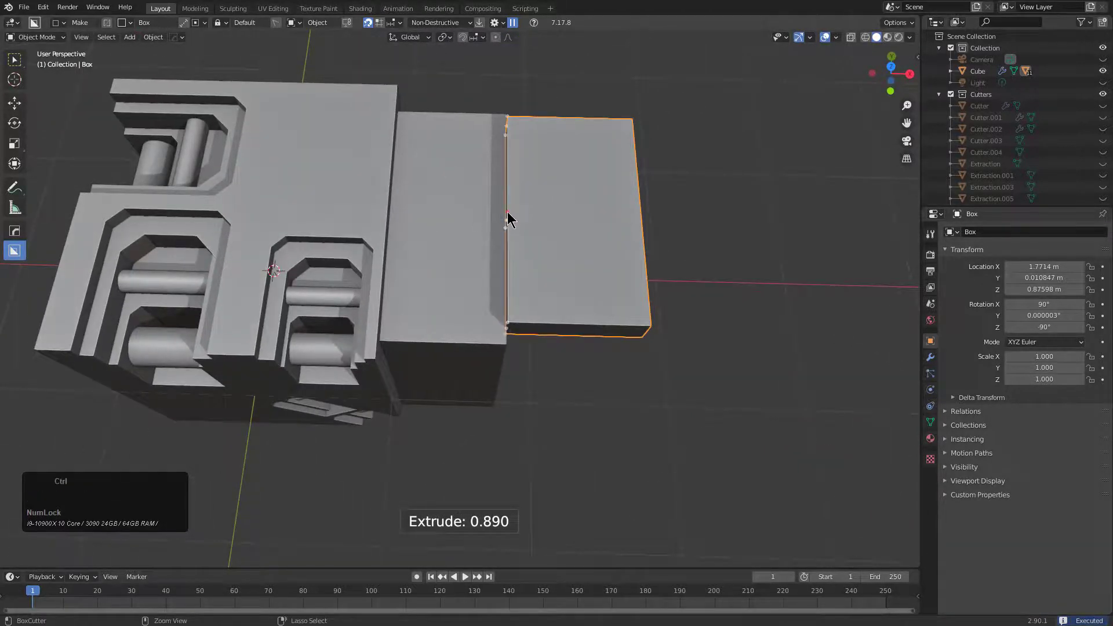
mouse_move(507, 213)
alt+mouse_down()
mouse_move(489, 273)
mouse_move(502, 256)
mouse_move(512, 279)
alt+mouse_up()
middle_click(516, 278)
middle_drag(516, 284, 558, 217)
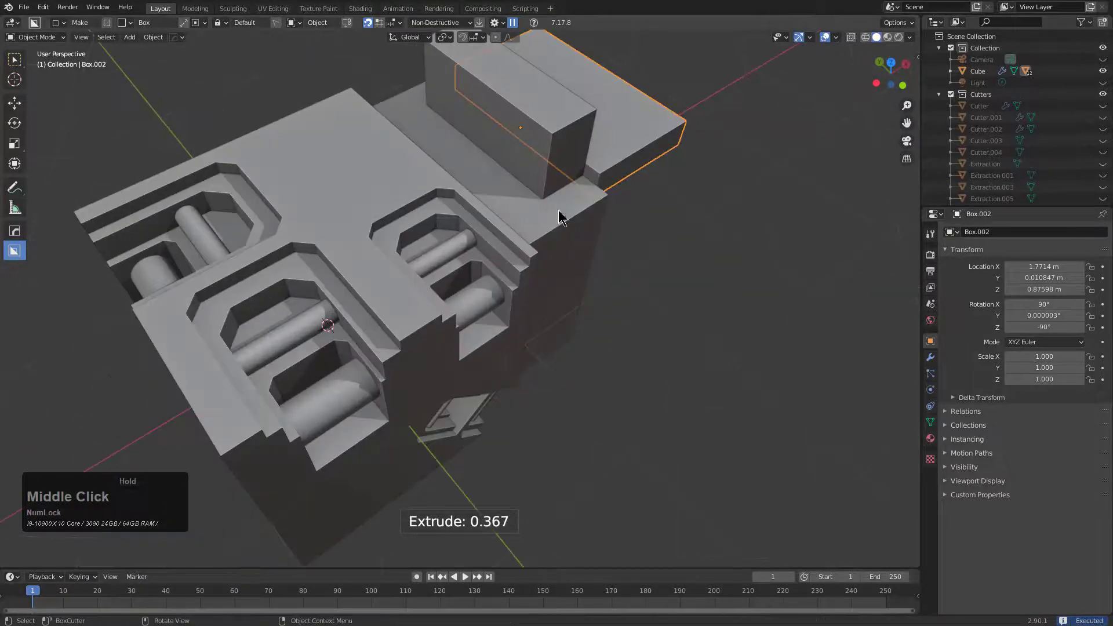
Select the upper block and make upright posts at its front and back ends, adjusting their size with Offset.
click(545, 149)
middle_drag(544, 149, 562, 173)
mouse_move(561, 191)
mouse_down()
mouse_move(594, 194)
mouse_move(574, 189)
mouse_up()
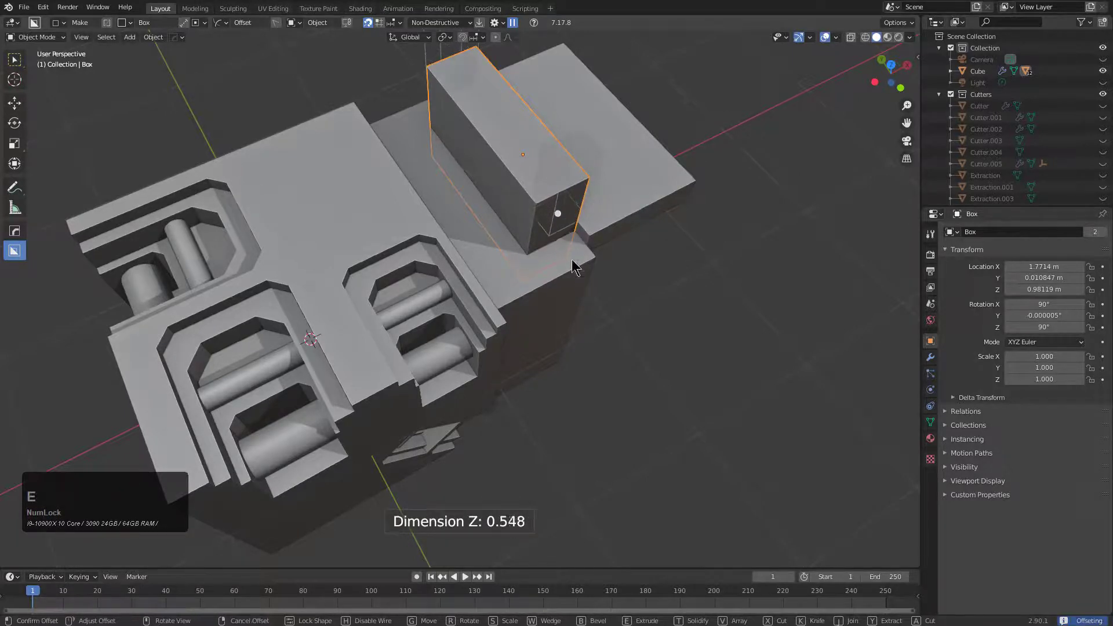
click(551, 255)
scroll(555, 278, down, 1)
drag(528, 260, 509, 413)
click(566, 289)
Select the first box and make a protruding bar at its front corner below the slab, extended with Offset and mirrored to the far side.
middle_drag(566, 289, 439, 248)
click(439, 248)
mouse_move(415, 229)
mouse_down()
mouse_move(533, 300)
mouse_move(490, 294)
mouse_up()
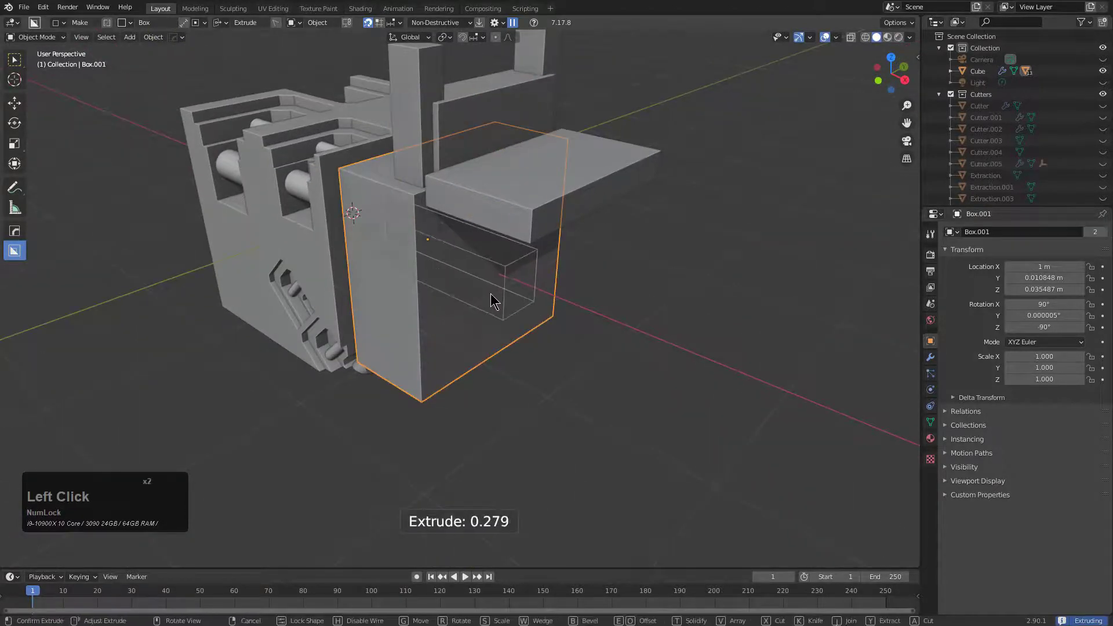
key(e)
click(556, 257)
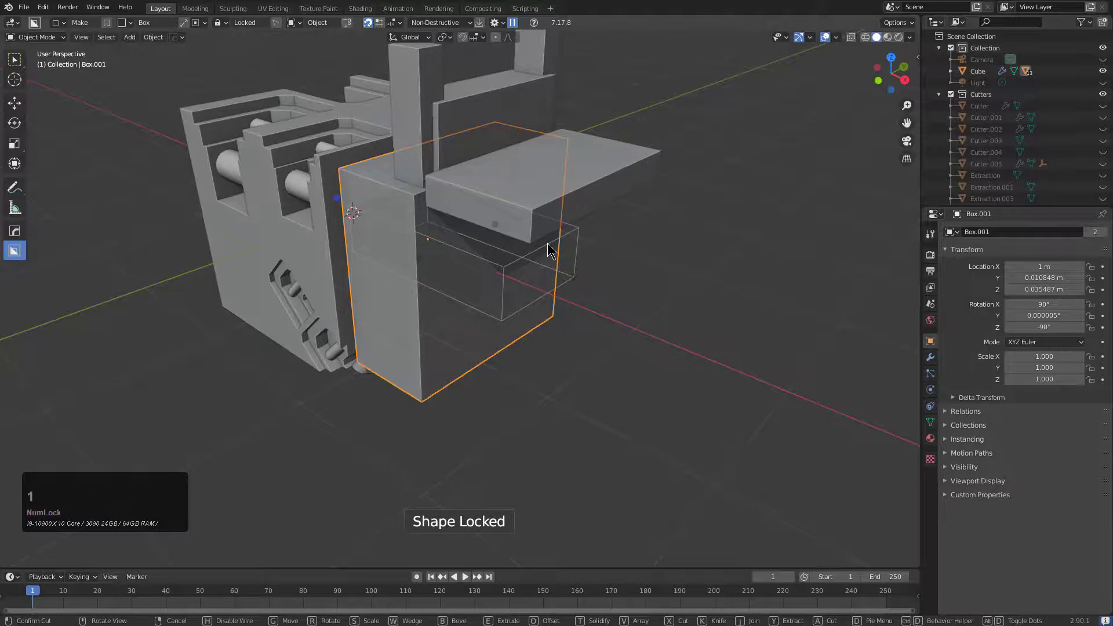
middle_drag(549, 251, 530, 248)
click(521, 259)
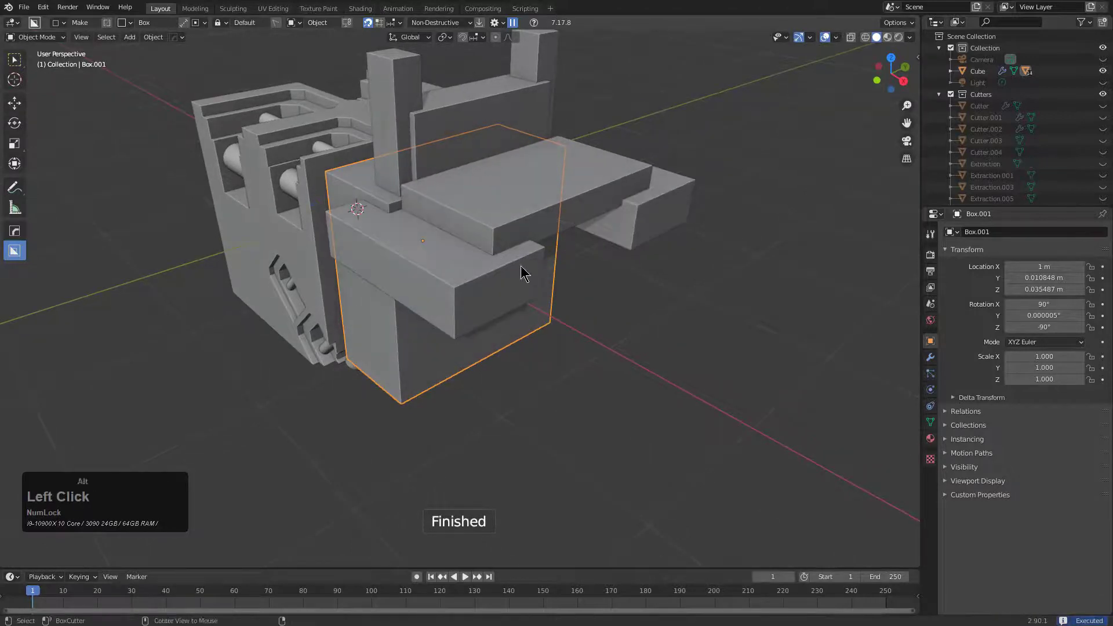
Try a small block about 0.252 deep on the slab's front side and undo it.
click(490, 235)
drag(439, 216, 495, 280)
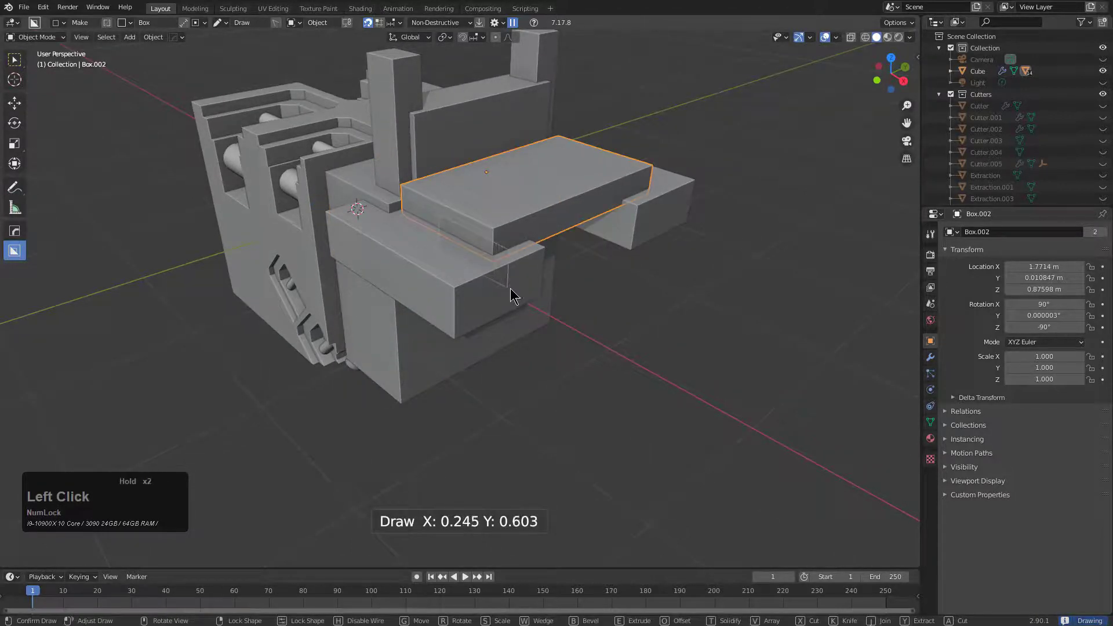
drag(545, 311, 518, 316)
click(533, 298)
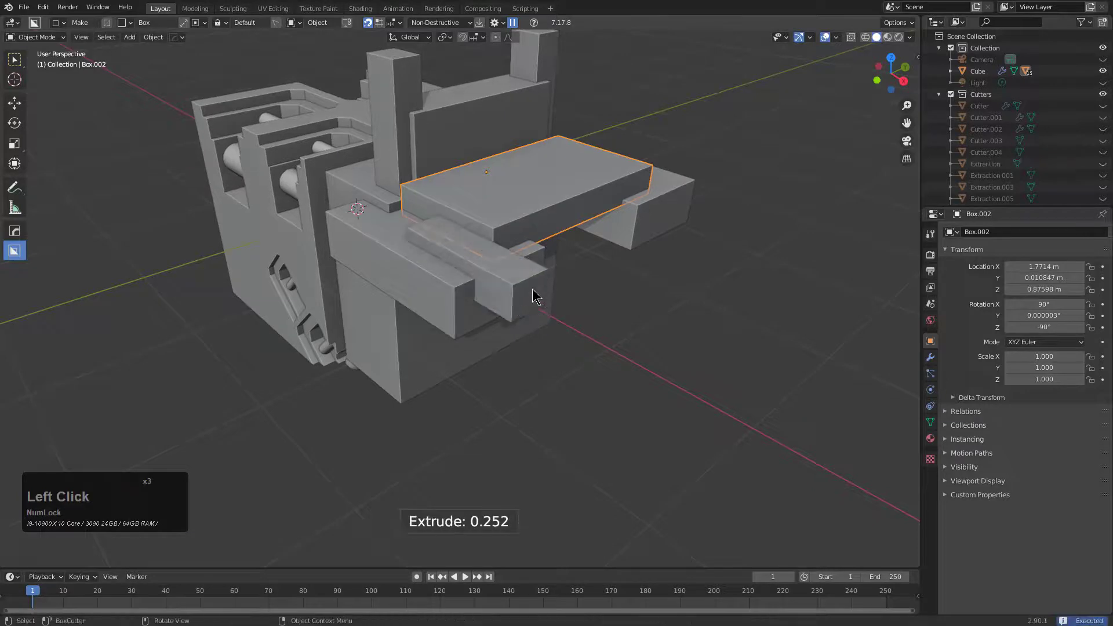
key(ctrl+z)
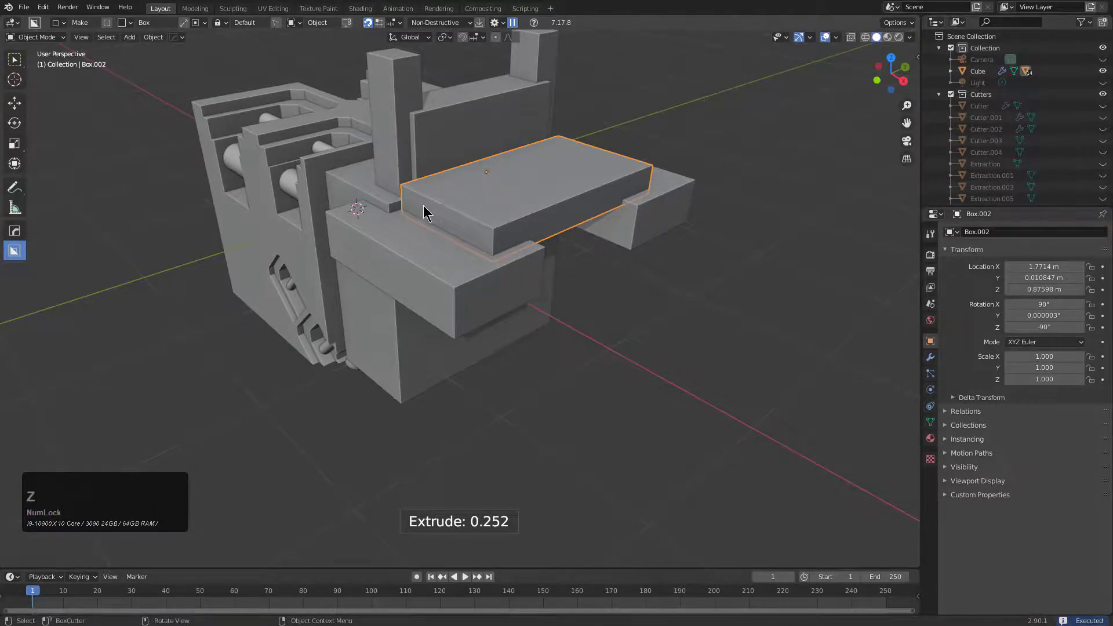
Make a second pair of mirrored bars at the slab's sides, extending past the existing bars, using Extrude.
key(a)
key(a)
mouse_move(424, 207)
mouse_down()
mouse_move(558, 327)
mouse_move(496, 323)
mouse_up()
key(e)
click(557, 280)
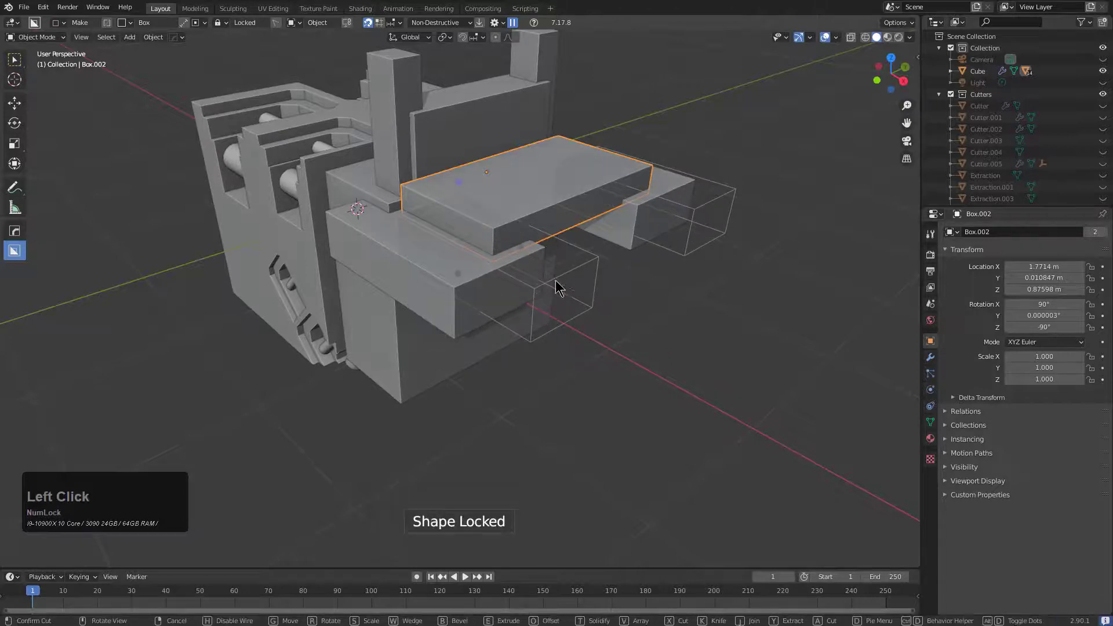
middle_drag(580, 271, 509, 220)
key(alt+a)
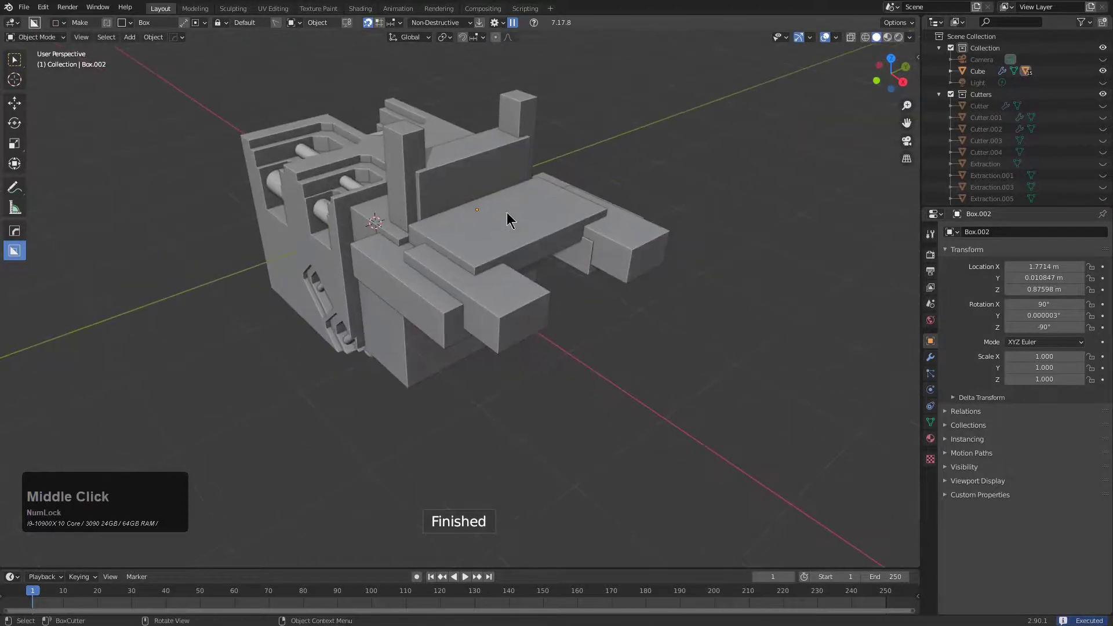
Select all the separate boxes built beside the cube and delete them.
middle_drag(392, 134, 498, 242)
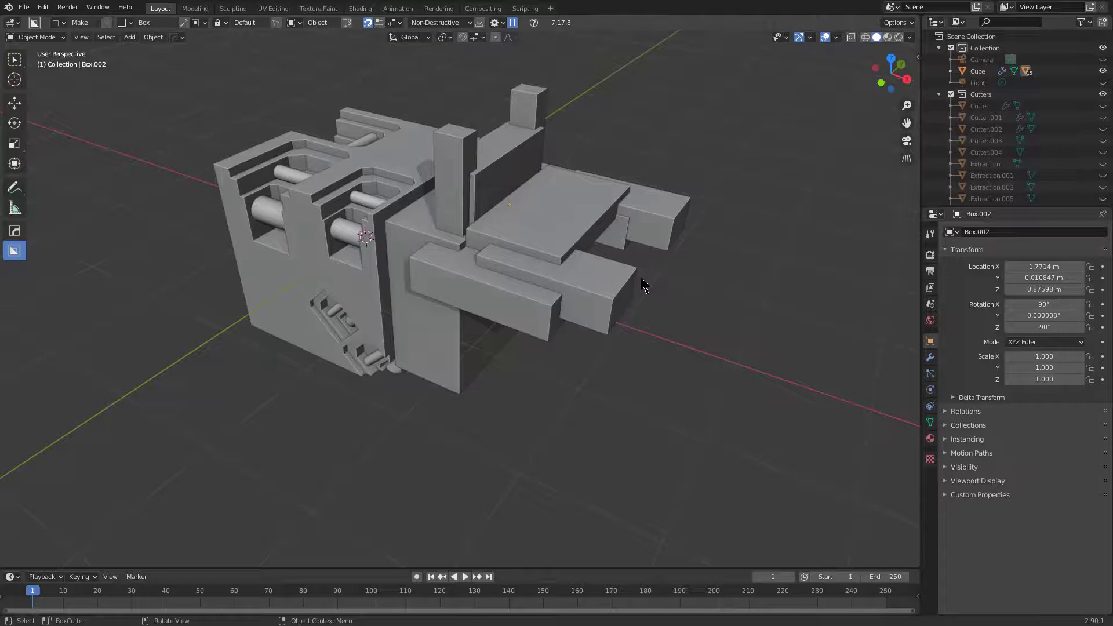
middle_drag(639, 282, 519, 239)
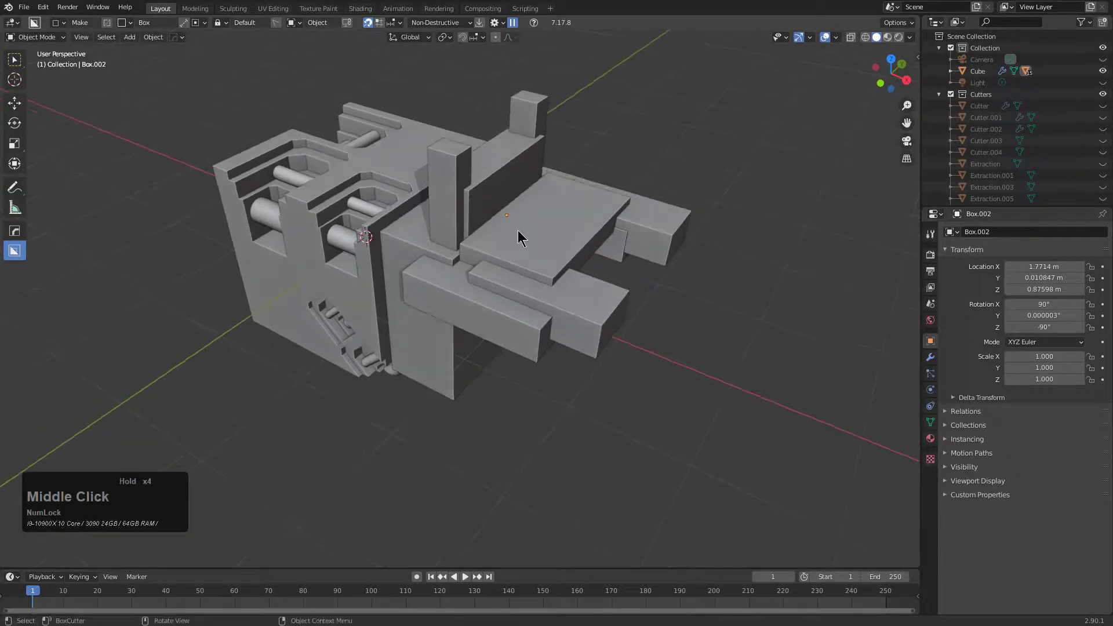
click(480, 186)
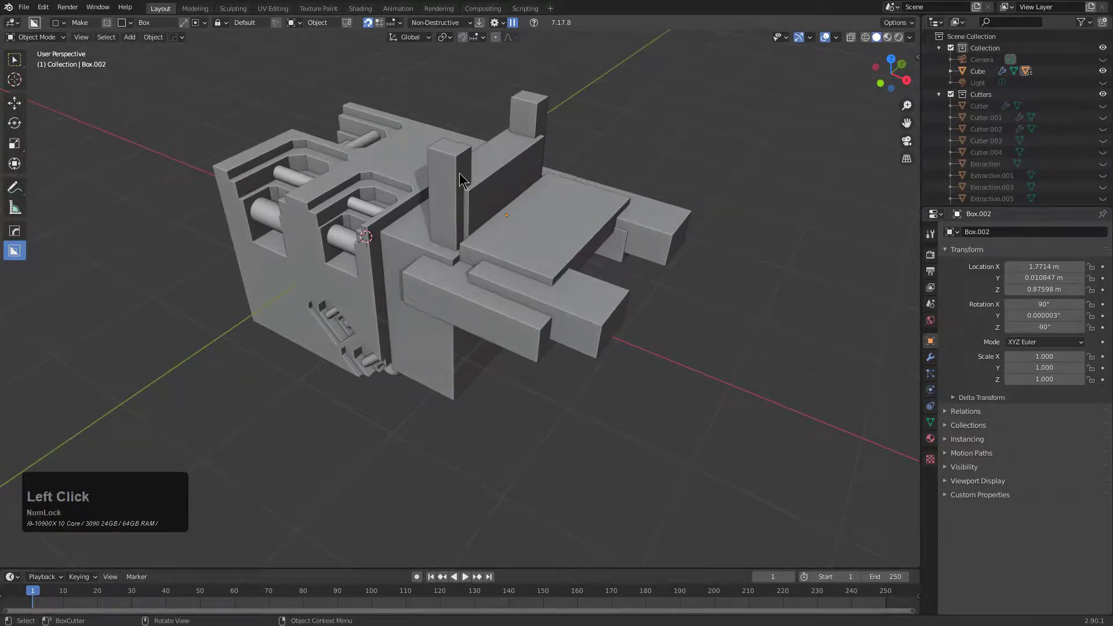
middle_drag(499, 168, 547, 209)
key(alt+a)
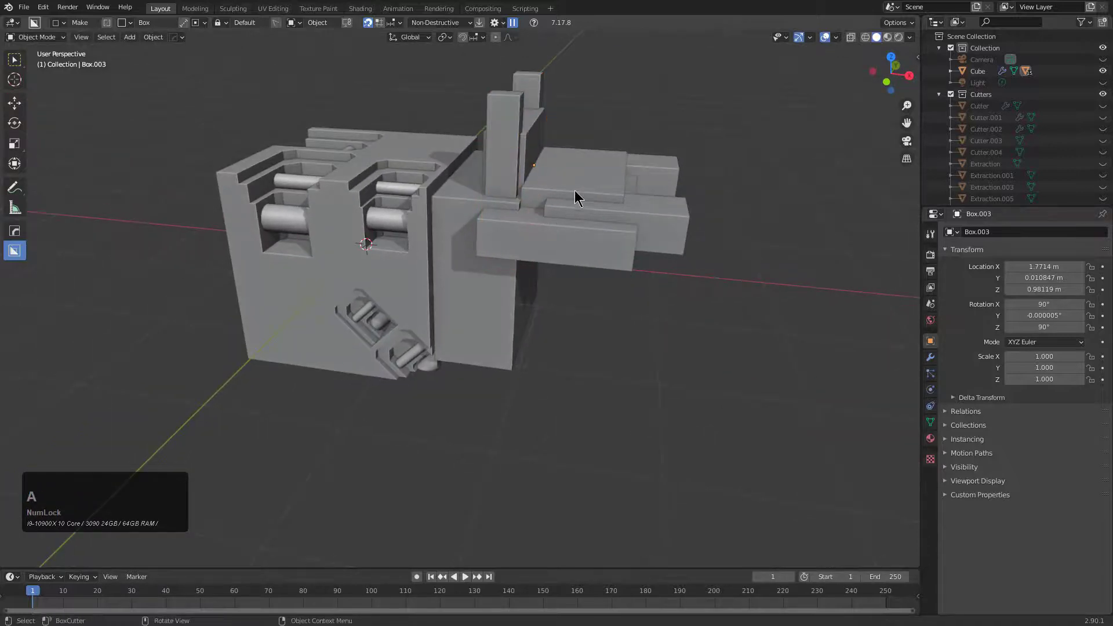
drag(728, 88, 499, 349)
key(Delete)
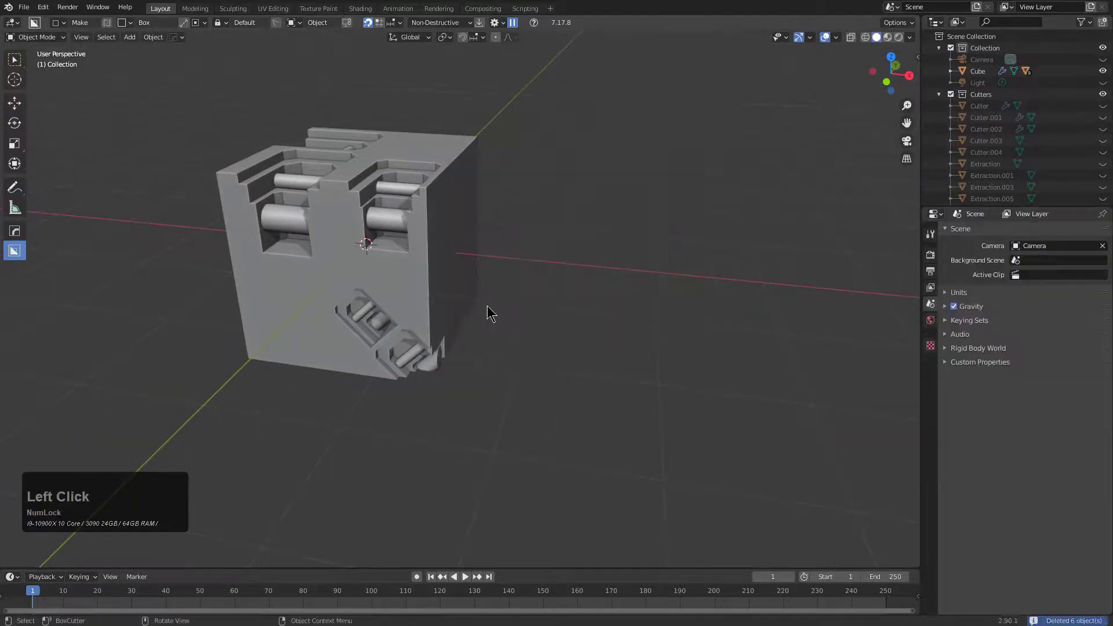
Switch the shape to Lasso and make a freeform solid beside the cube from the front view, extruded about 0.676.
middle_drag(486, 305, 490, 280)
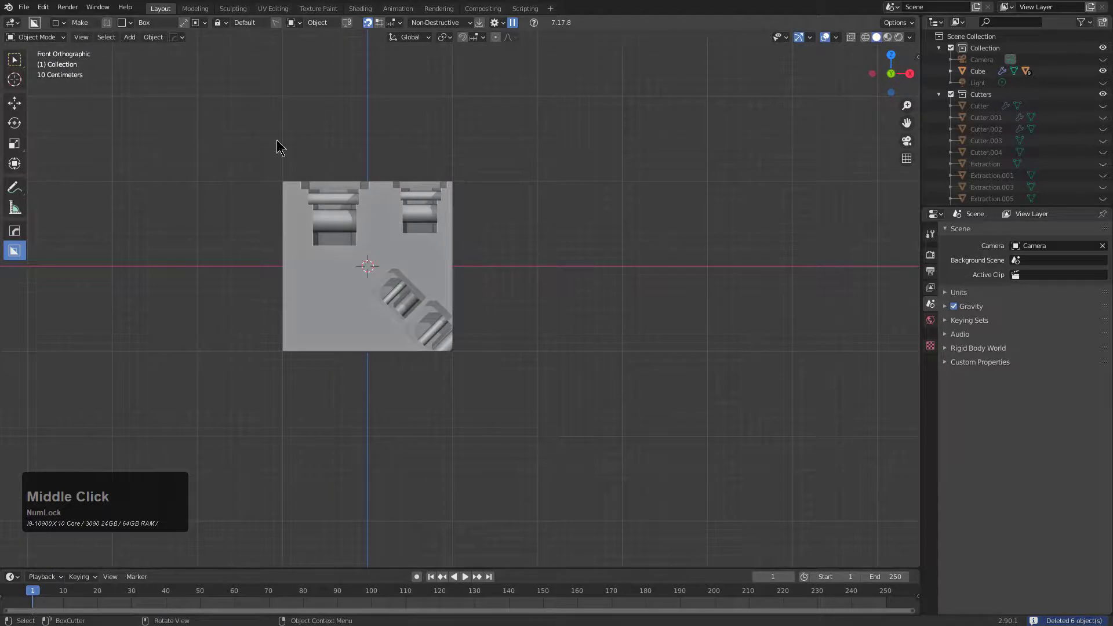
click(131, 22)
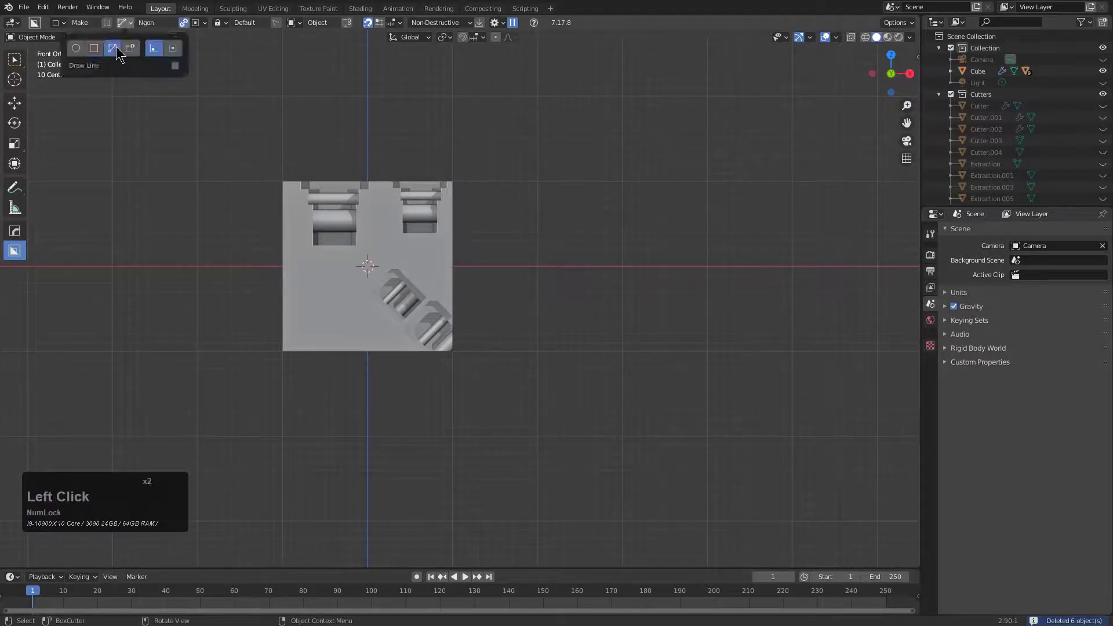
click(174, 80)
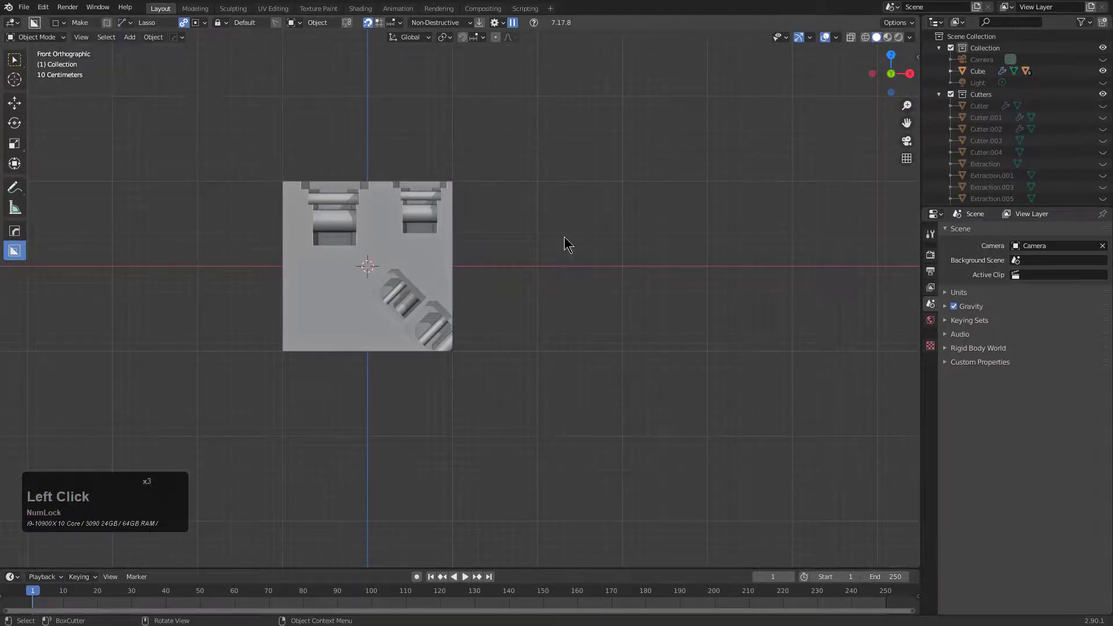
mouse_move(603, 239)
mouse_down()
mouse_move(523, 124)
mouse_move(535, 384)
mouse_move(505, 469)
mouse_move(618, 455)
mouse_move(762, 348)
mouse_move(668, 300)
mouse_move(657, 164)
mouse_move(642, 202)
mouse_up()
mouse_move(642, 201)
middle_down()
mouse_move(573, 239)
mouse_move(532, 288)
mouse_move(564, 305)
mouse_move(532, 318)
mouse_move(546, 378)
middle_up()
click(521, 290)
click(523, 323)
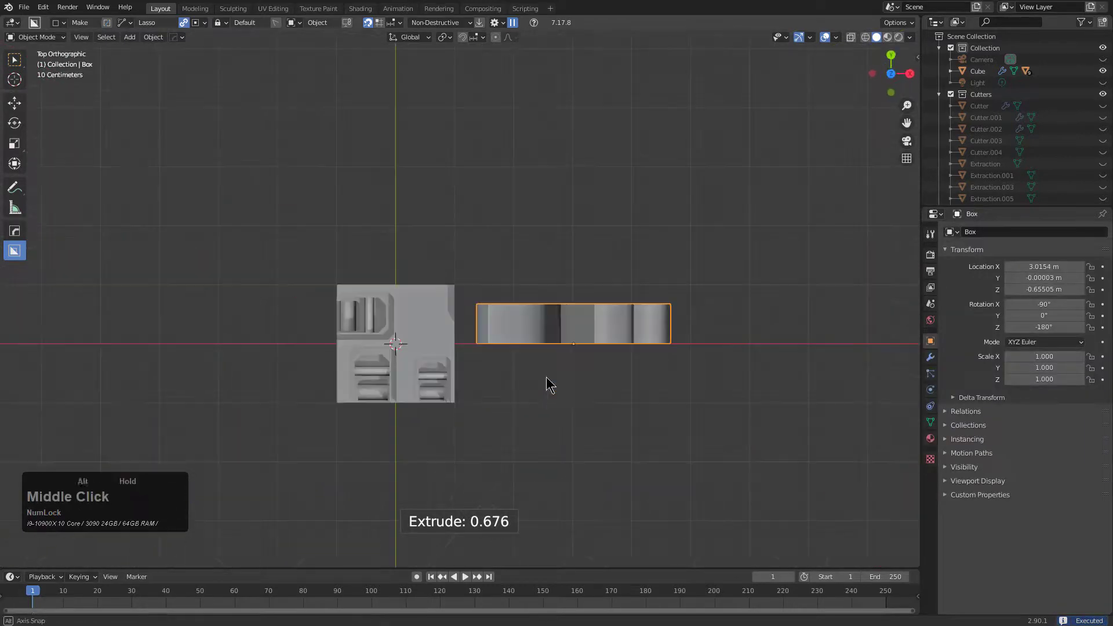
Switch to Cut mode and lasso-cut a freeform profile down through the solid's front side from the top view, about 8.231 deep.
scroll(574, 359, down, 1)
shift+middle_drag(589, 343, 467, 302)
scroll(454, 289, up, 4)
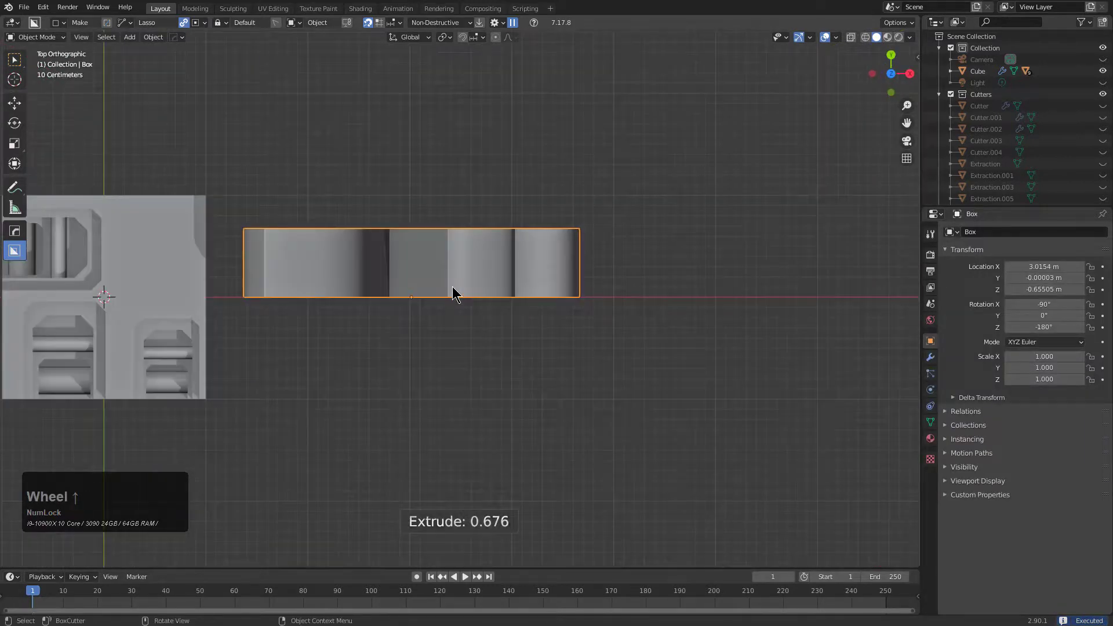
click(57, 22)
click(23, 46)
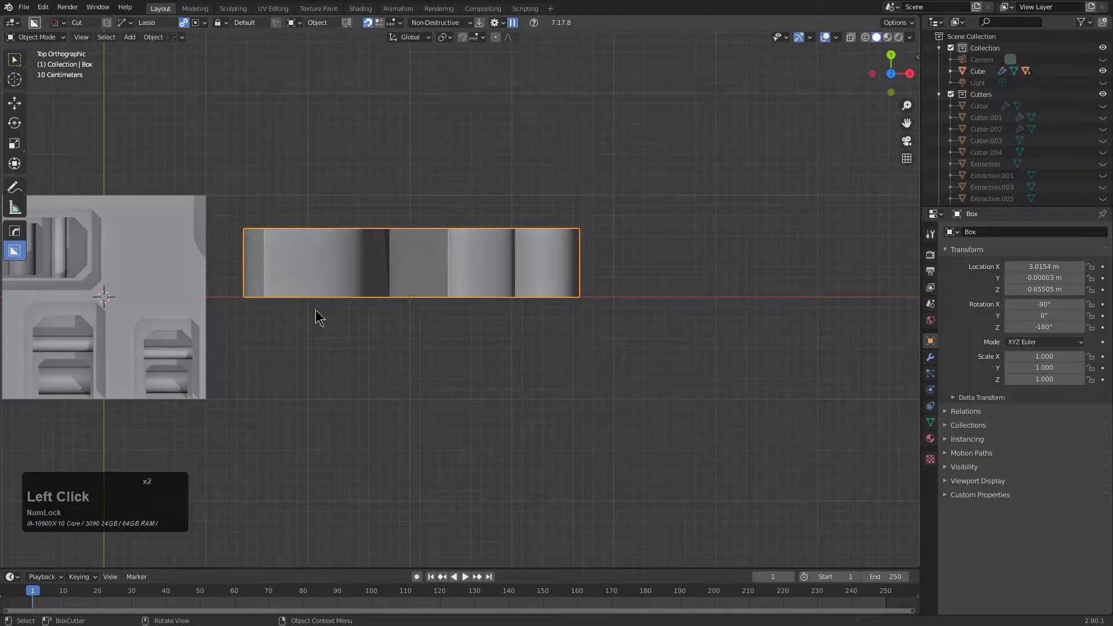
mouse_move(310, 293)
mouse_down()
mouse_move(308, 283)
mouse_move(413, 266)
mouse_move(501, 269)
mouse_move(524, 360)
mouse_move(516, 377)
mouse_up()
mouse_move(513, 391)
middle_down()
mouse_move(497, 306)
mouse_move(457, 313)
middle_up()
scroll(496, 325, down, 5)
click(497, 446)
scroll(520, 309, up, 5)
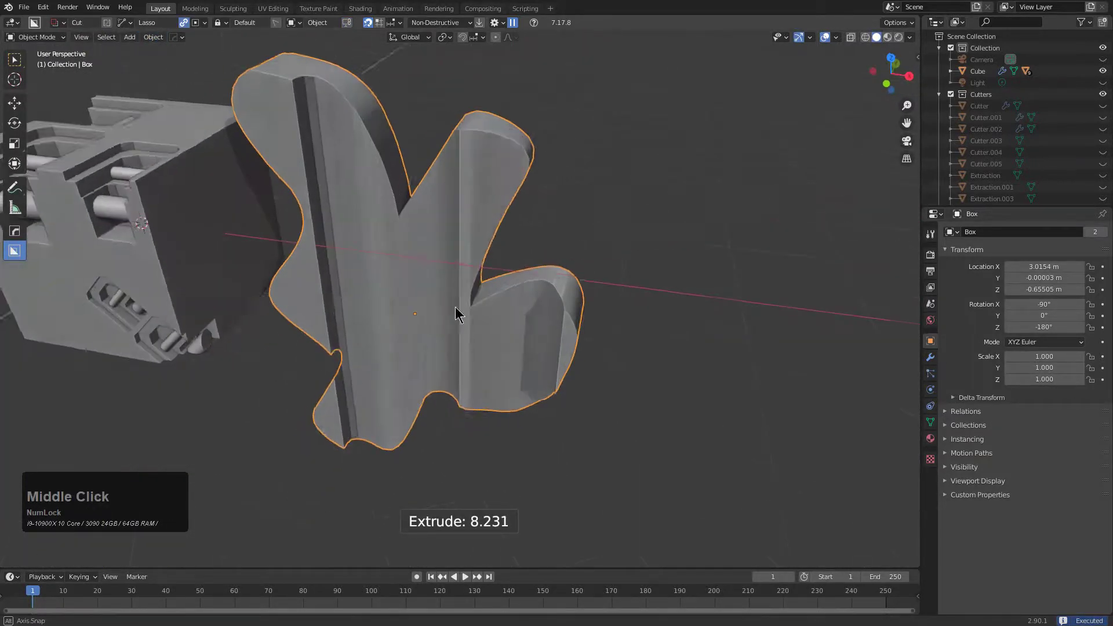
middle_drag(412, 241, 455, 278)
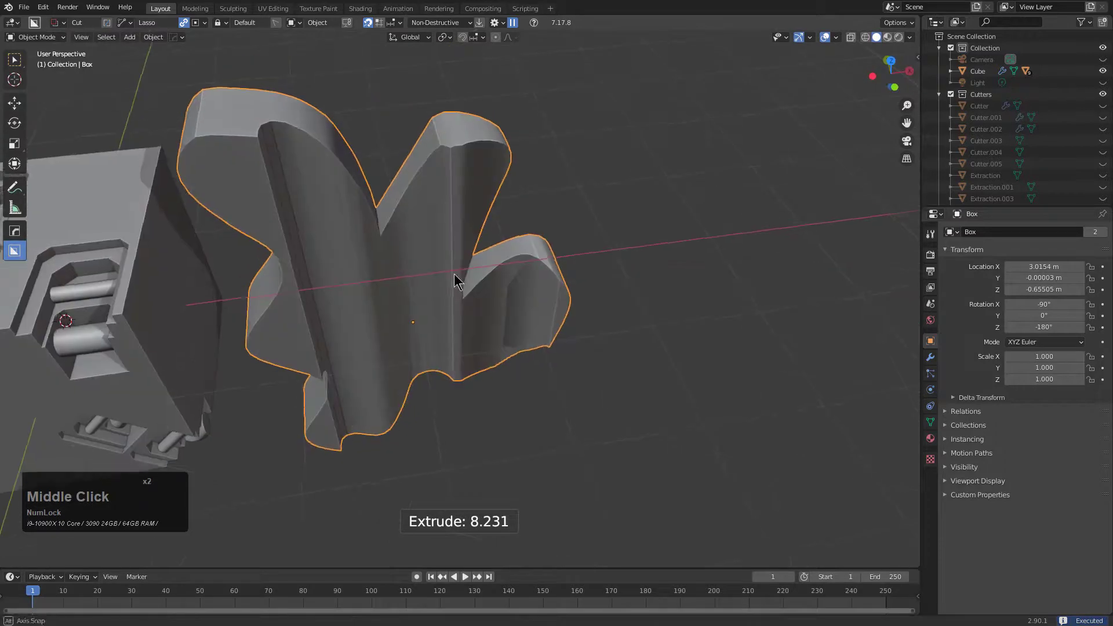
Open the BoxCutter mode and shape options.
click(58, 23)
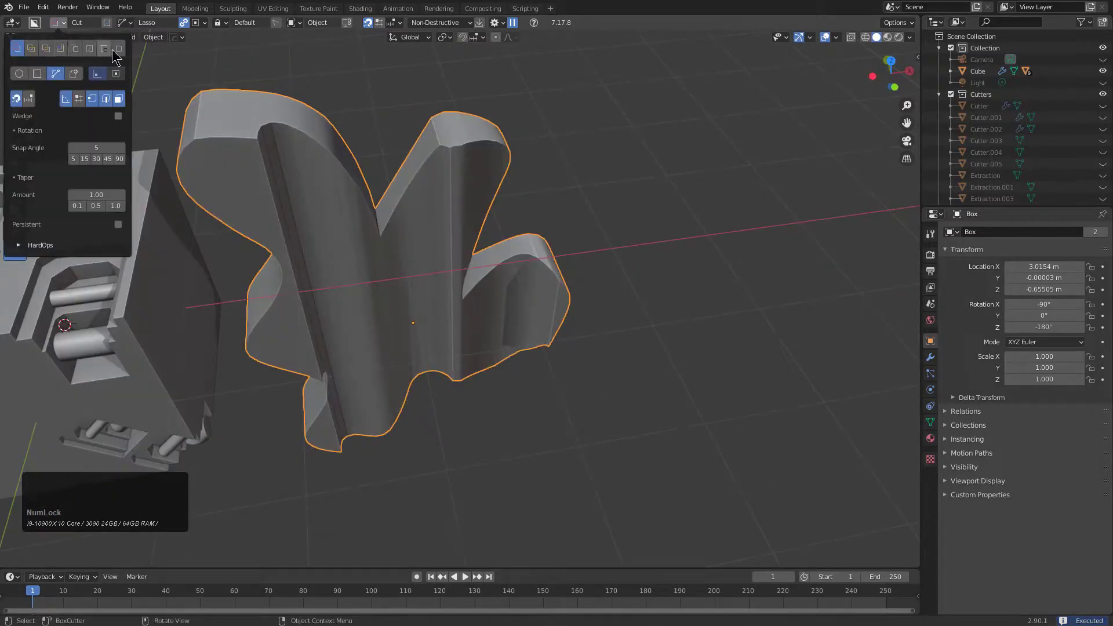